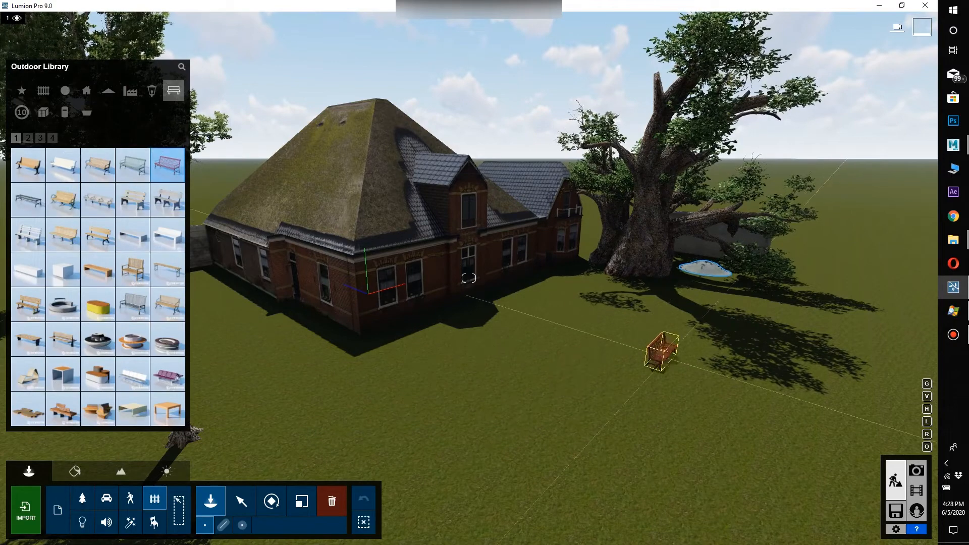
# Step: Place one red Bench 005 below the house's front windows and another beside the large tree
pyautogui.click(386, 317)
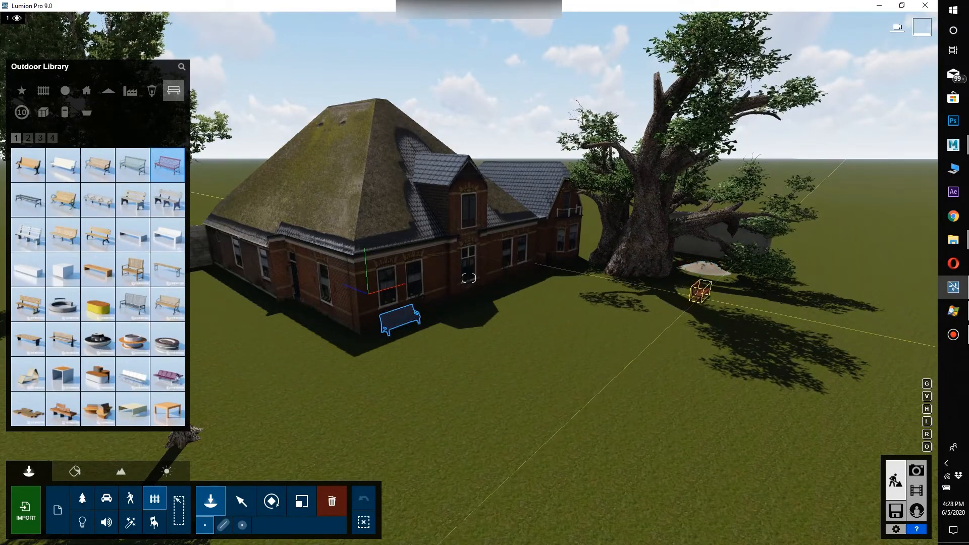
pyautogui.click(689, 288)
# Step: Enlarge the red bench beside the large tree and shift it a little farther from the trunk
pyautogui.click(271, 502)
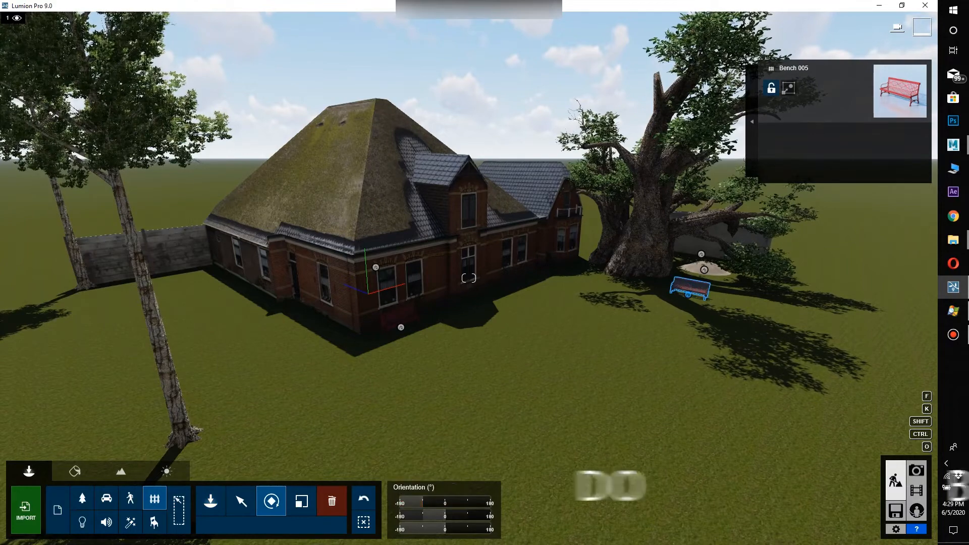
pyautogui.click(301, 501)
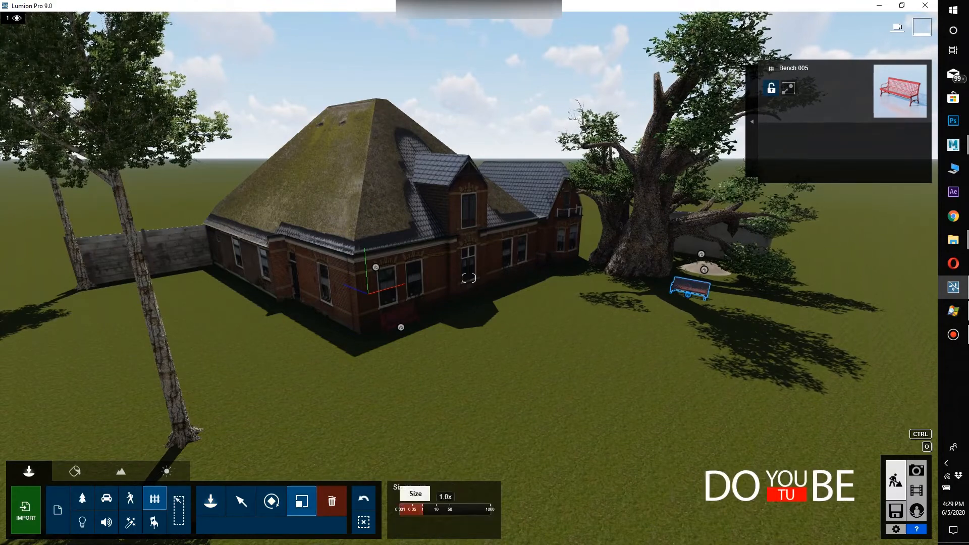
pyautogui.moveTo(422, 508); pyautogui.dragTo(429, 509)
pyautogui.click(240, 501)
pyautogui.click(272, 524)
pyautogui.moveTo(688, 294); pyautogui.dragTo(722, 303)
pyautogui.click(301, 501)
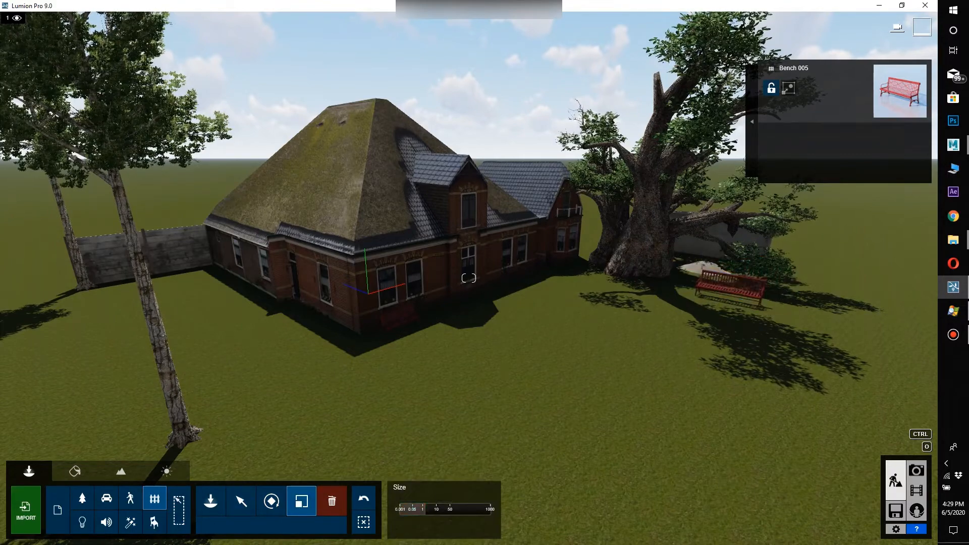
pyautogui.click(241, 501)
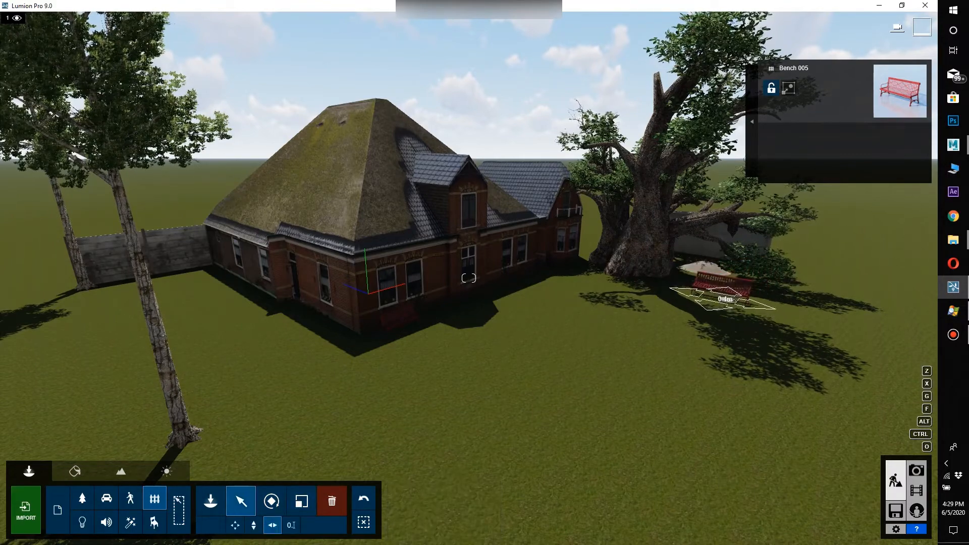
# Step: Enlarge the red bench below the house's front windows to about 1.2x
pyautogui.click(400, 327)
pyautogui.click(301, 501)
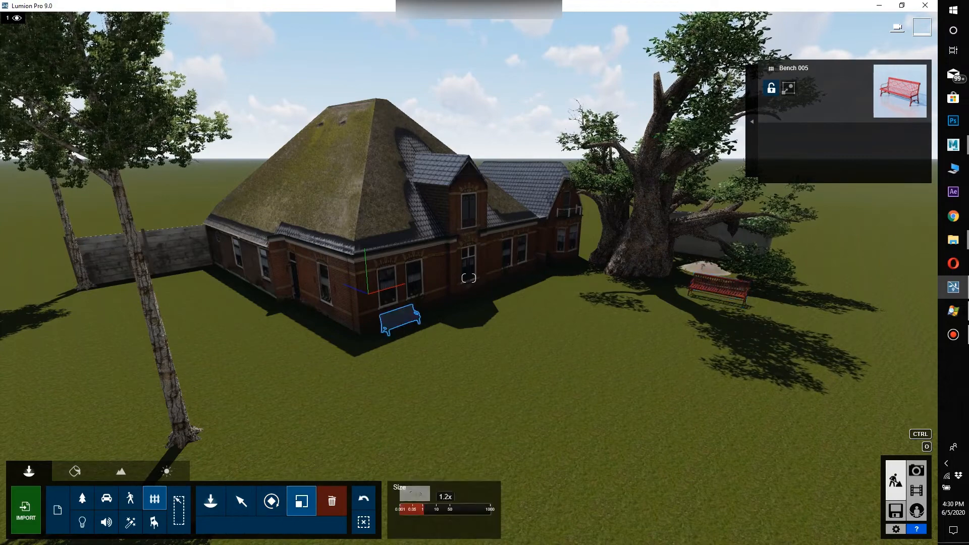
pyautogui.moveTo(425, 509); pyautogui.dragTo(425, 508)
# Step: Fly along the house front to examine the size and placement of both red benches
pyautogui.scroll(3, 468, 278)
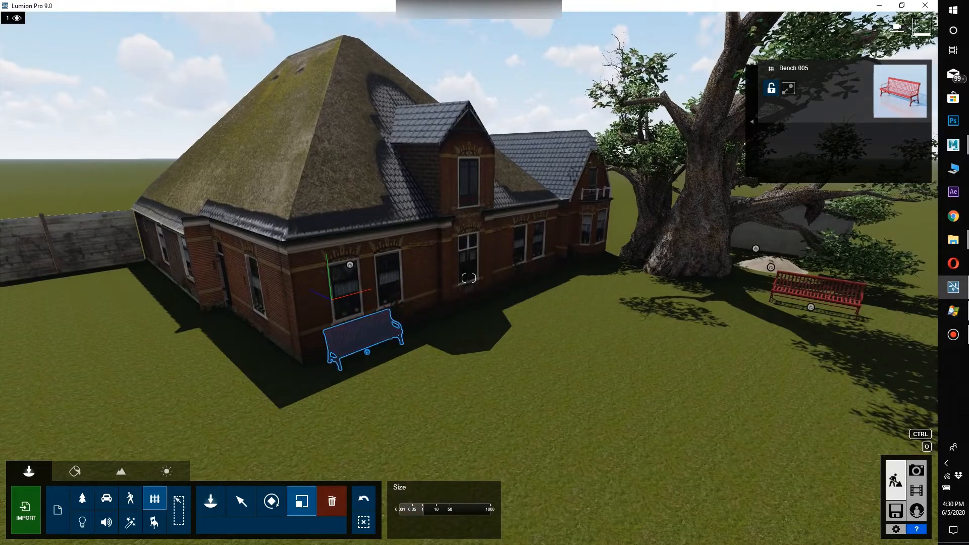
pyautogui.press('e')
pyautogui.press('d')
pyautogui.press('q')
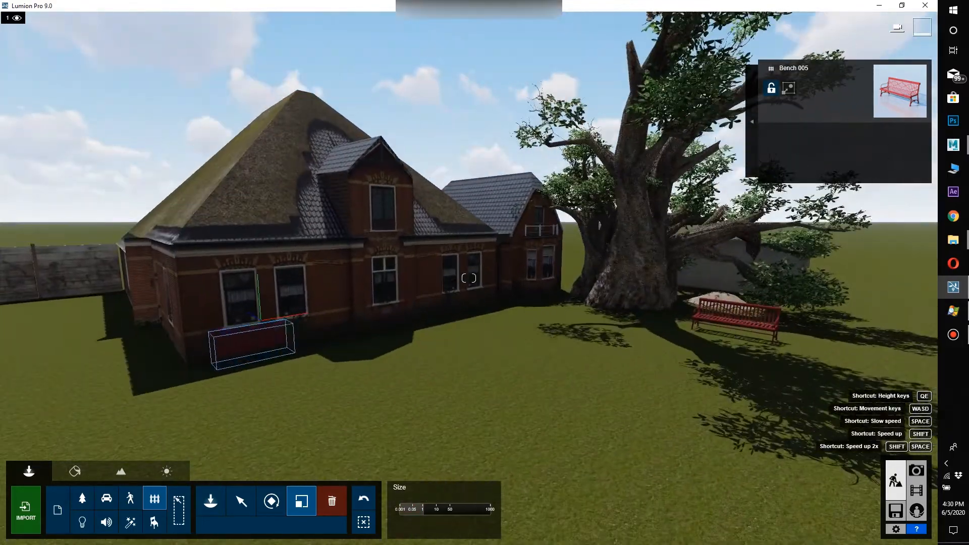
pyautogui.press('e')
pyautogui.press('w')
pyautogui.press('a')
pyautogui.press('s')
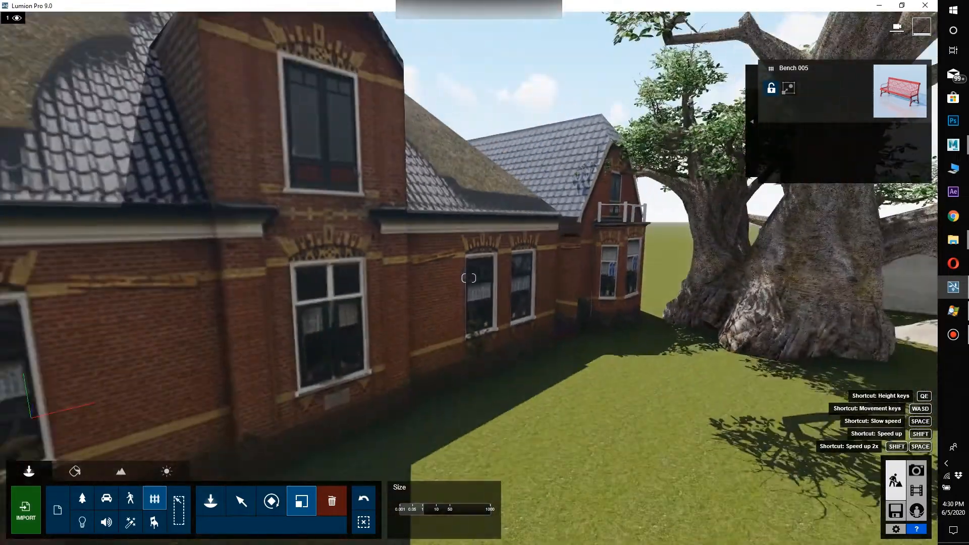
pyautogui.press('a')
pyautogui.press('s')
pyautogui.press('e')
pyautogui.press('a')
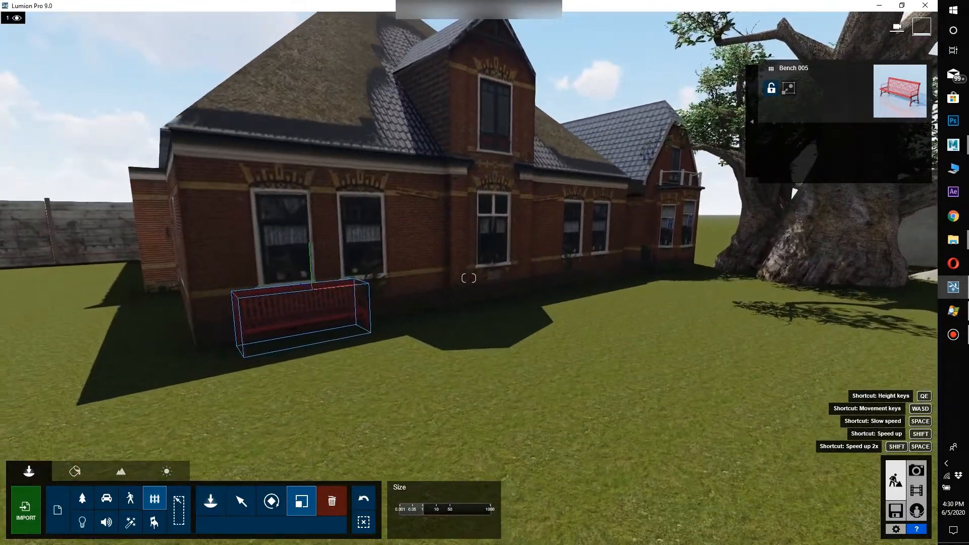
pyautogui.press('w')
pyautogui.press('d')
pyautogui.press('e')
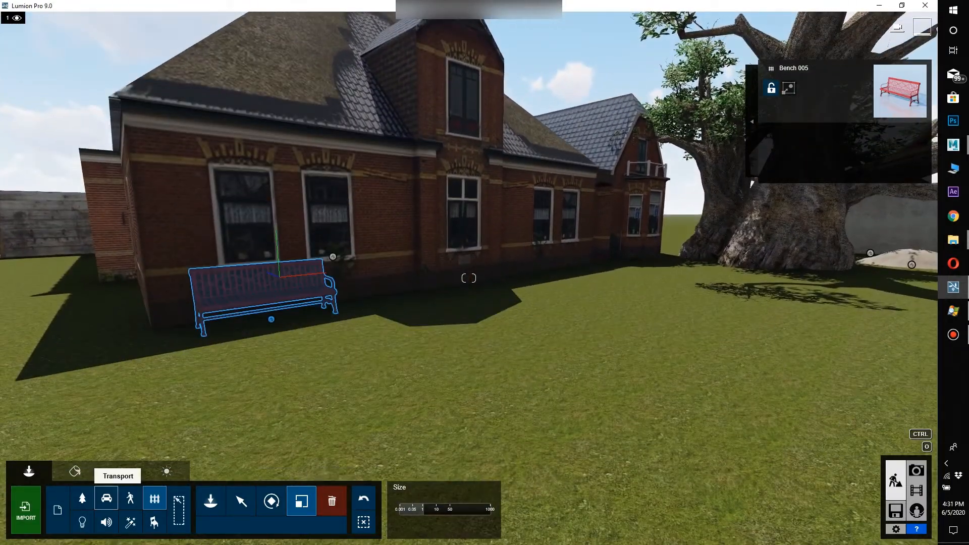
# Step: Place a scattered group of Blackberry Lily Orange flowers around the house corner near the bench
pyautogui.click(82, 499)
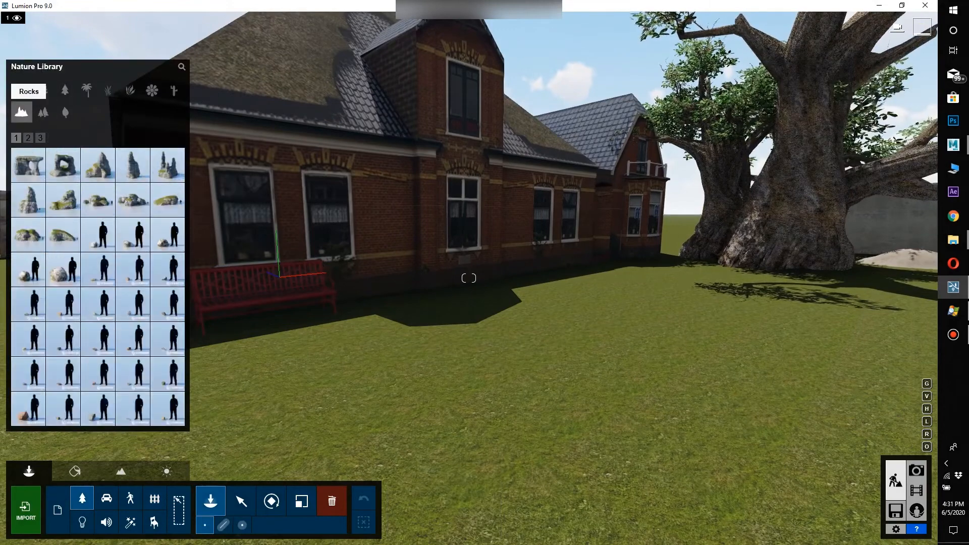
pyautogui.click(131, 90)
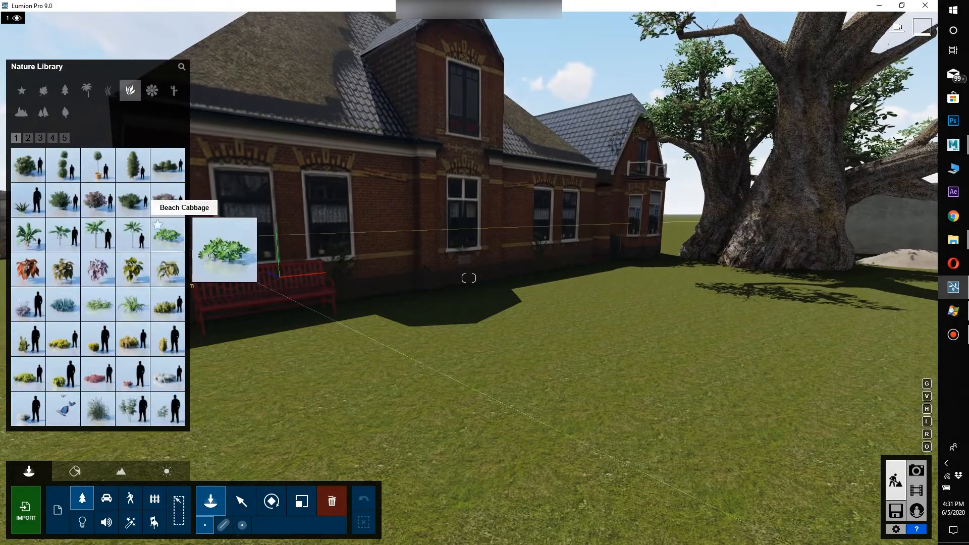
pyautogui.click(152, 90)
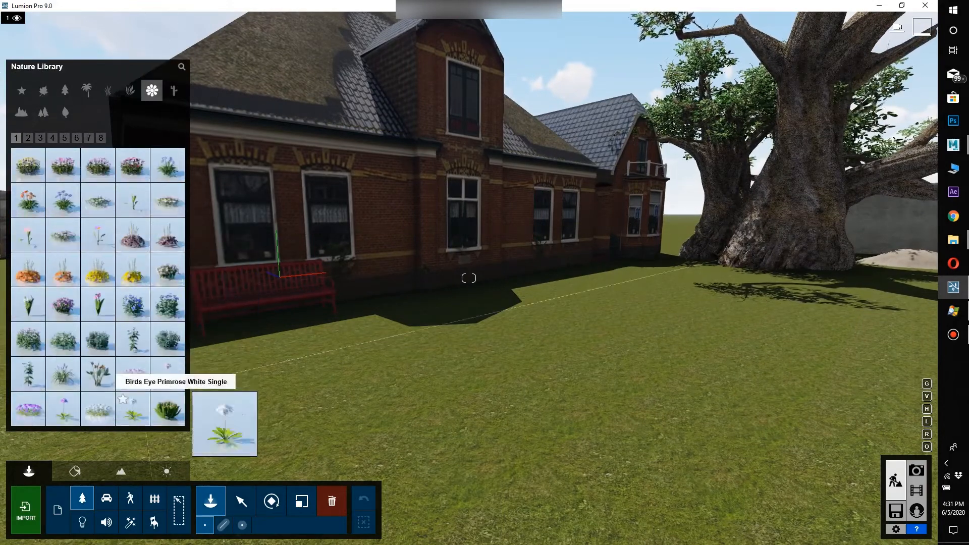
pyautogui.click(168, 409)
pyautogui.press('a')
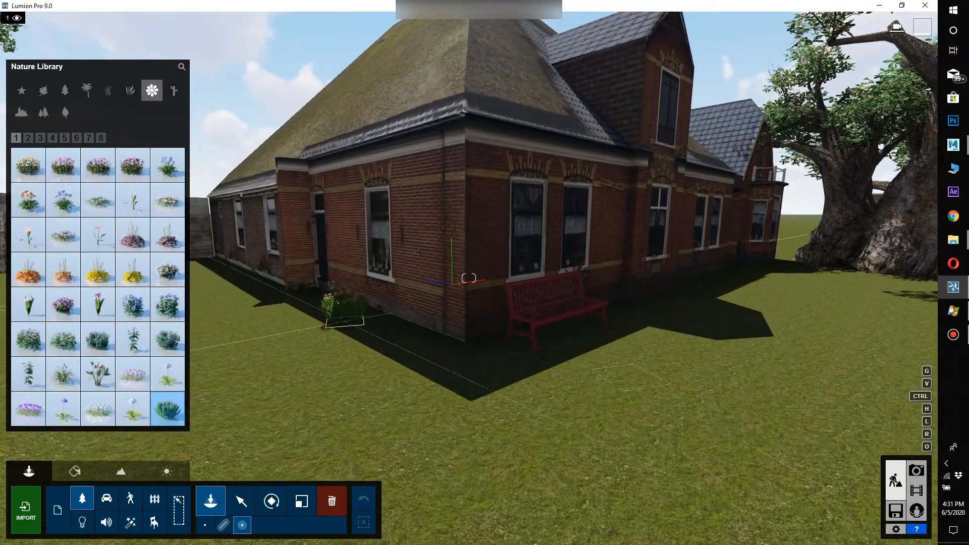
pyautogui.click(338, 306)
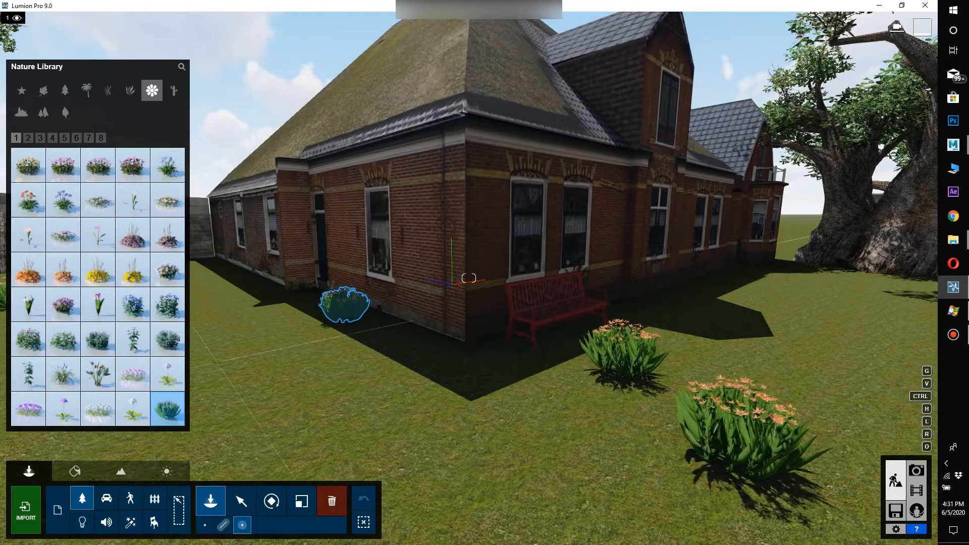
# Step: Move the orange lilies in front of the bench against the house, with one on the far side of the bench
pyautogui.click(241, 500)
pyautogui.press('d')
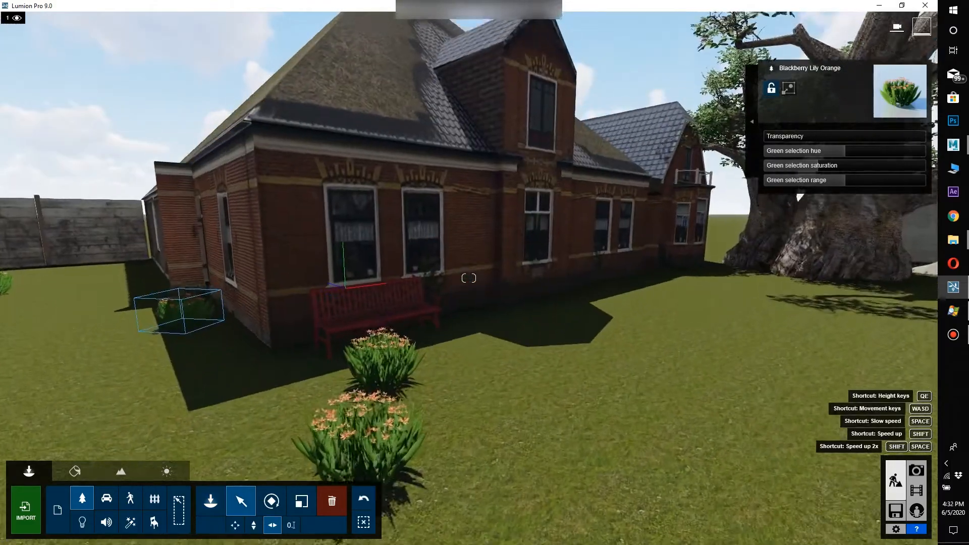
pyautogui.press('a')
pyautogui.press('d')
pyautogui.moveTo(571, 323); pyautogui.dragTo(404, 309)
pyautogui.moveTo(617, 389); pyautogui.dragTo(624, 280)
pyautogui.press('s')
pyautogui.press('w')
pyautogui.press('s')
pyautogui.press('q')
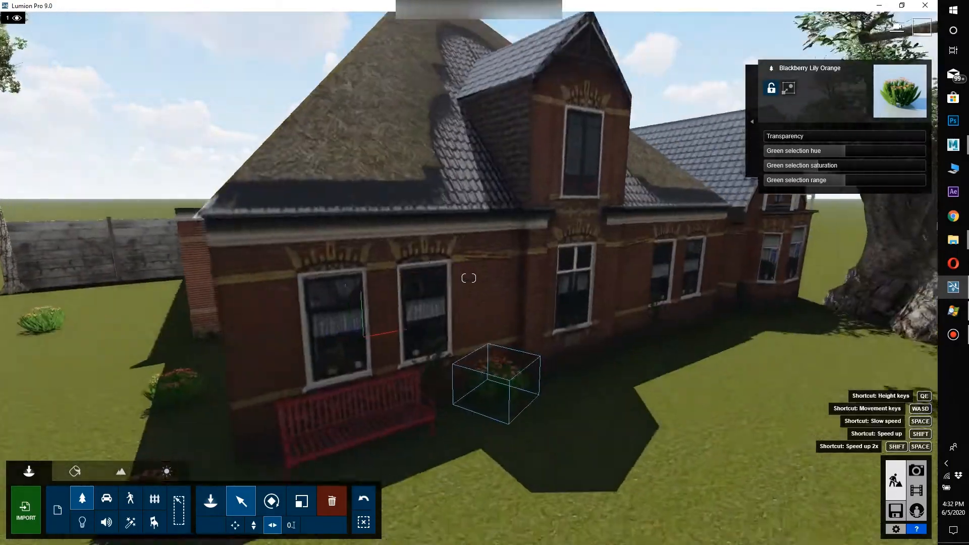
pyautogui.press('d')
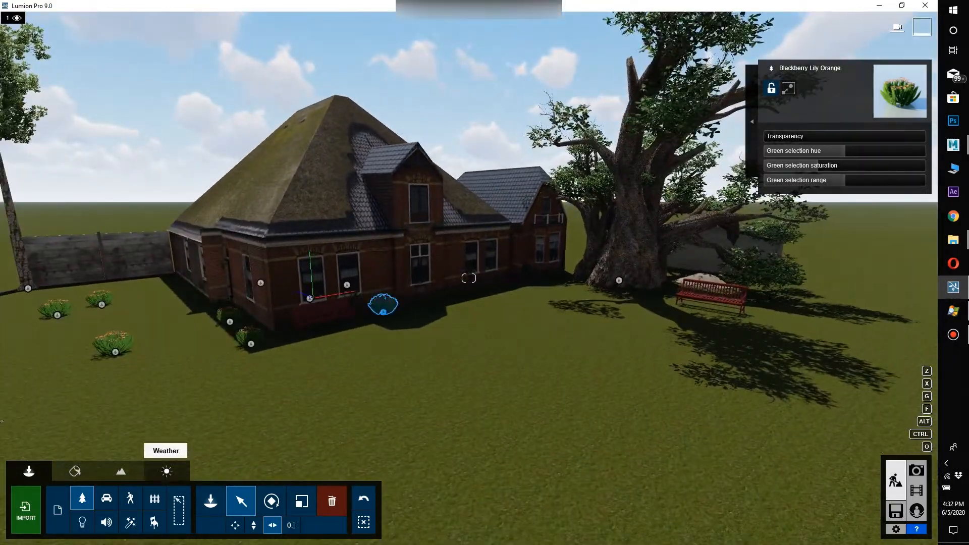
# Step: Turn the sun direction to the west, raise the sun slightly and reduce its brightness a little
pyautogui.click(167, 471)
pyautogui.moveTo(50, 493)
pyautogui.mouseDown()
pyautogui.moveTo(58, 512)
pyautogui.moveTo(21, 528)
pyautogui.moveTo(14, 514)
pyautogui.mouseUp()
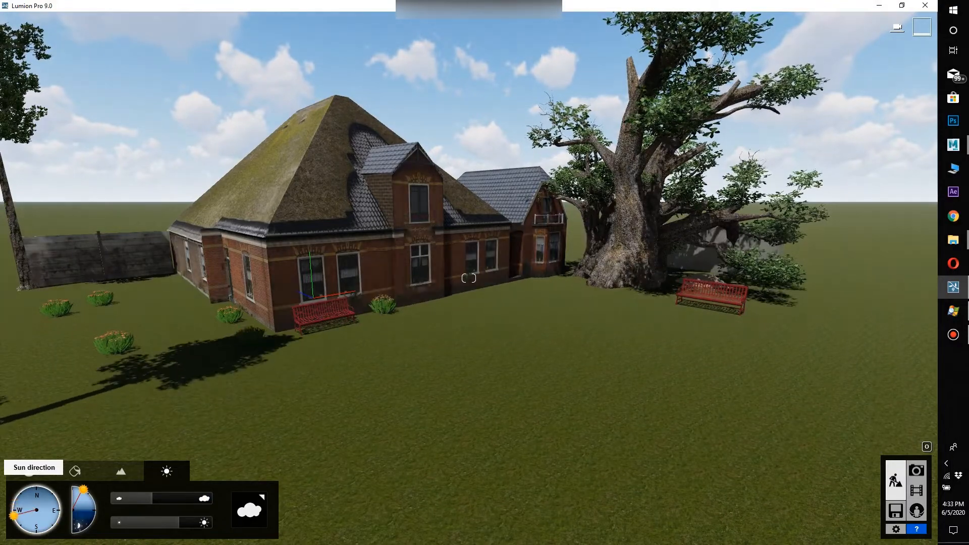
pyautogui.moveTo(179, 522); pyautogui.dragTo(157, 522)
pyautogui.moveTo(83, 489); pyautogui.dragTo(80, 488)
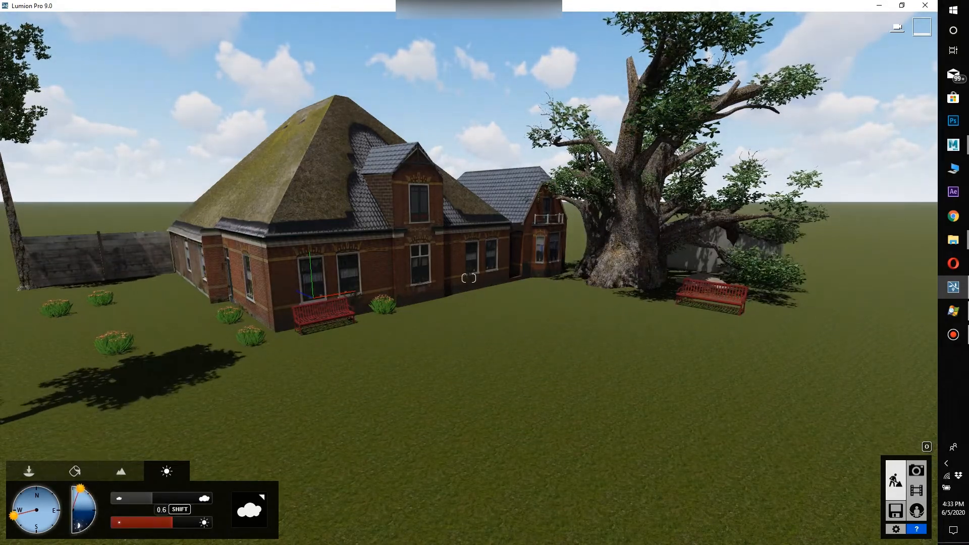
pyautogui.moveTo(172, 522)
pyautogui.mouseDown()
pyautogui.moveTo(138, 522)
pyautogui.moveTo(177, 522)
pyautogui.mouseUp()
# Step: Place a straight row of four yellow flower plants along the house's front wall, ending near the rear wing
pyautogui.press('w')
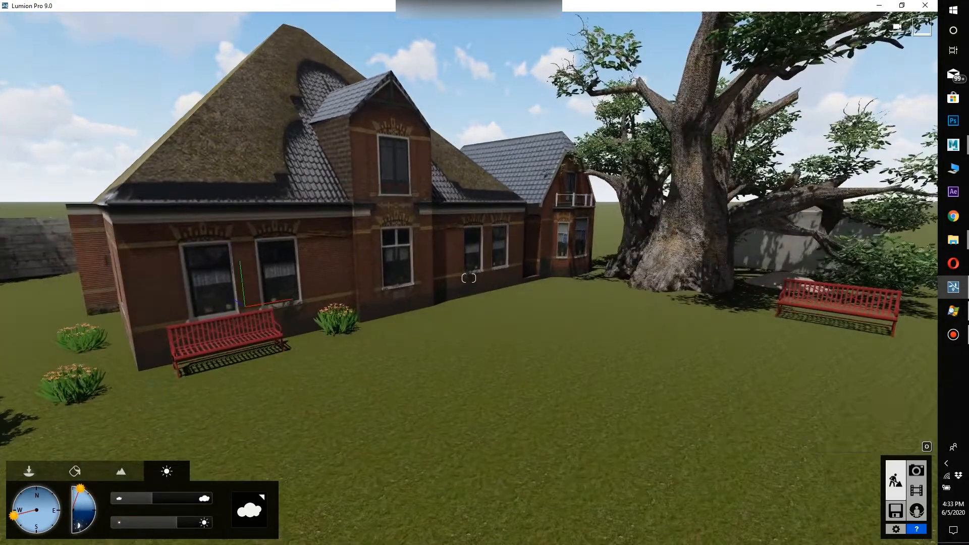
pyautogui.press('w')
pyautogui.press('s')
pyautogui.press('s')
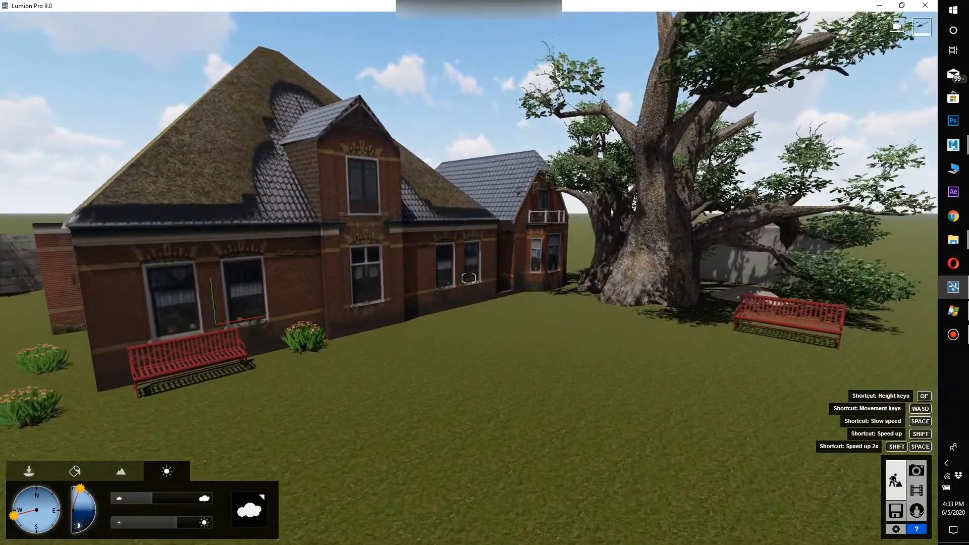
pyautogui.click(29, 471)
pyautogui.click(81, 498)
pyautogui.click(98, 270)
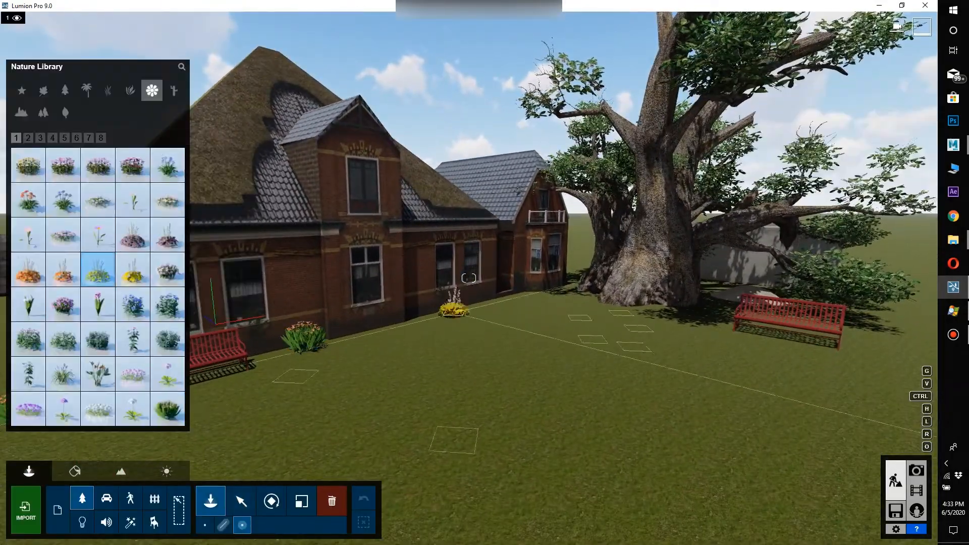
pyautogui.click(222, 525)
pyautogui.click(523, 290)
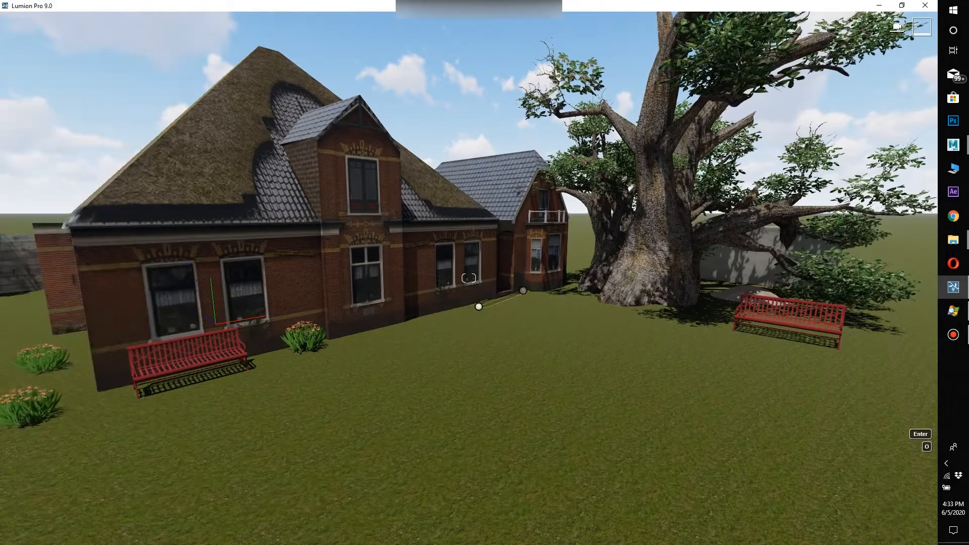
pyautogui.click(412, 318)
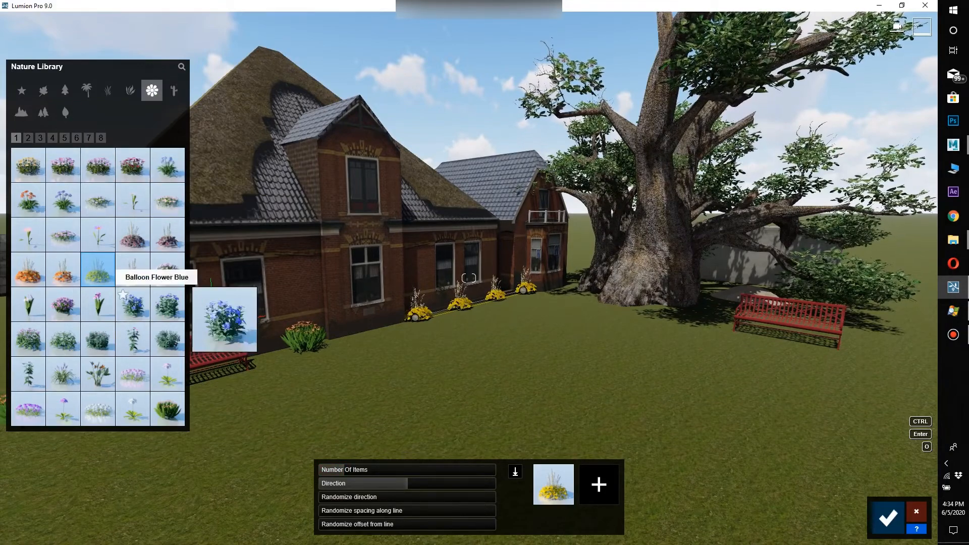
pyautogui.press('a')
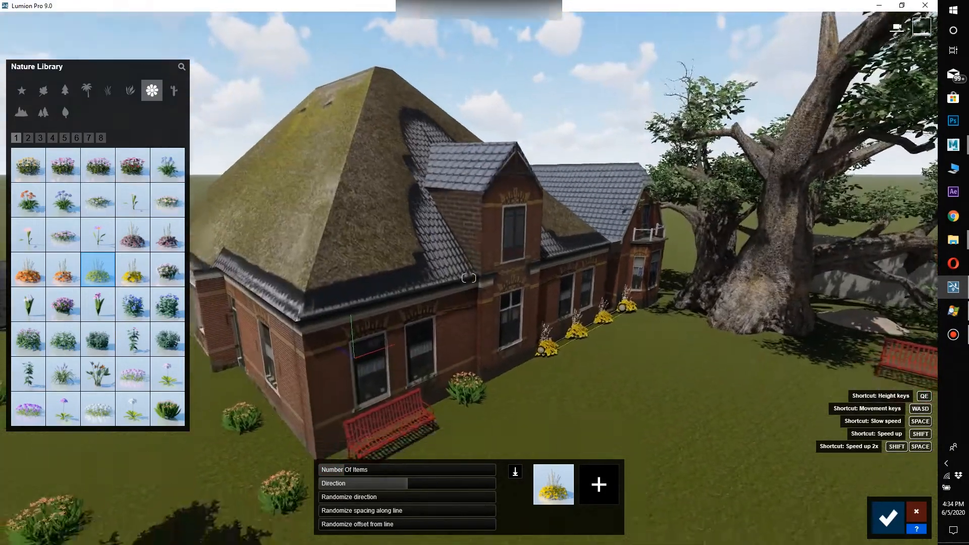
pyautogui.click(888, 517)
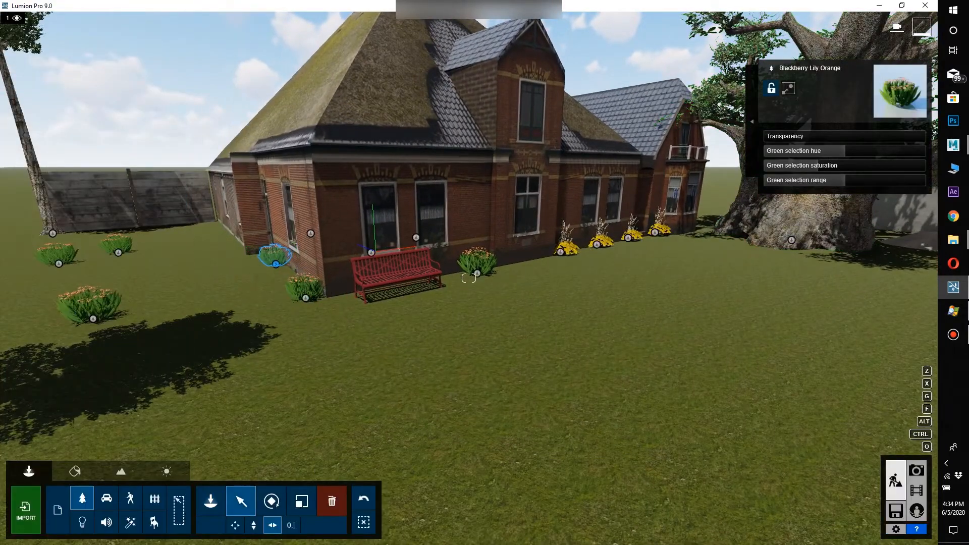
# Step: Record a new movie clip and capture its first keyframe with the house front, large tree and both benches in view
pyautogui.press('d')
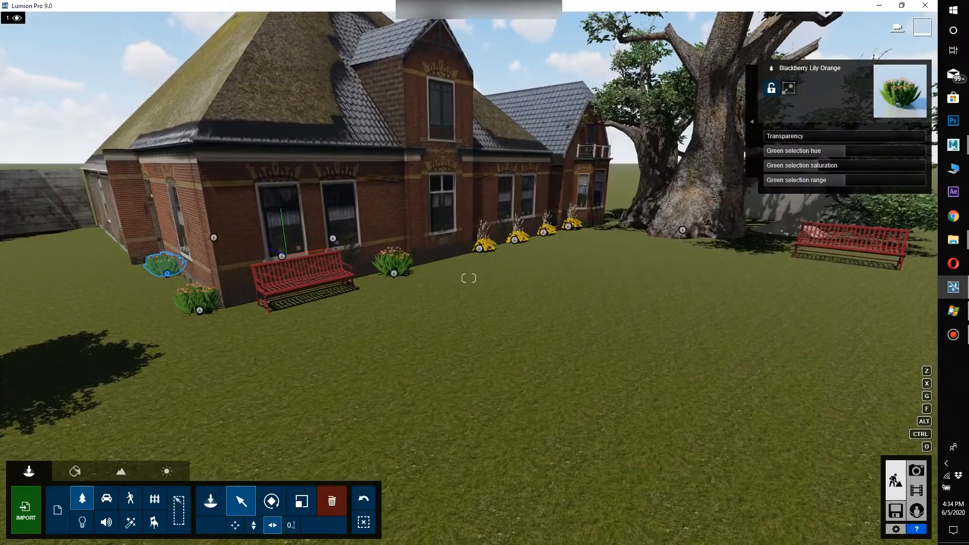
pyautogui.press('w')
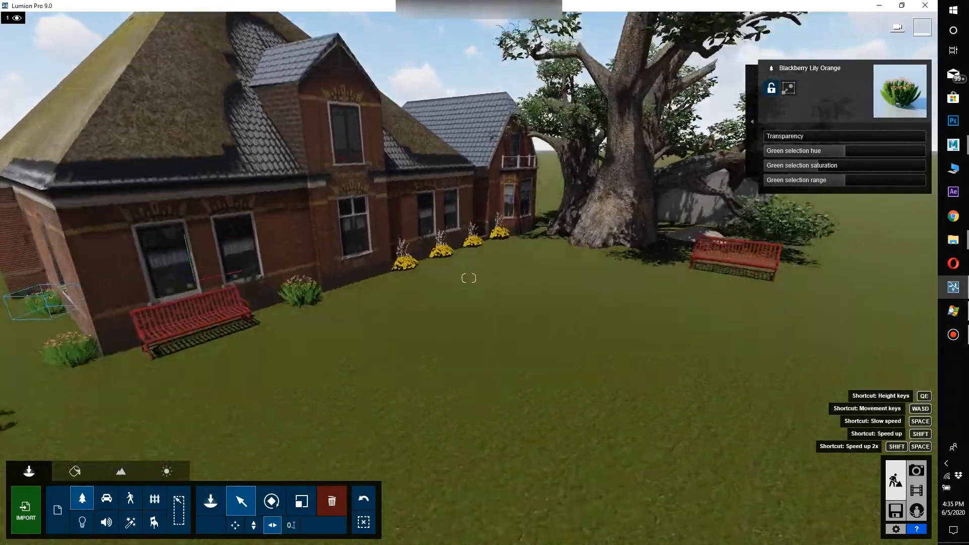
pyautogui.press('e')
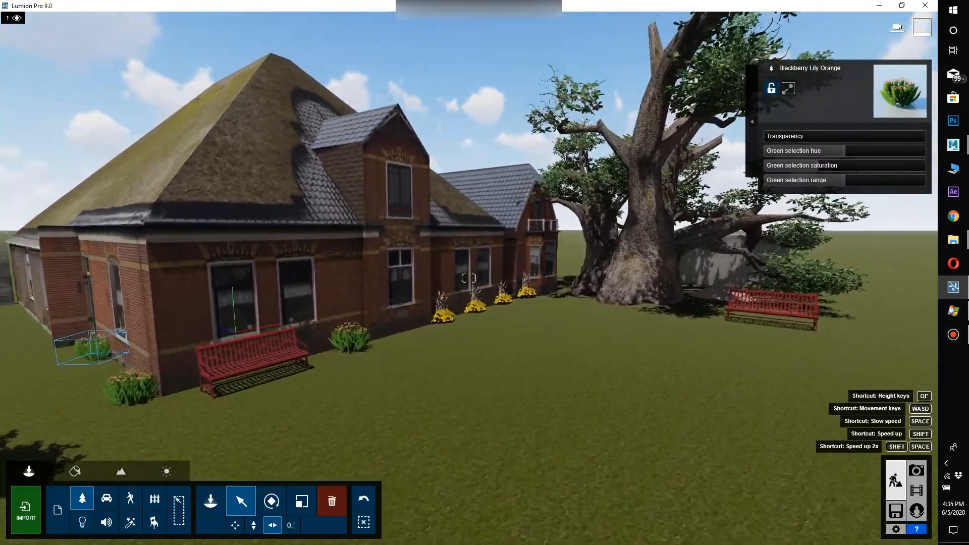
pyautogui.press('d')
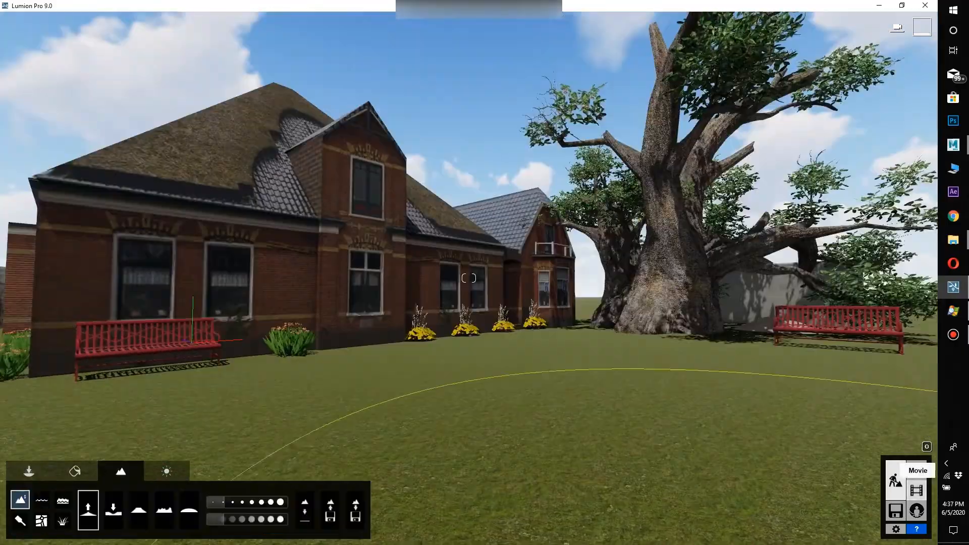
pyautogui.click(917, 489)
pyautogui.click(104, 400)
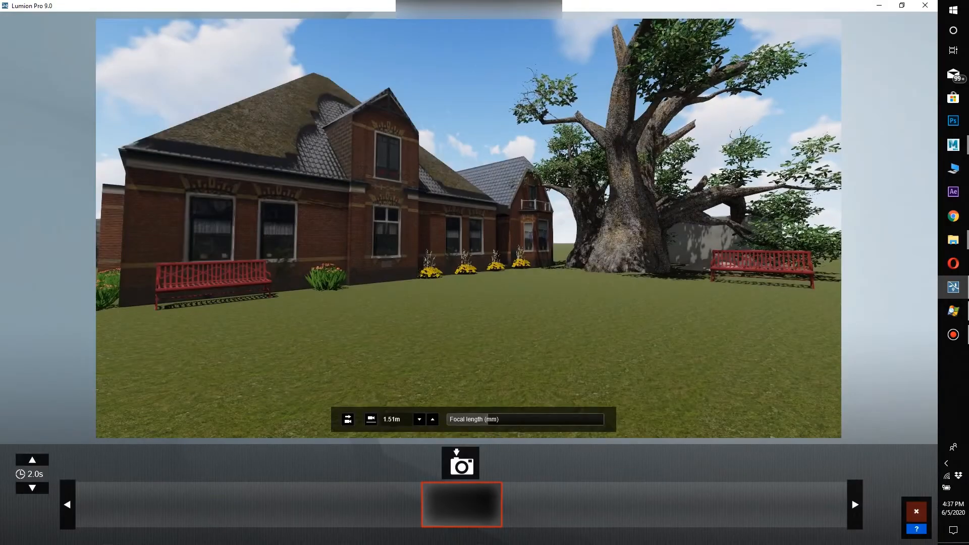
pyautogui.click(460, 463)
# Step: Reposition the camera on the lawn and capture a second keyframe framing the house front, large tree and both benches
pyautogui.press('s')
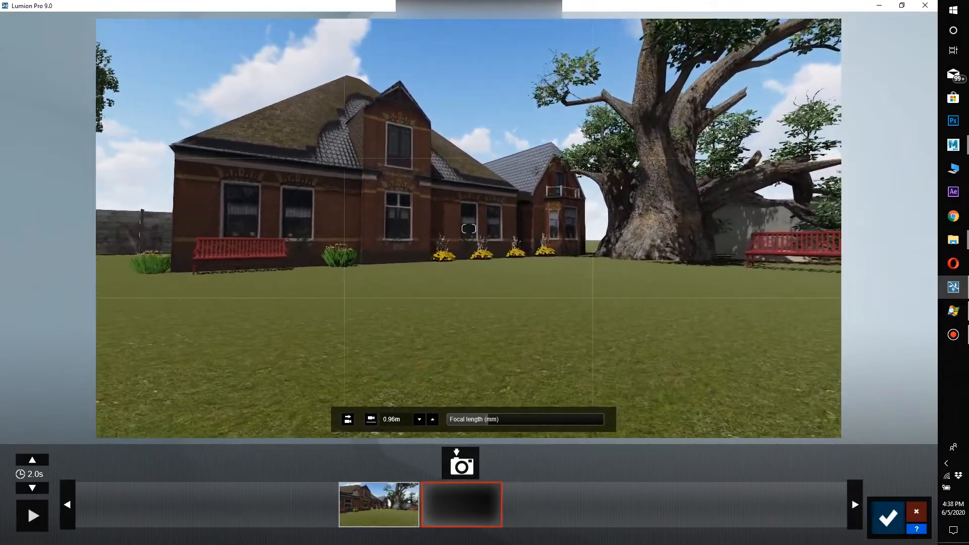
pyautogui.moveTo(468, 228); pyautogui.dragTo(616, 228)
pyautogui.press('s')
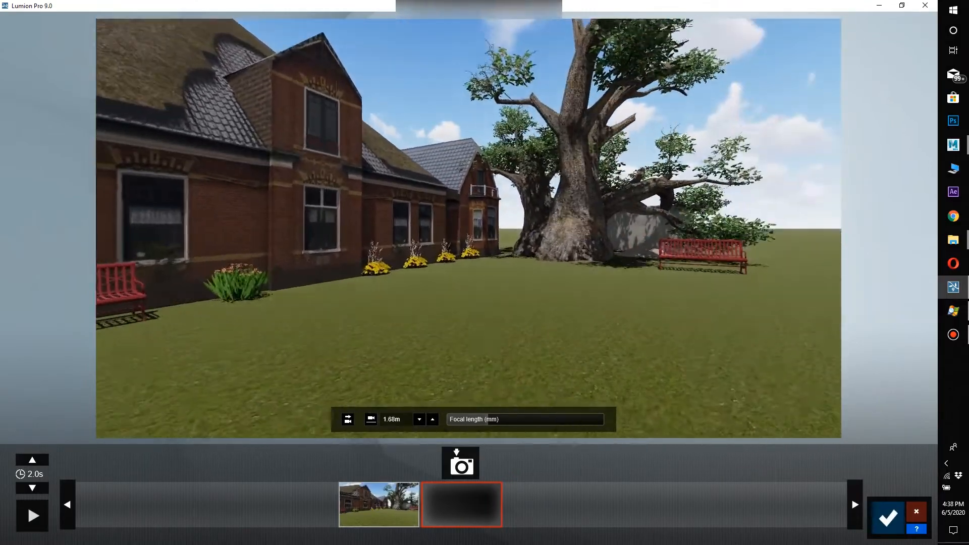
pyautogui.moveTo(468, 228); pyautogui.dragTo(414, 229)
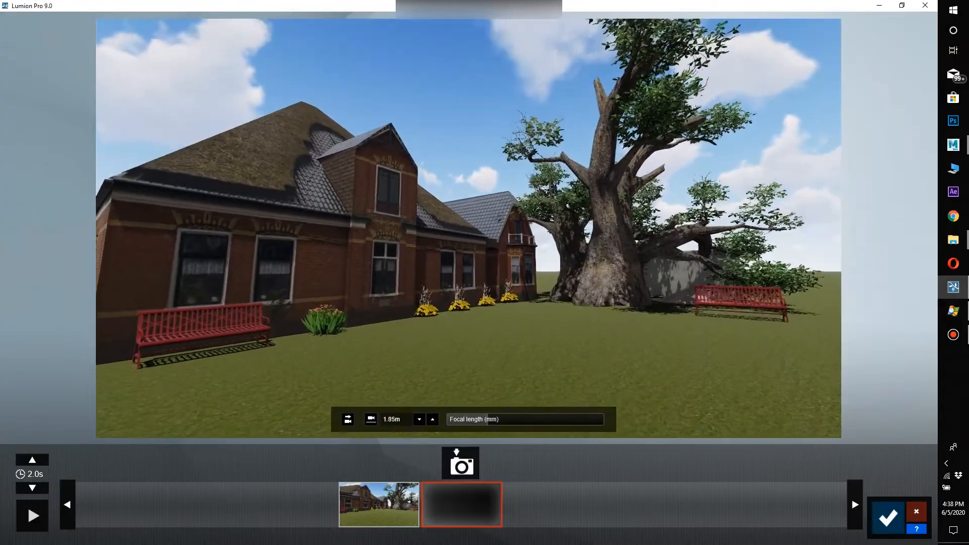
pyautogui.click(461, 463)
# Step: Preview the recorded camera move and save the clip
pyautogui.click(32, 516)
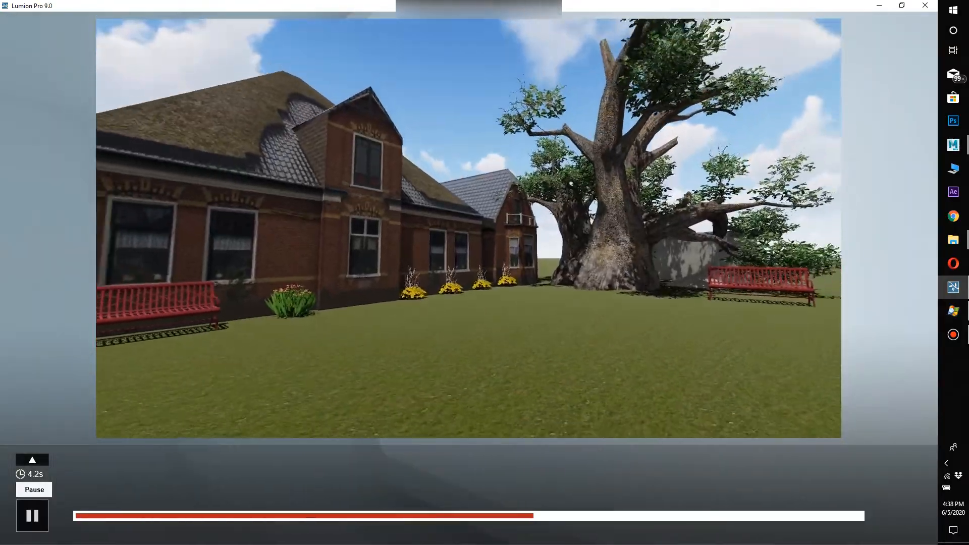
pyautogui.click(32, 515)
pyautogui.click(887, 518)
# Step: Apply the Daytime style to the clip and open its Sun and Color Correction effect settings
pyautogui.click(87, 60)
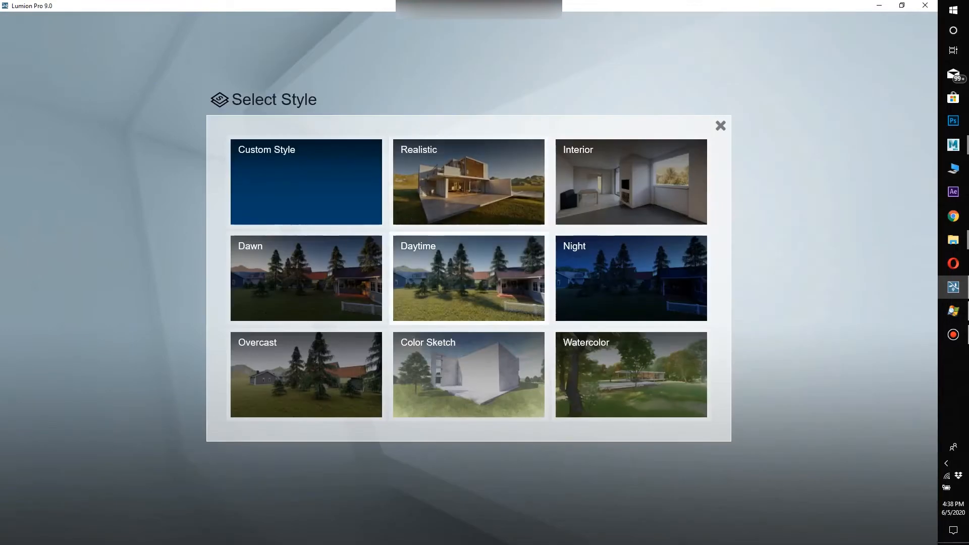
pyautogui.click(469, 278)
pyautogui.click(22, 116)
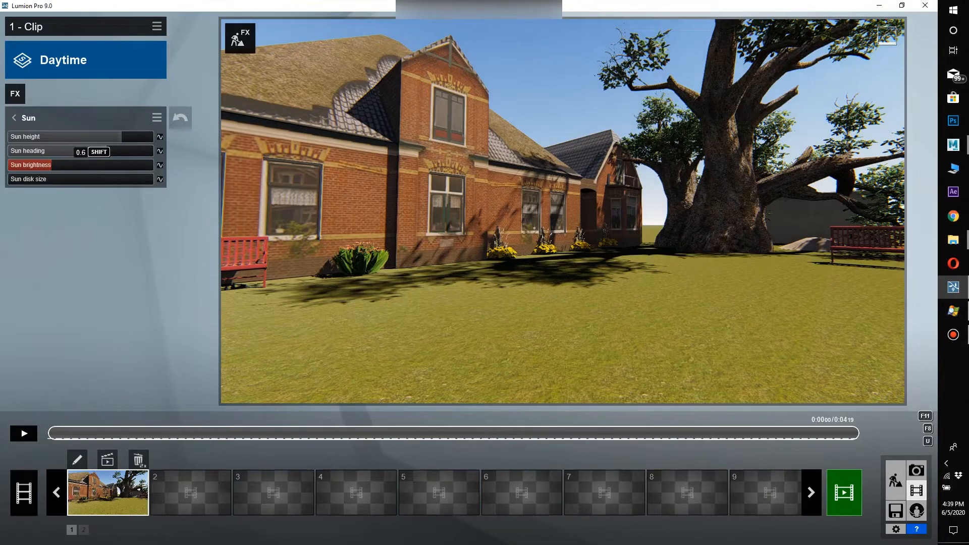
pyautogui.click(15, 94)
pyautogui.click(14, 101)
pyautogui.click(14, 118)
pyautogui.click(30, 218)
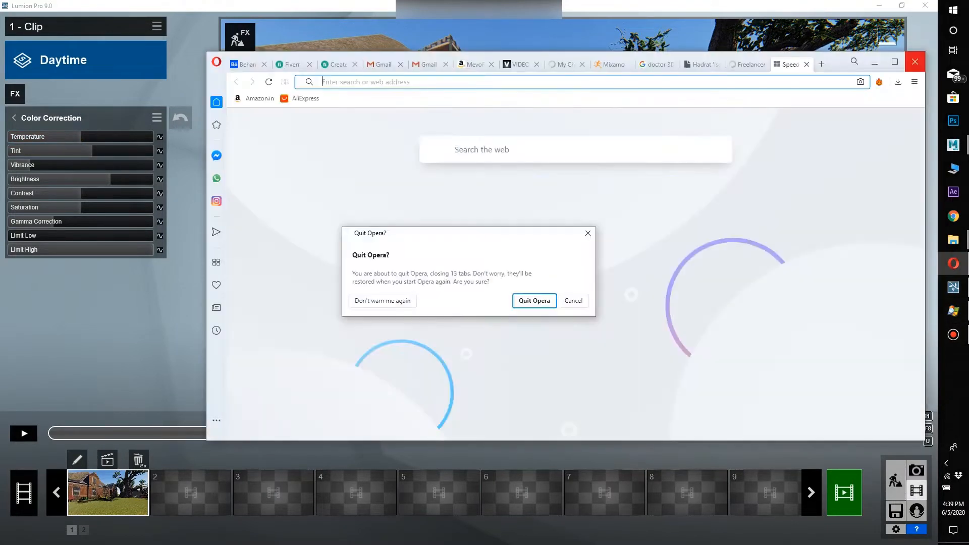
pyautogui.click(953, 334)
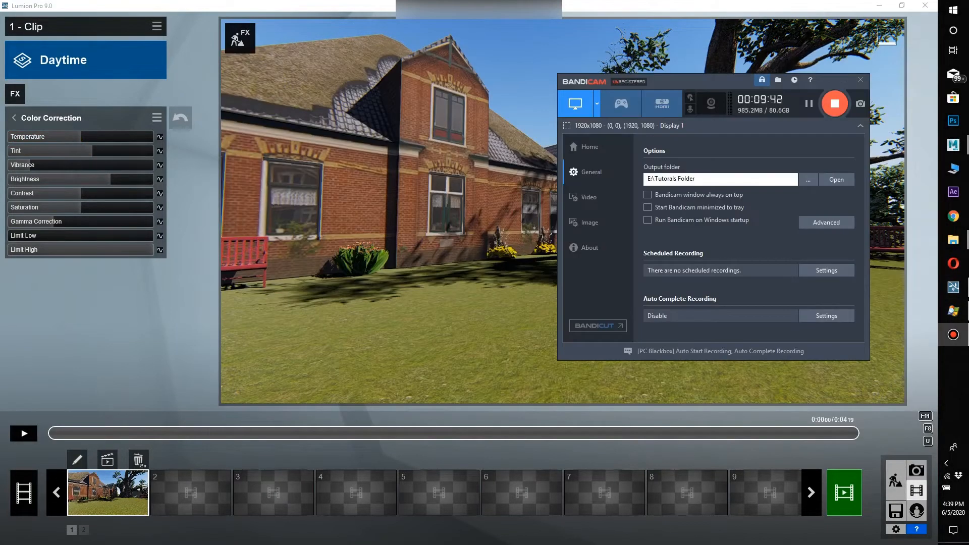
pyautogui.click(953, 335)
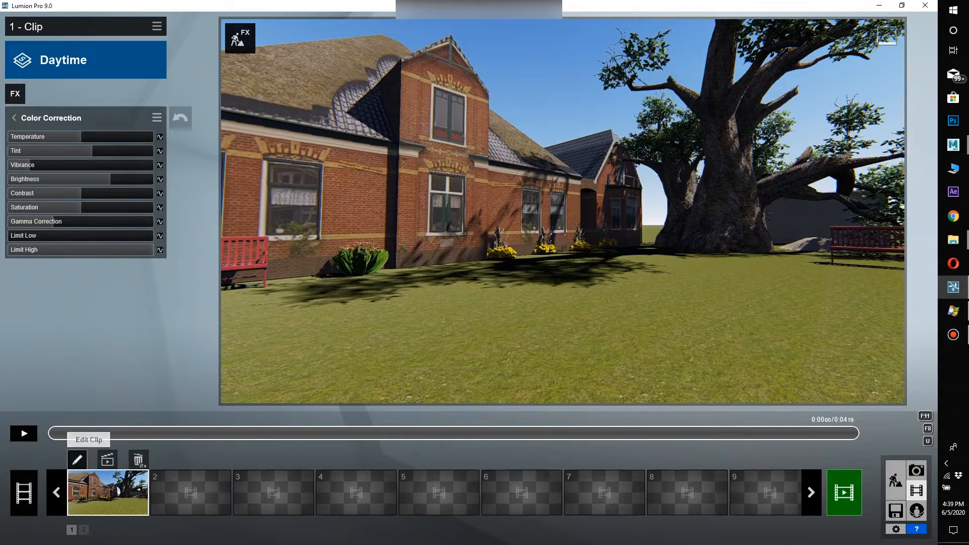
# Step: Render the entire clip as a Full HD 1920x1080 MP4 named Lumion footage in Tutorals Folder on drive E
pyautogui.click(107, 459)
pyautogui.click(468, 397)
pyautogui.click(43, 190)
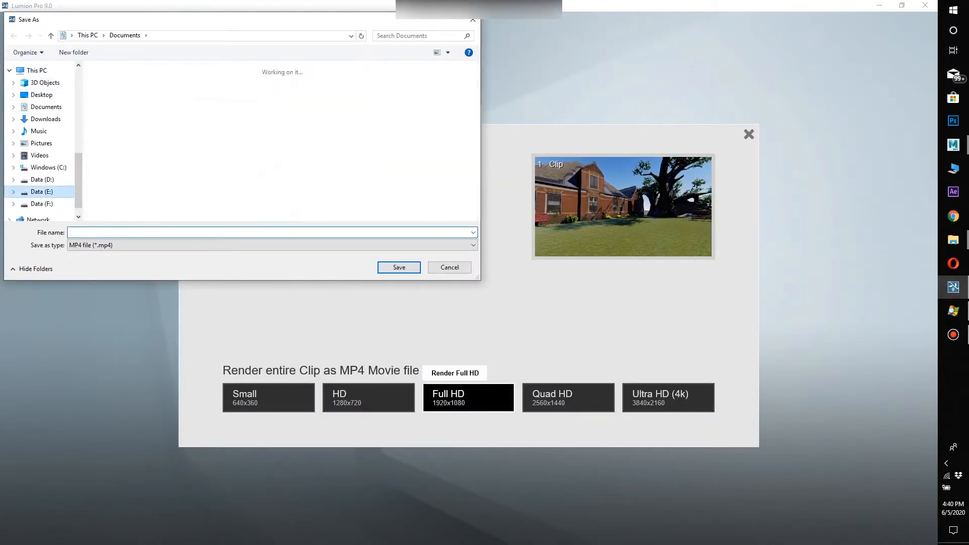
pyautogui.scroll(-1, 383, 161)
pyautogui.press('Escape')
pyautogui.click(468, 397)
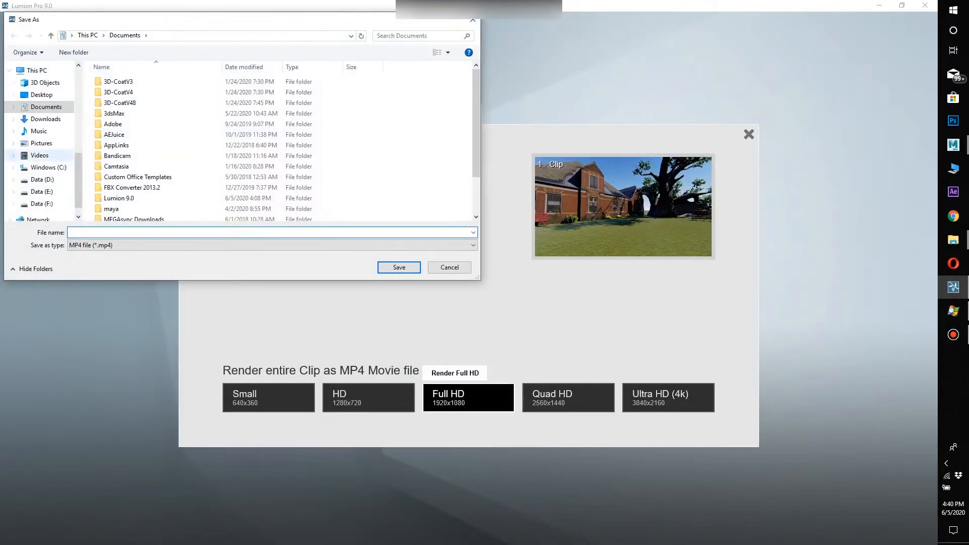
pyautogui.click(41, 175)
pyautogui.scroll(-1, 227, 167)
pyautogui.doubleClick(172, 174)
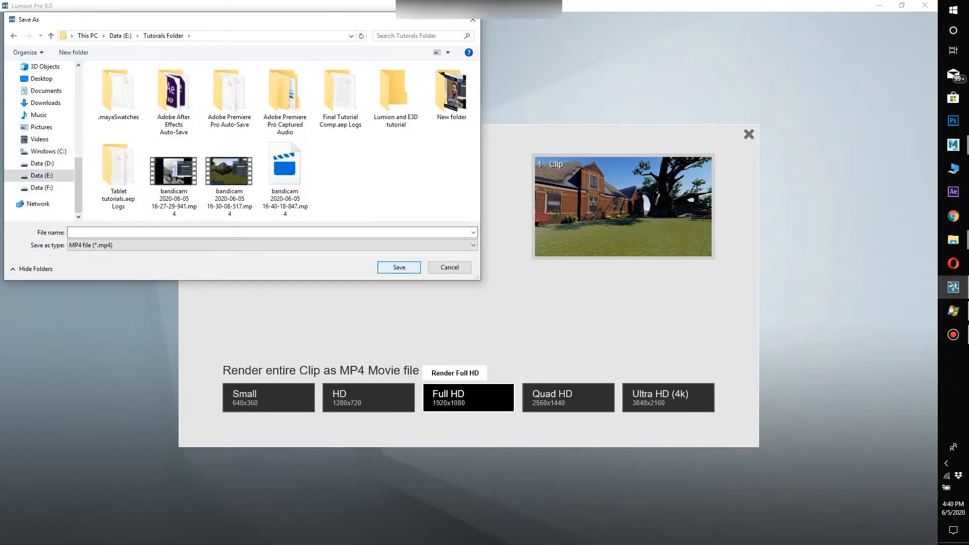
pyautogui.write('Lumion footage')
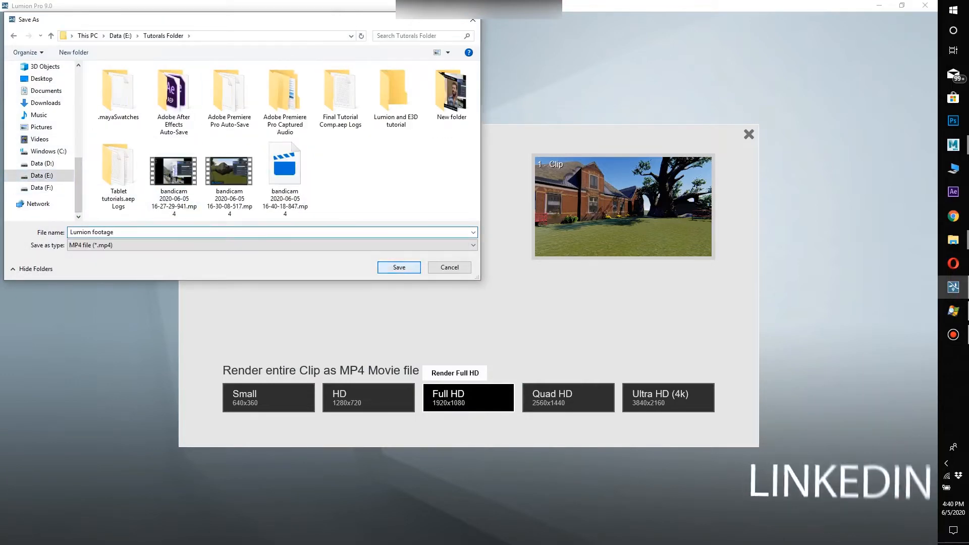
pyautogui.press('Return')
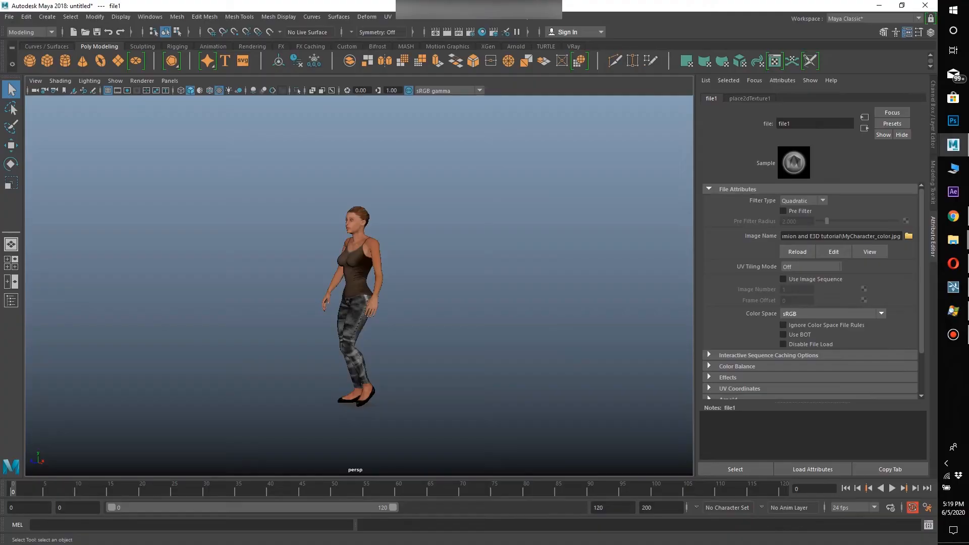
# Step: Examine the textured female character from several angles in Maya and preview its walk animation
pyautogui.scroll(3, 356, 303)
pyautogui.moveTo(356, 302); pyautogui.dragTo(500, 291)
pyautogui.scroll(-2, 356, 263)
pyautogui.scroll(4, 356, 263)
pyautogui.moveTo(356, 263); pyautogui.dragTo(256, 293)
pyautogui.scroll(-1, 356, 262)
pyautogui.scroll(-2, 356, 286)
pyautogui.hotkey('alt', 'v')
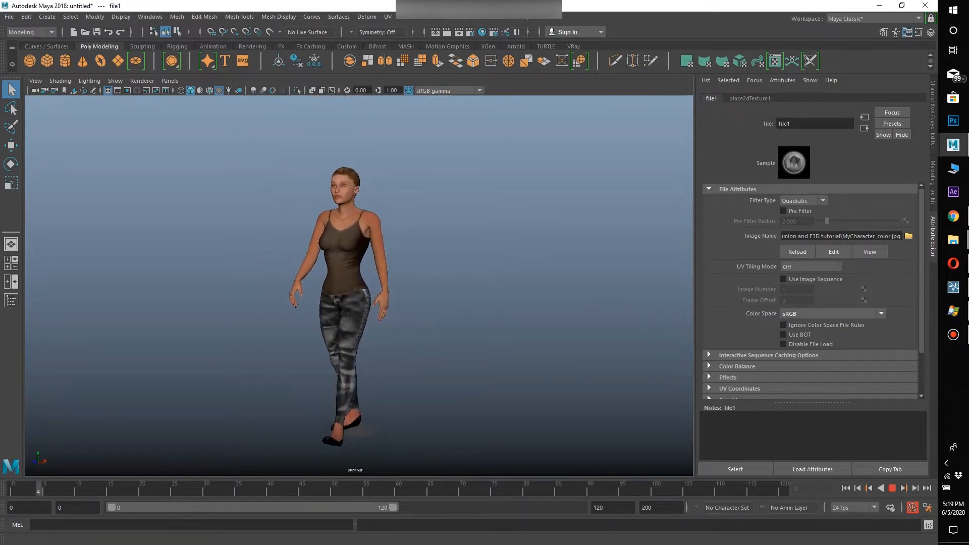
pyautogui.press('Escape')
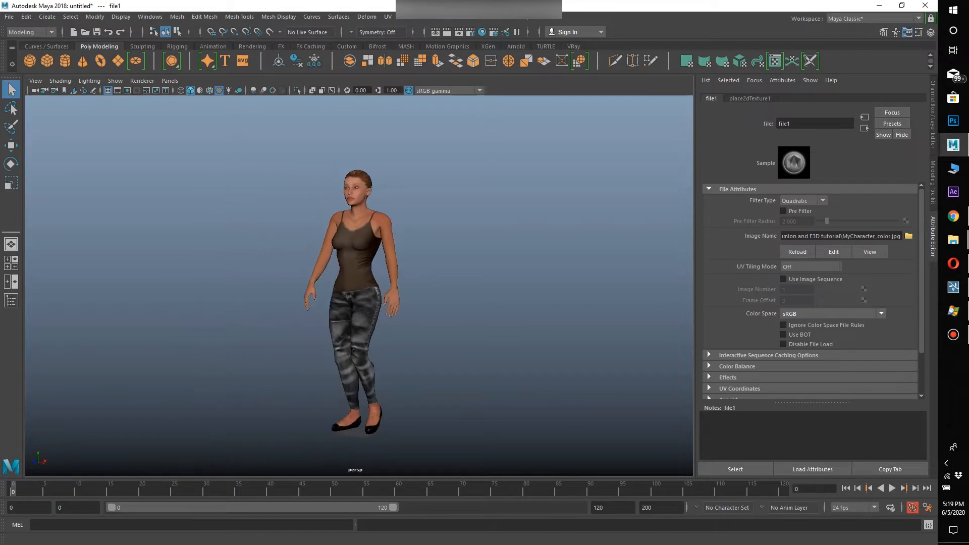
pyautogui.scroll(-4, 359, 285)
pyautogui.moveTo(359, 286); pyautogui.dragTo(341, 302)
pyautogui.scroll(-1, 374, 298)
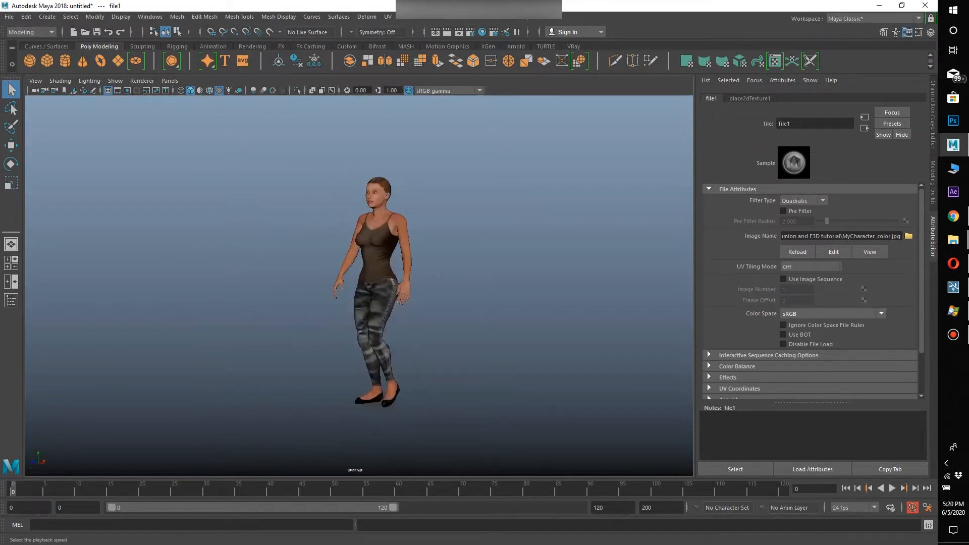
# Step: Set the playback speed to 30 fps and play the character's walk animation
pyautogui.click(854, 507)
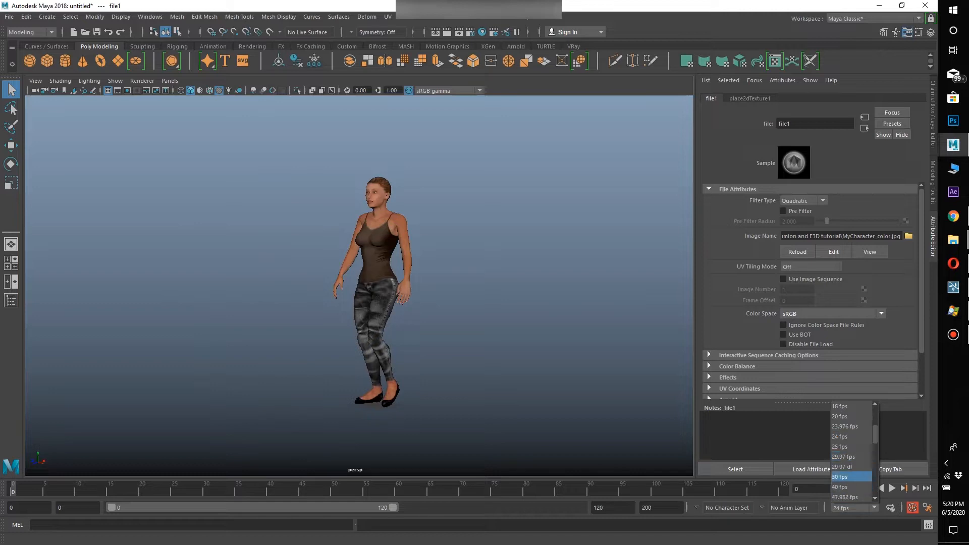
pyautogui.click(851, 476)
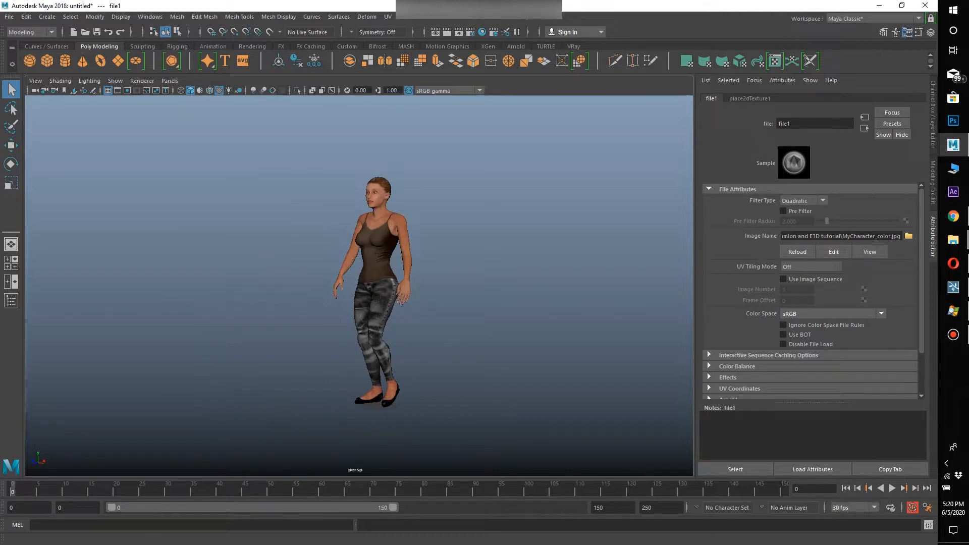
pyautogui.click(892, 488)
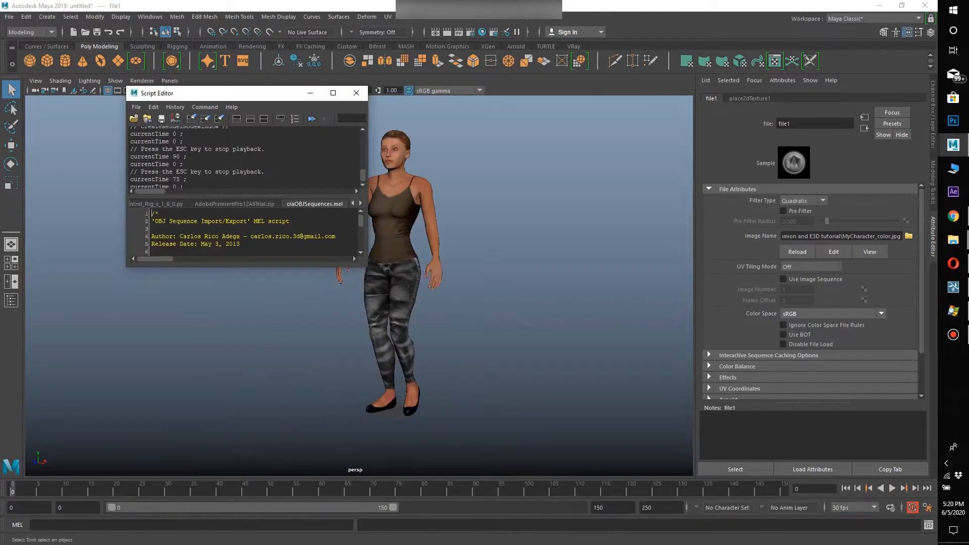
# Step: Load craOBJSequences.mel from F:\software\Maya\craOBJSequences_v3.0.0 into the Script Editor, execute it and close the editor
pyautogui.click(134, 120)
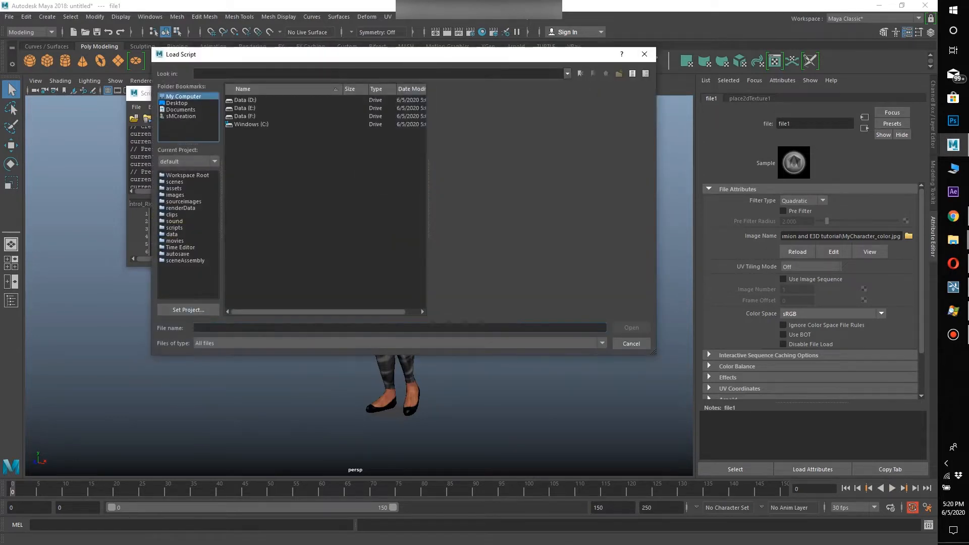
pyautogui.doubleClick(245, 116)
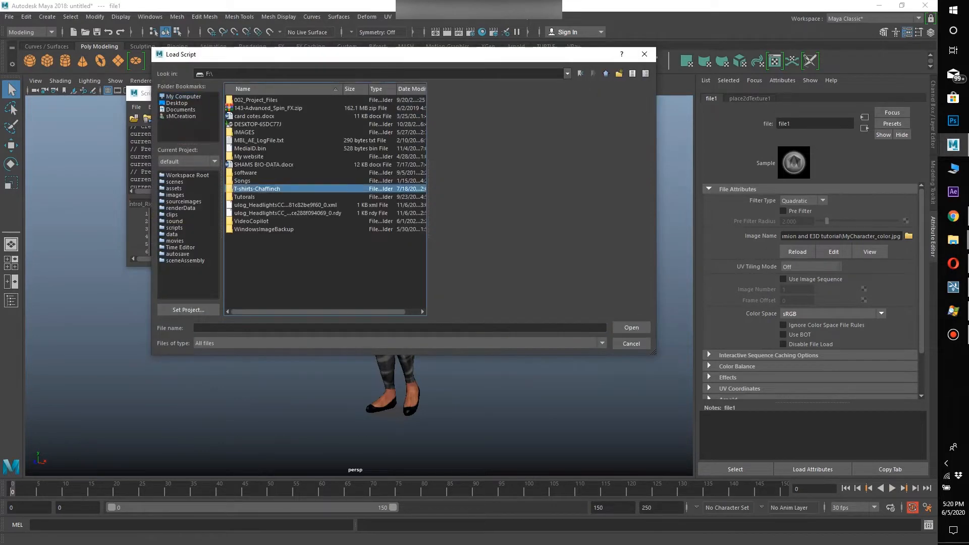
pyautogui.click(263, 165)
pyautogui.click(245, 172)
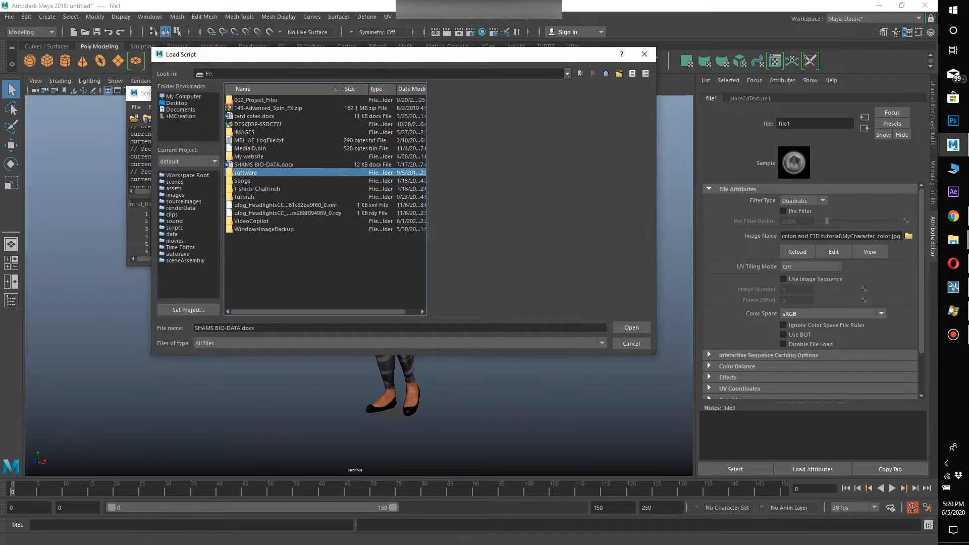
pyautogui.doubleClick(245, 173)
pyautogui.doubleClick(241, 294)
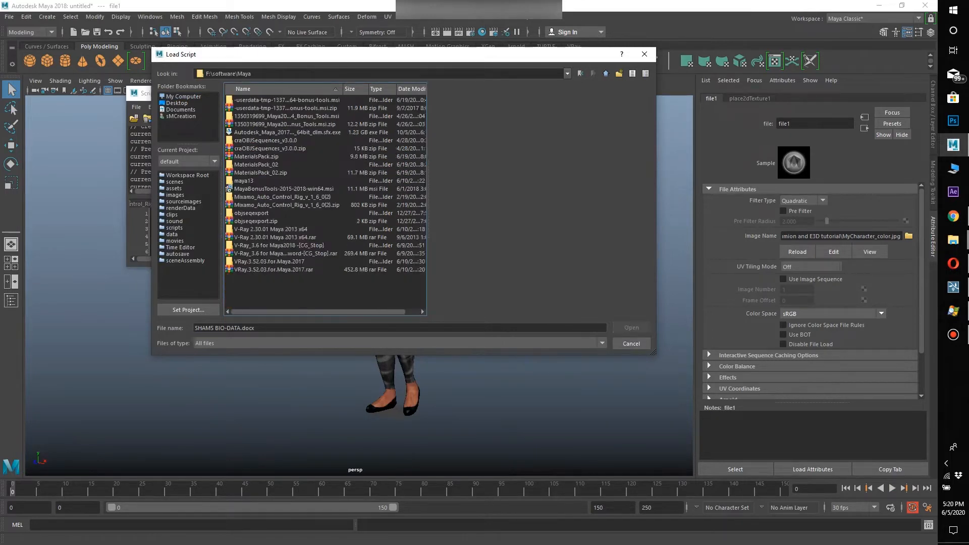
pyautogui.doubleClick(264, 140)
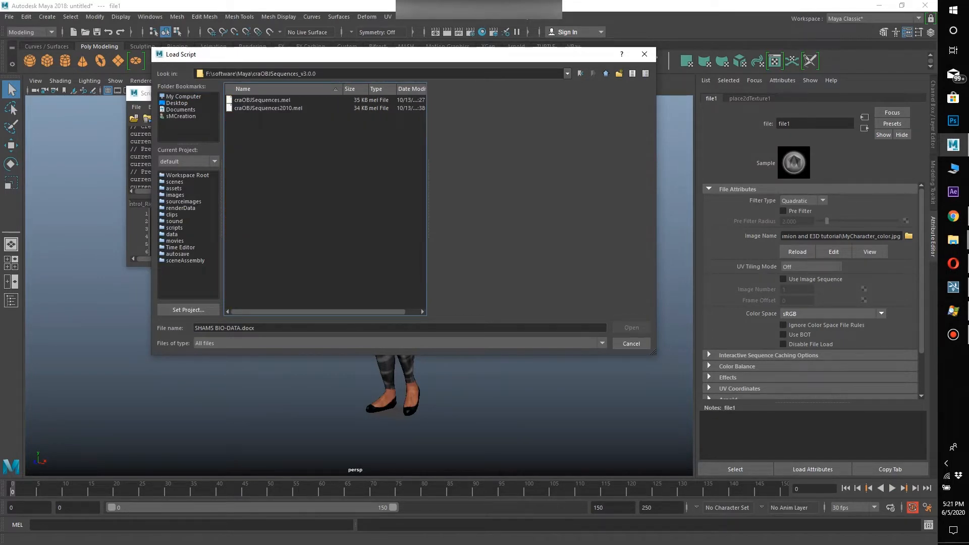
pyautogui.click(262, 99)
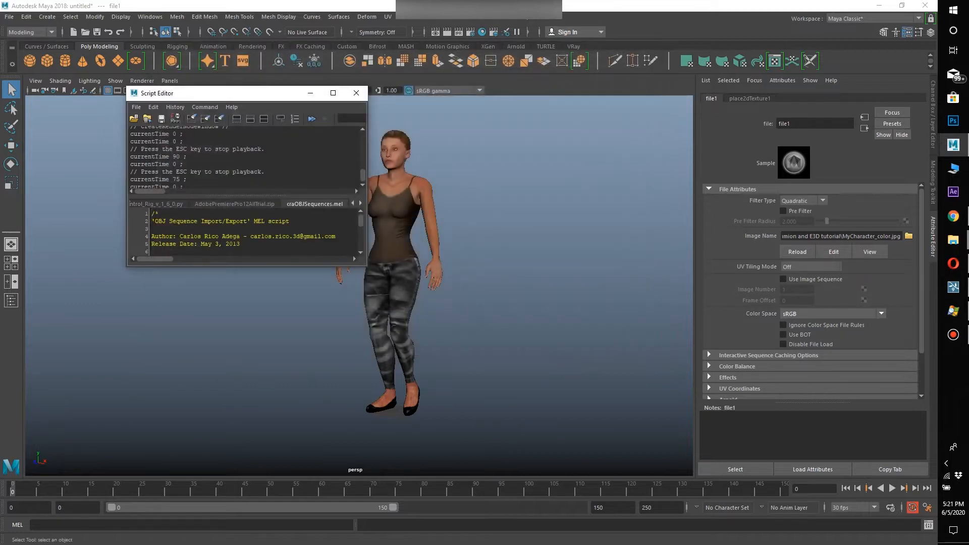
pyautogui.click(311, 119)
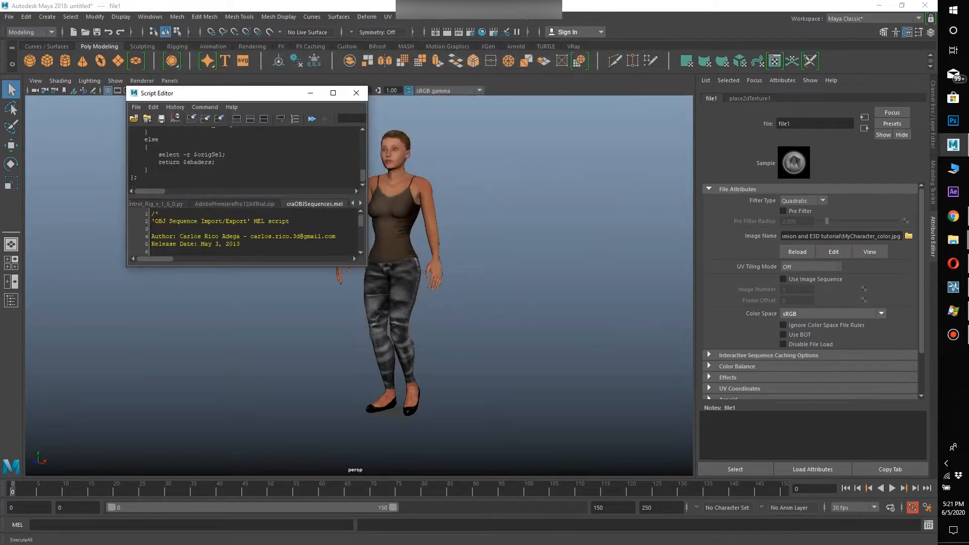
pyautogui.click(356, 93)
# Step: Copy the script's name from its folder in File Explorer and run craOBJSequences as a MEL command in Maya
pyautogui.moveTo(953, 240)
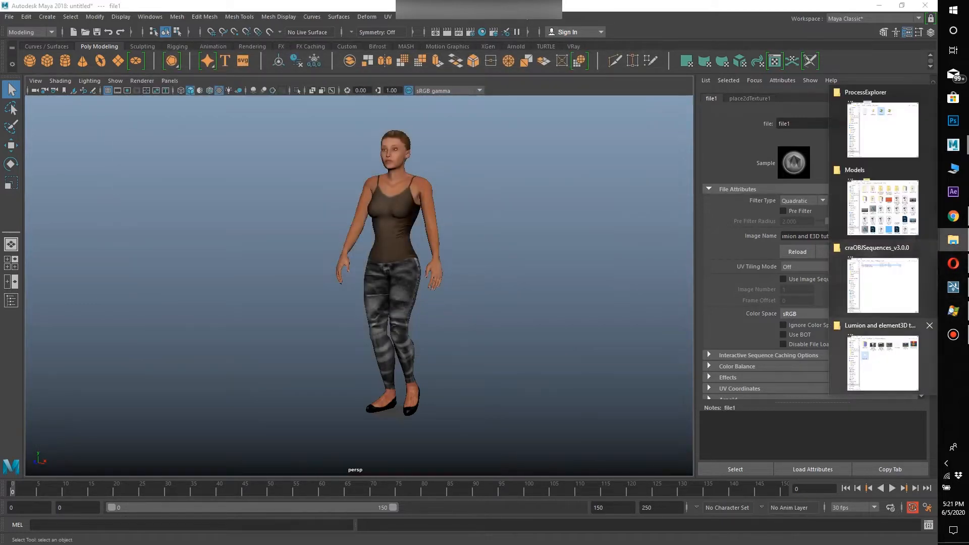
pyautogui.click(897, 314)
pyautogui.rightClick(369, 133)
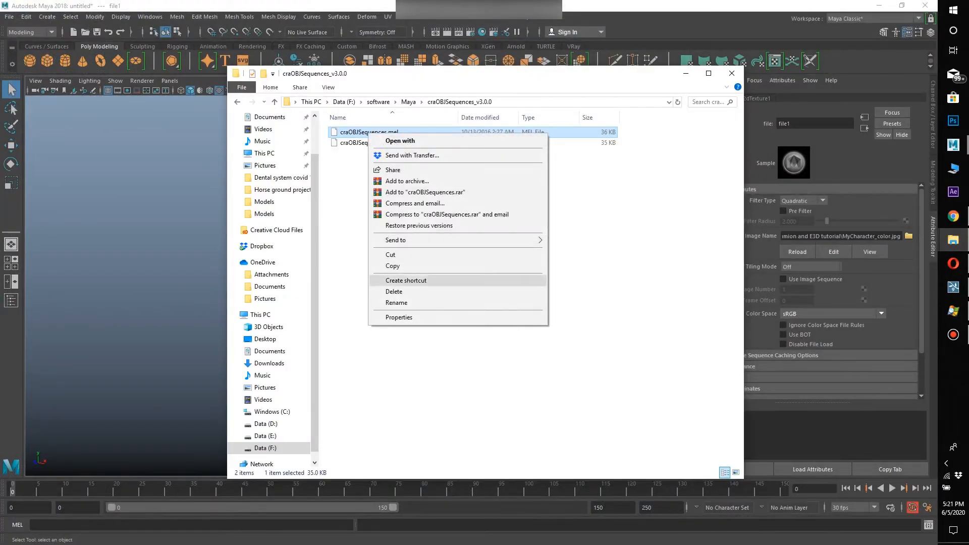
pyautogui.click(396, 302)
pyautogui.click(685, 73)
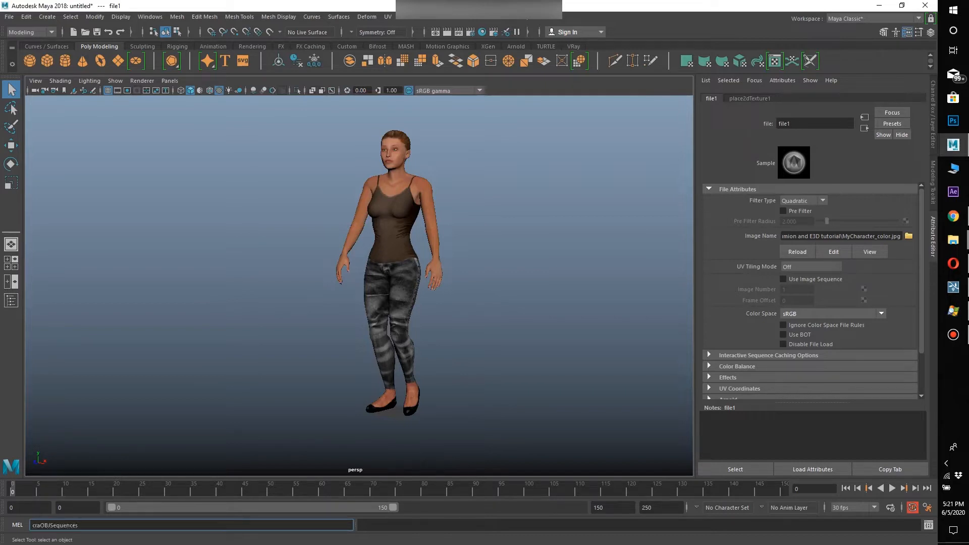
pyautogui.press('Return')
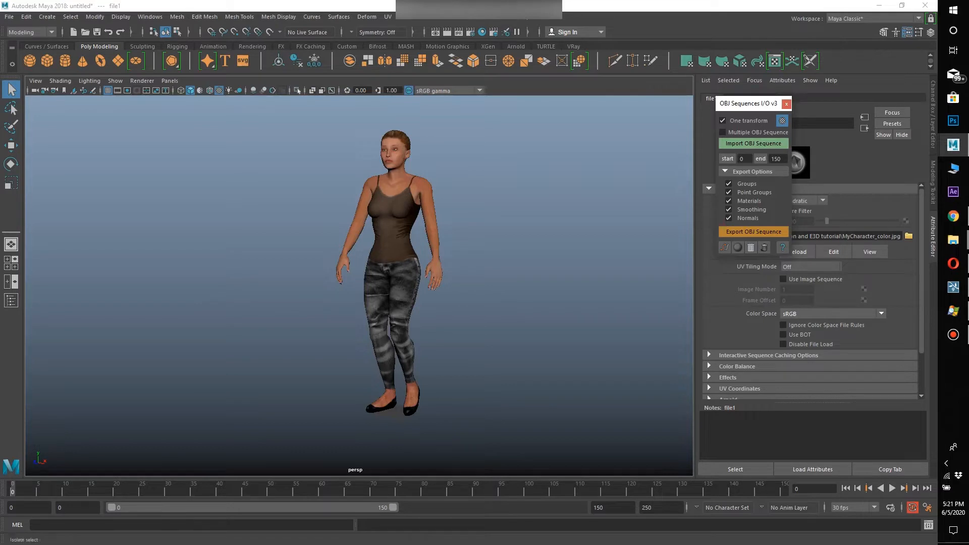
# Step: Turn off viewport isolation, select the character's Hips joint and play the walk animation up to frame 37
pyautogui.click(332, 90)
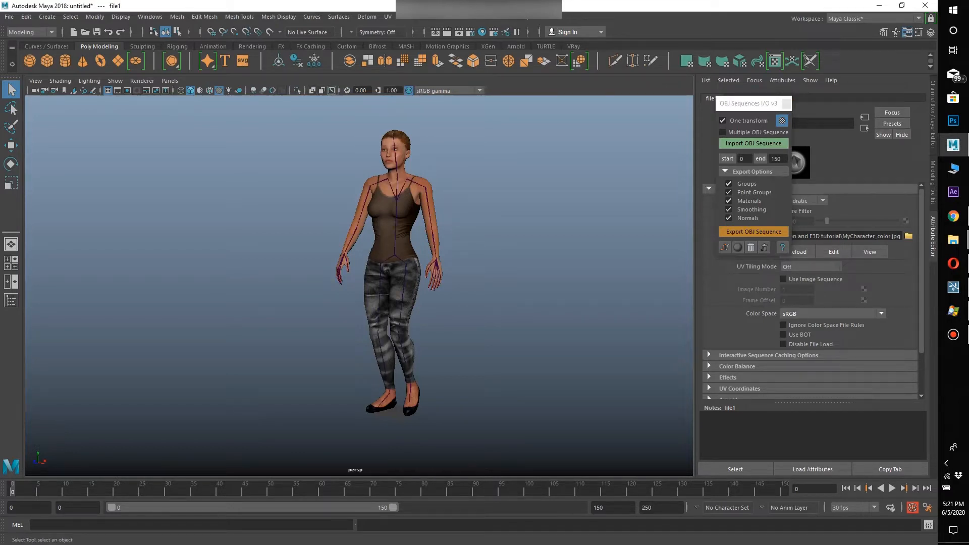
pyautogui.click(394, 255)
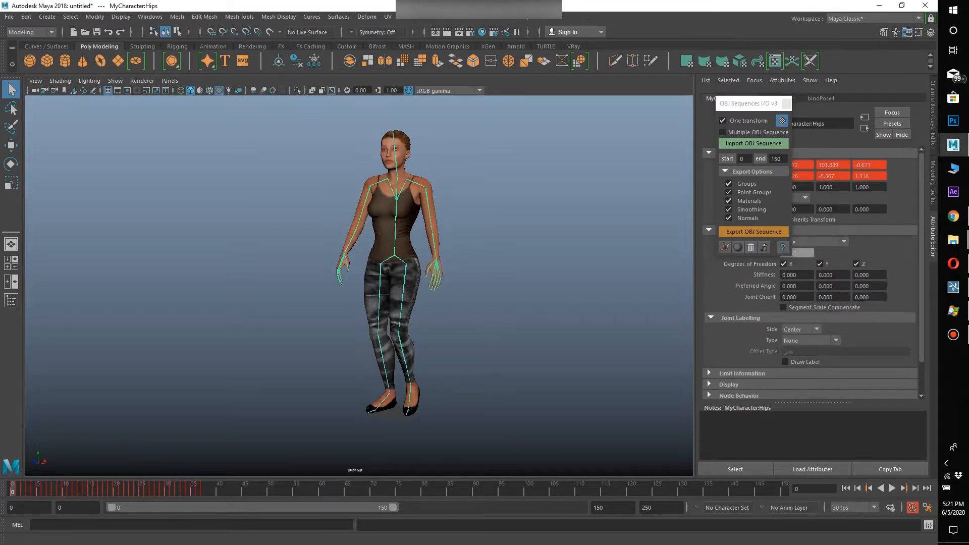
pyautogui.hotkey('alt', 'v')
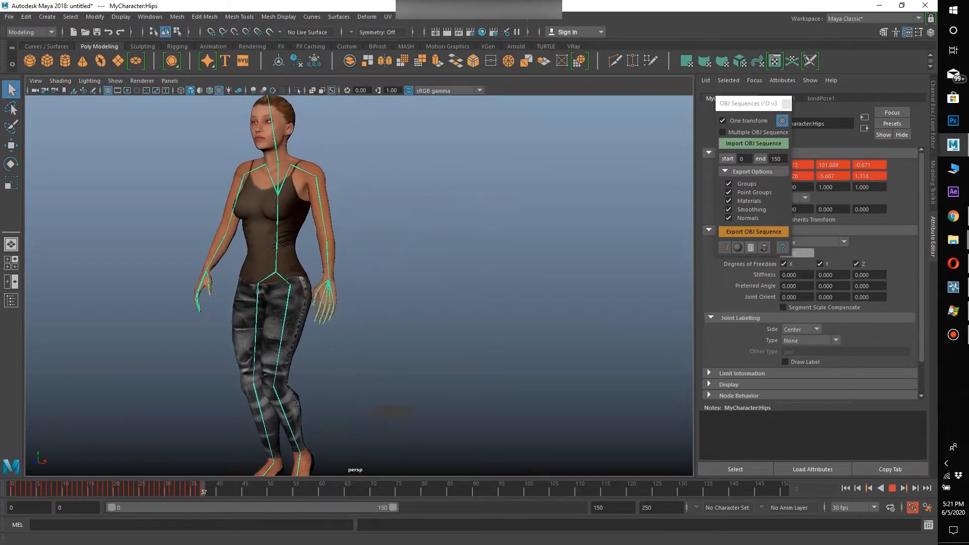
pyautogui.hotkey('alt', 'v')
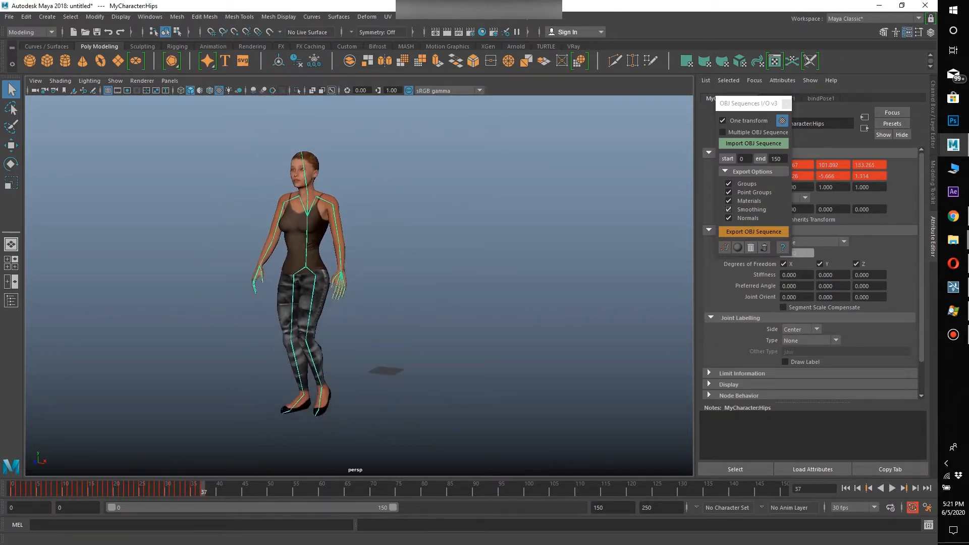
# Step: Set the OBJ sequence end frame to 36 and start its export under the sequence name Lady walking
pyautogui.doubleClick(777, 158)
pyautogui.click(773, 159)
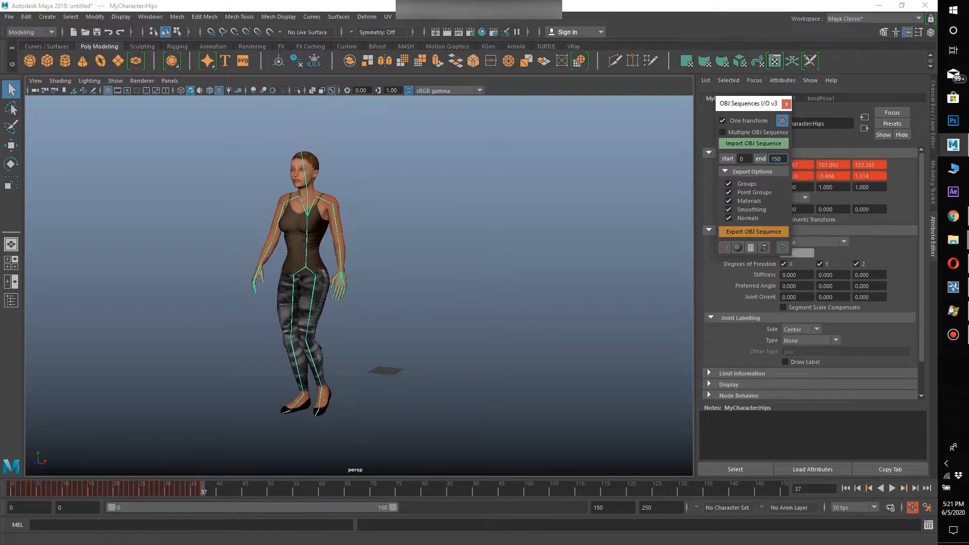
pyautogui.doubleClick(777, 158)
pyautogui.write('36')
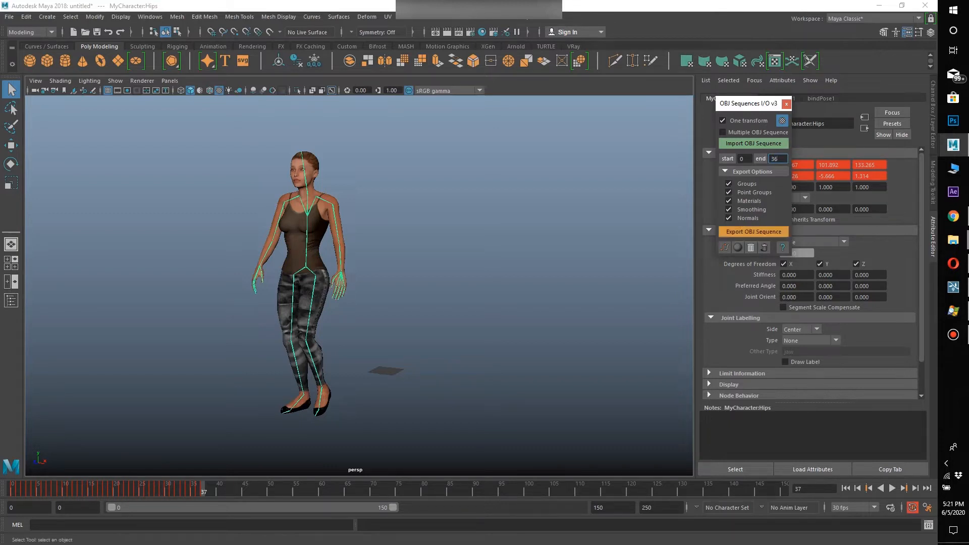
pyautogui.click(754, 232)
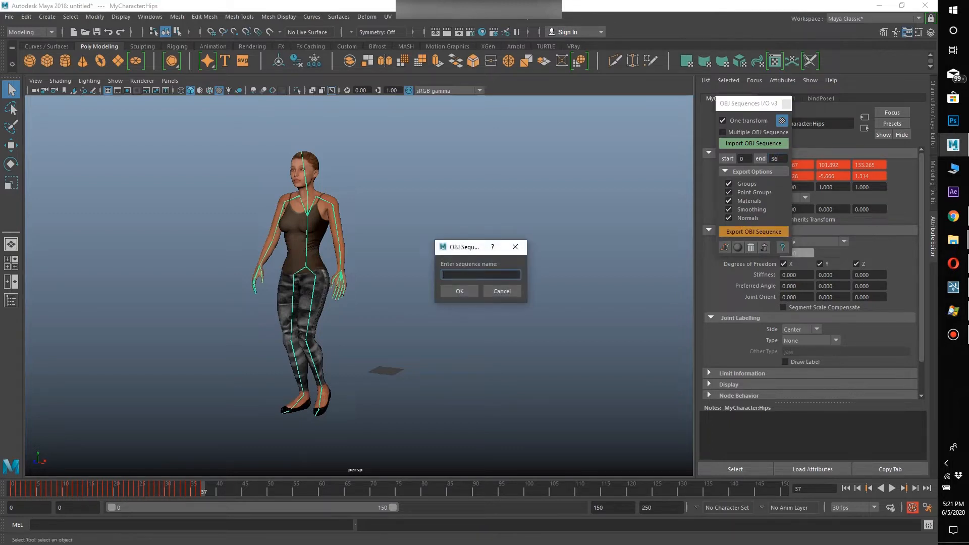
pyautogui.write('Lady walking')
pyautogui.click(459, 291)
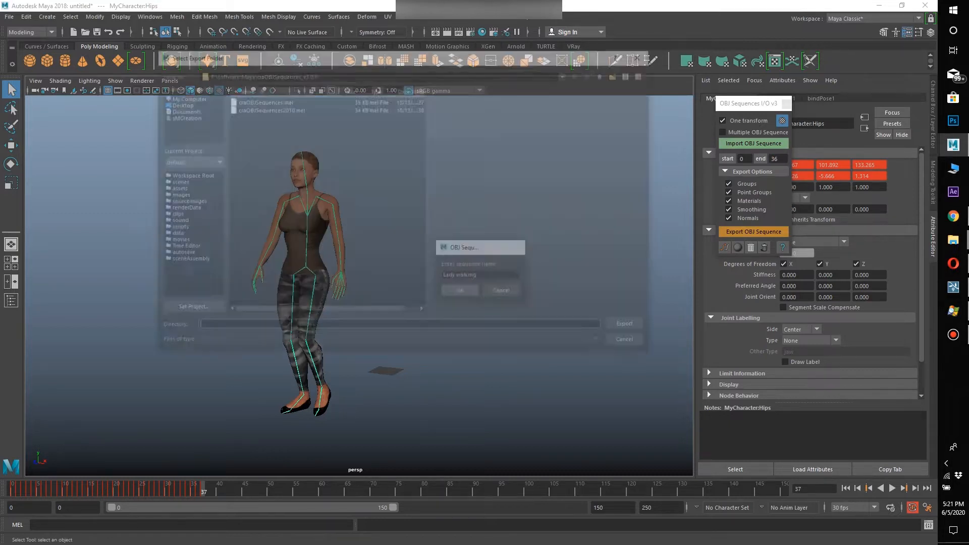
# Step: Export the OBJ sequence to the folder E:\Tutorals Folder\Lumion and element3D tutorial
pyautogui.click(183, 97)
pyautogui.click(252, 100)
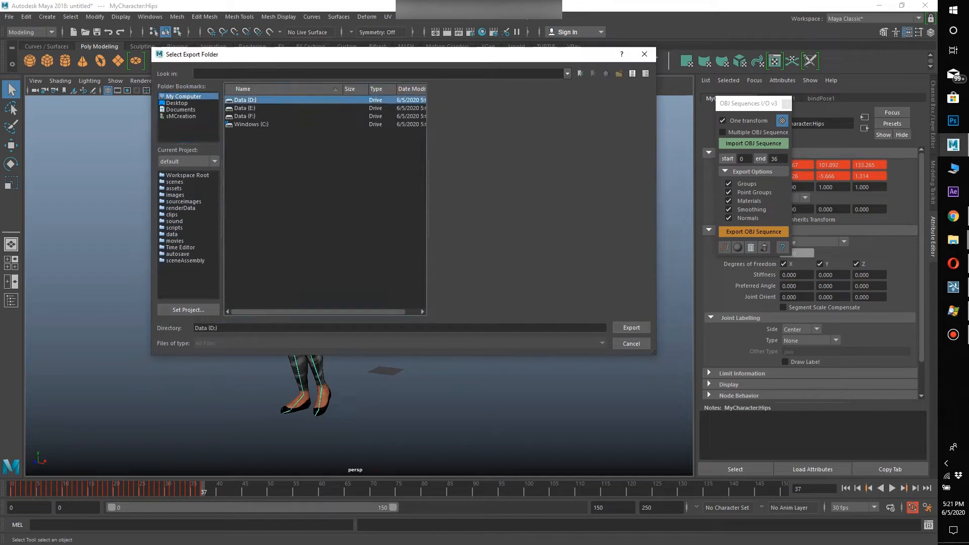
pyautogui.click(252, 116)
pyautogui.doubleClick(253, 108)
pyautogui.click(252, 108)
pyautogui.click(258, 285)
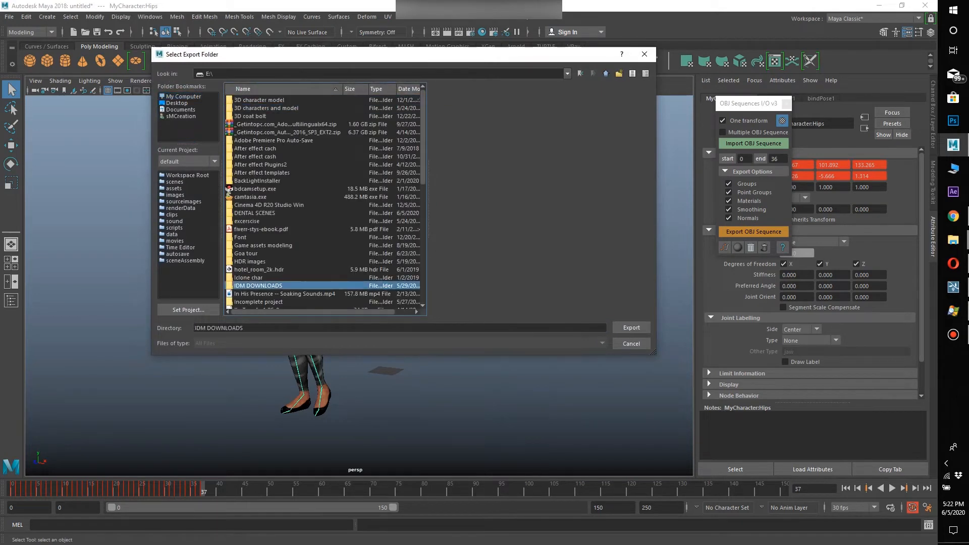
pyautogui.press('t')
pyautogui.press('t')
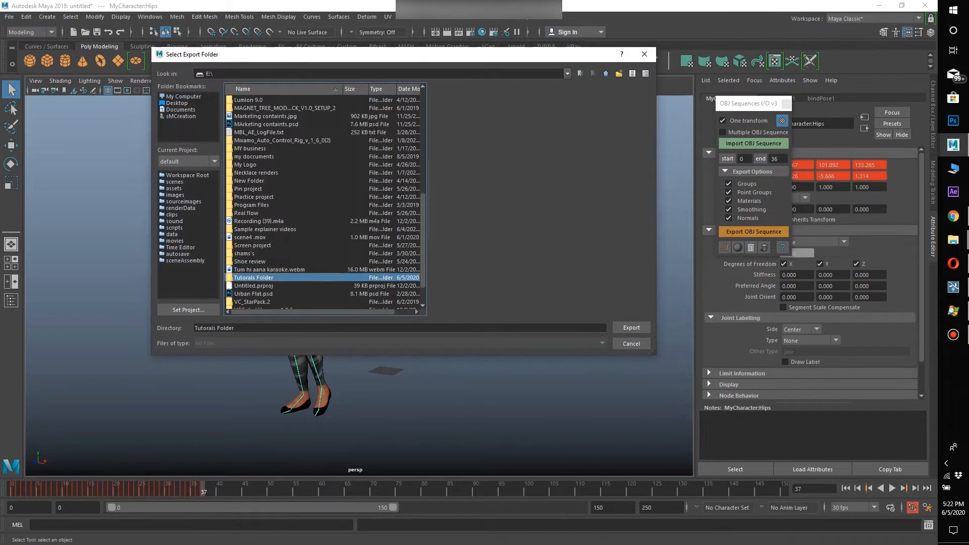
pyautogui.press('Return')
pyautogui.doubleClick(274, 165)
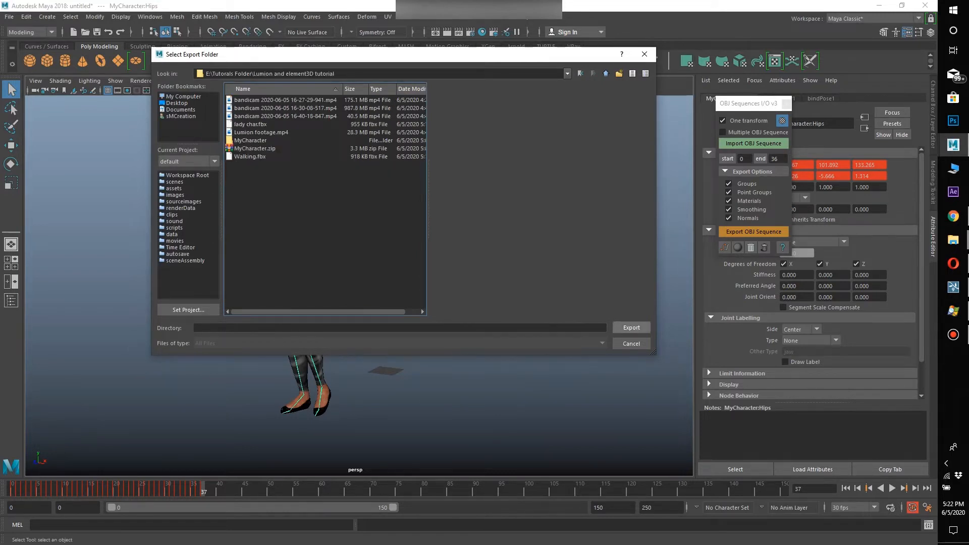
pyautogui.click(631, 327)
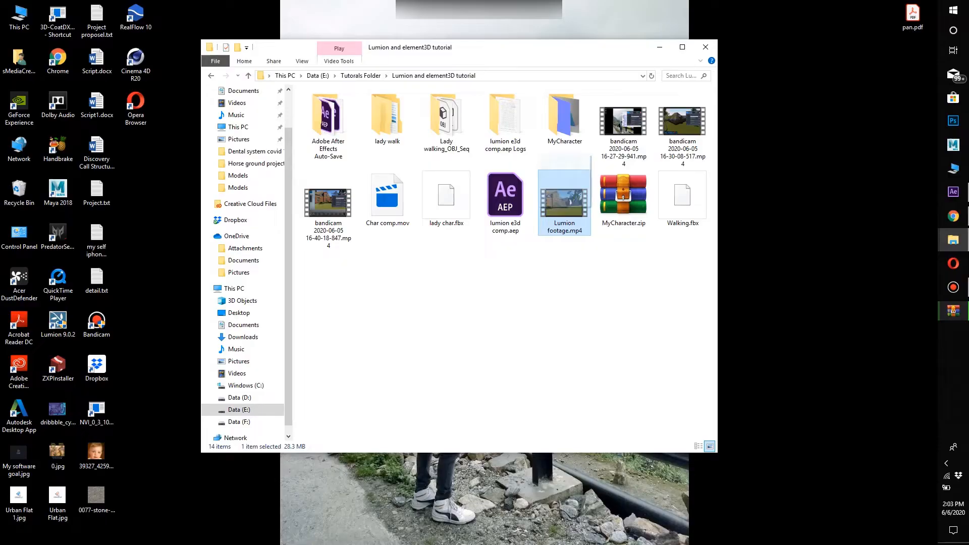
# Step: Import Lumion footage.mp4 from File Explorer into After Effects and create a new composition from it
pyautogui.moveTo(564, 201); pyautogui.dragTo(70, 264)
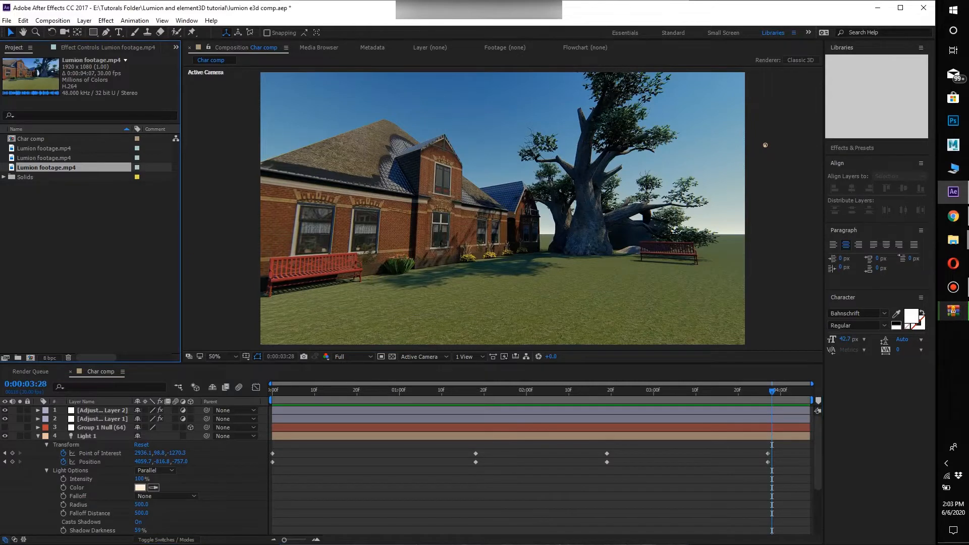
pyautogui.moveTo(46, 167); pyautogui.dragTo(30, 357)
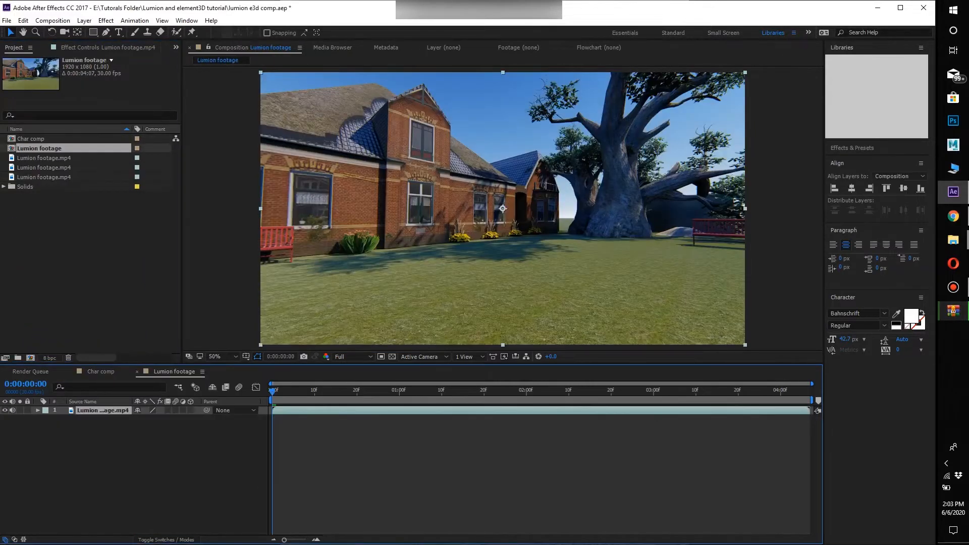
pyautogui.moveTo(273, 391)
pyautogui.mouseDown()
pyautogui.moveTo(666, 391)
pyautogui.moveTo(273, 391)
pyautogui.mouseUp()
pyautogui.click(227, 252)
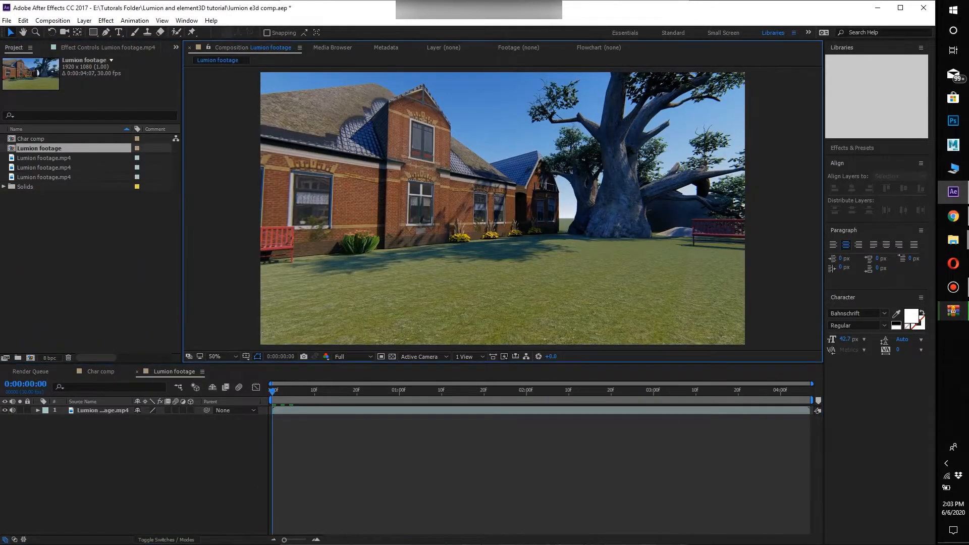
# Step: Preview the composition and apply the 3D Camera Tracker effect to the Lumion footage layer
pyautogui.press('space')
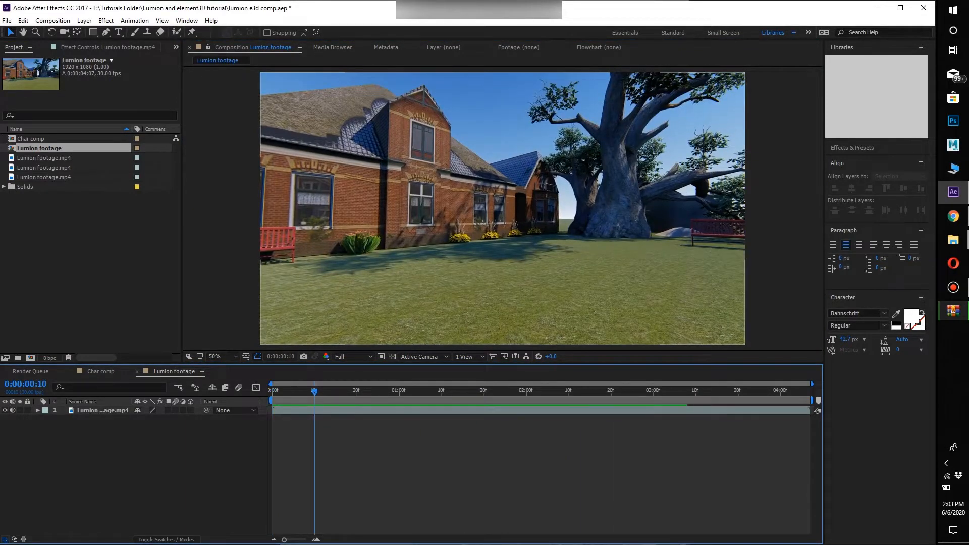
pyautogui.hotkey('ctrl', 'space')
pyautogui.write('3d camera')
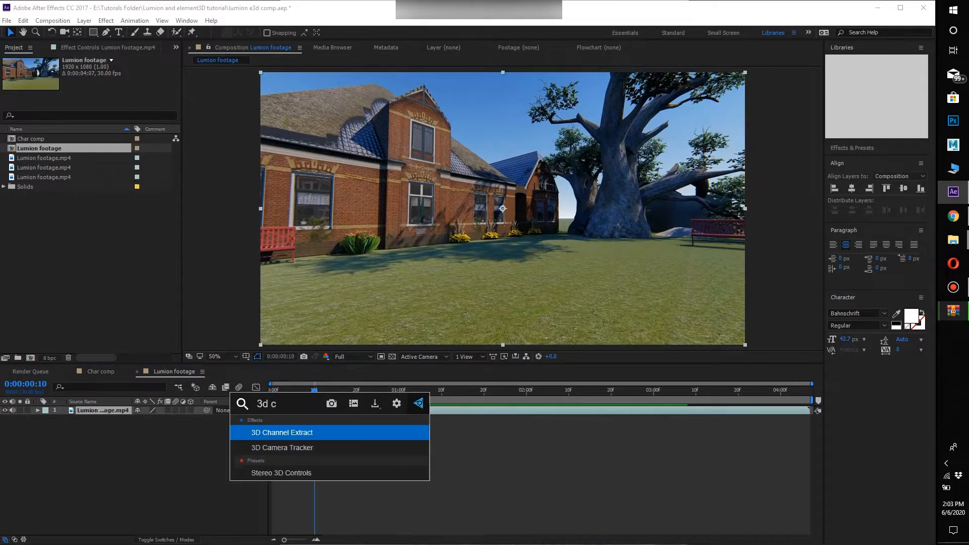
pyautogui.press('Return')
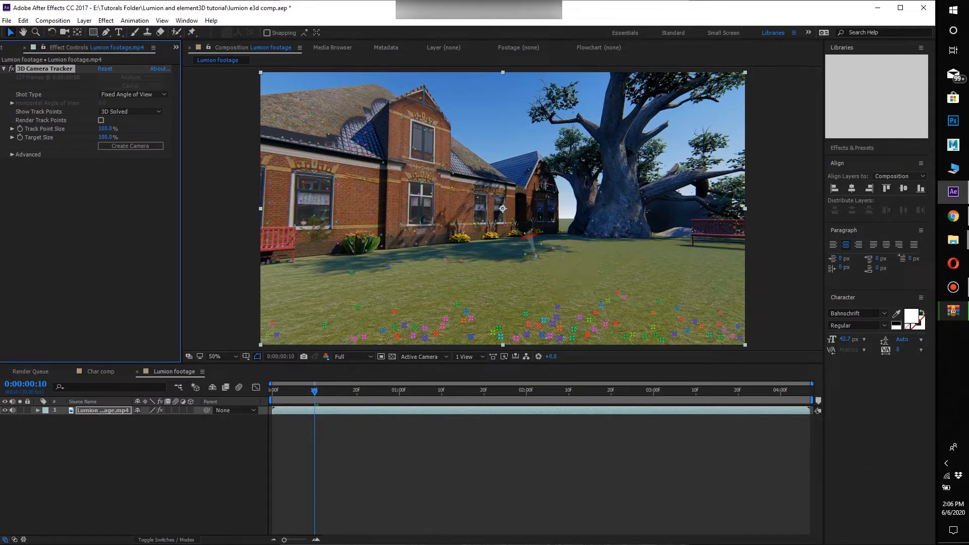
# Step: Select the group of track points on the distant grass near the house's far end and create a solid and camera there
pyautogui.moveTo(520, 244)
pyautogui.mouseDown()
pyautogui.moveTo(547, 273)
pyautogui.moveTo(580, 237)
pyautogui.moveTo(524, 240)
pyautogui.mouseUp()
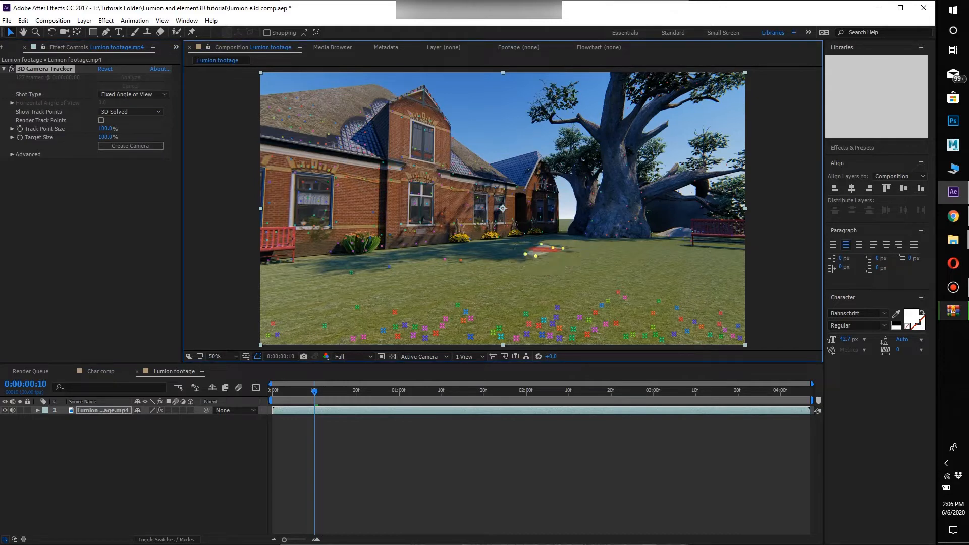
pyautogui.rightClick(553, 247)
pyautogui.press('Escape')
pyautogui.moveTo(513, 262)
pyautogui.mouseDown()
pyautogui.moveTo(570, 248)
pyautogui.moveTo(527, 237)
pyautogui.moveTo(566, 259)
pyautogui.mouseUp()
pyautogui.rightClick(553, 248)
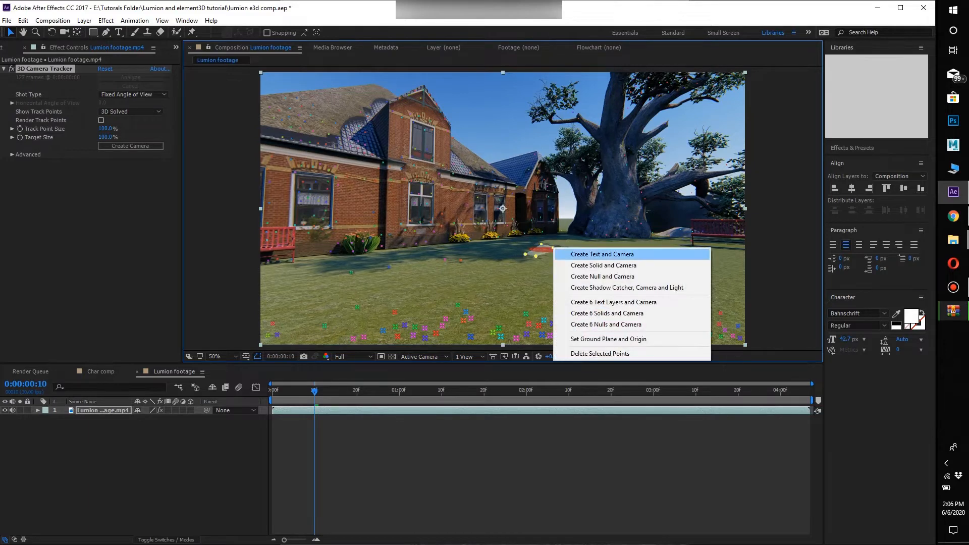
pyautogui.click(603, 265)
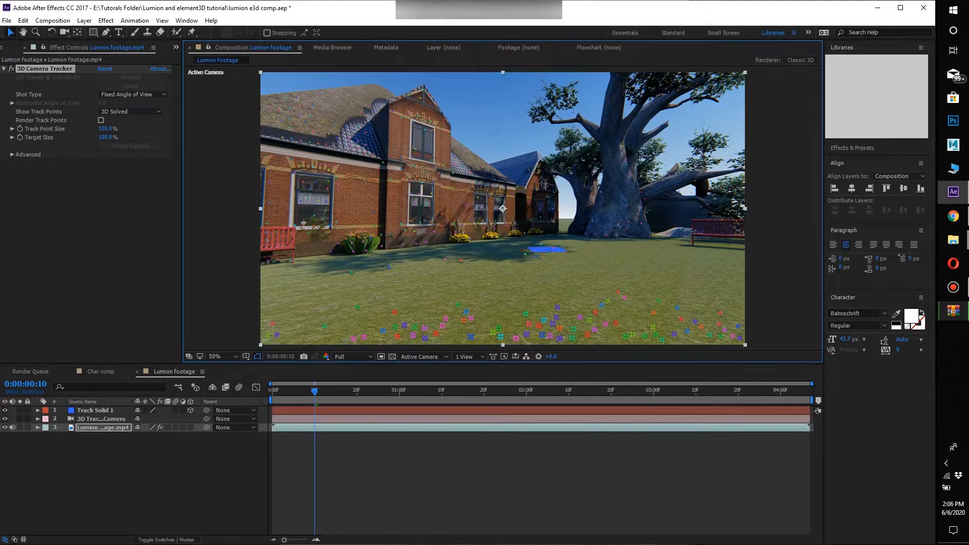
# Step: Return to the first frame, set the preview resolution to Half and play the tracked shot
pyautogui.press('pageup')
pyautogui.press('pageup')
pyautogui.moveTo(306, 391); pyautogui.dragTo(272, 391)
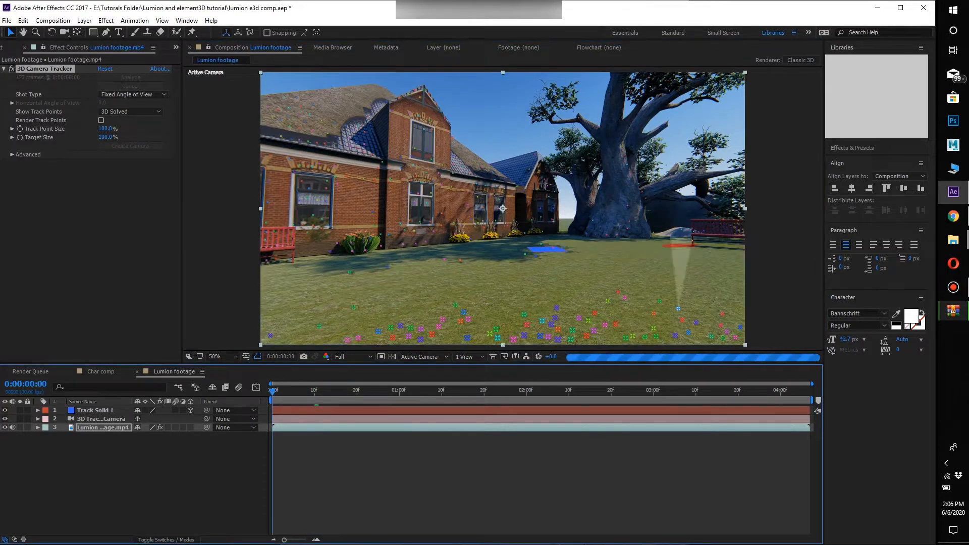
pyautogui.click(353, 357)
pyautogui.click(354, 394)
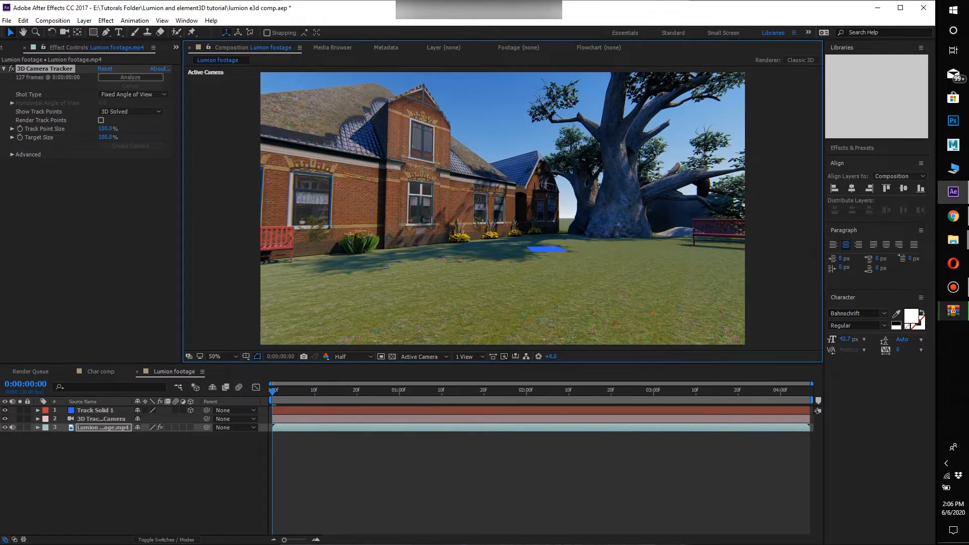
pyautogui.press('space')
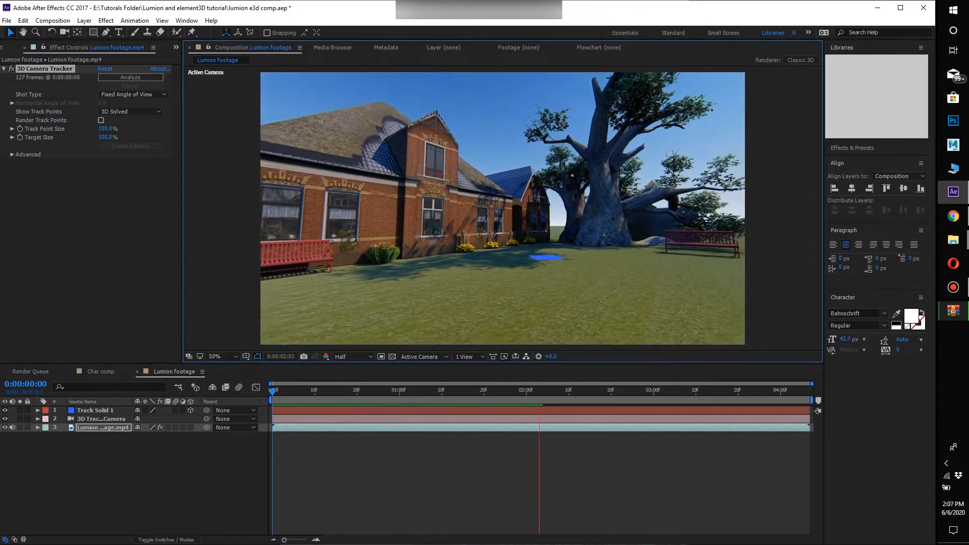
pyautogui.press('space')
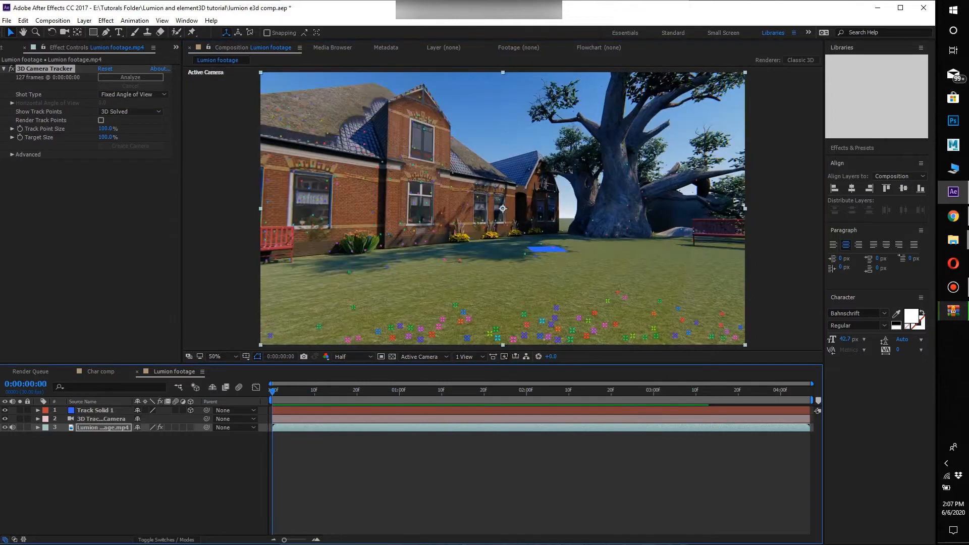
# Step: Select the track points on the foreground grass below the tree and create a solid from them
pyautogui.moveTo(618, 284)
pyautogui.mouseDown()
pyautogui.moveTo(601, 283)
pyautogui.moveTo(674, 290)
pyautogui.mouseUp()
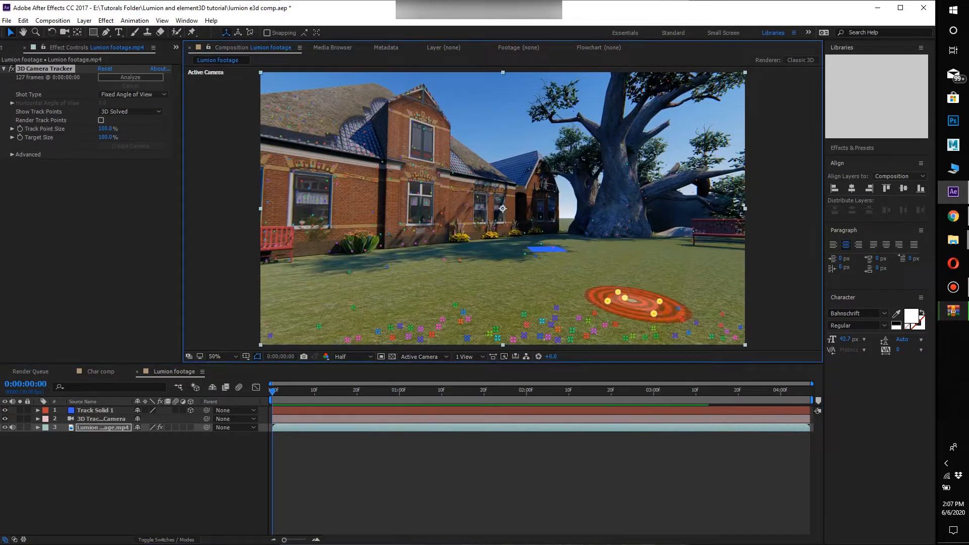
pyautogui.rightClick(623, 298)
pyautogui.click(646, 314)
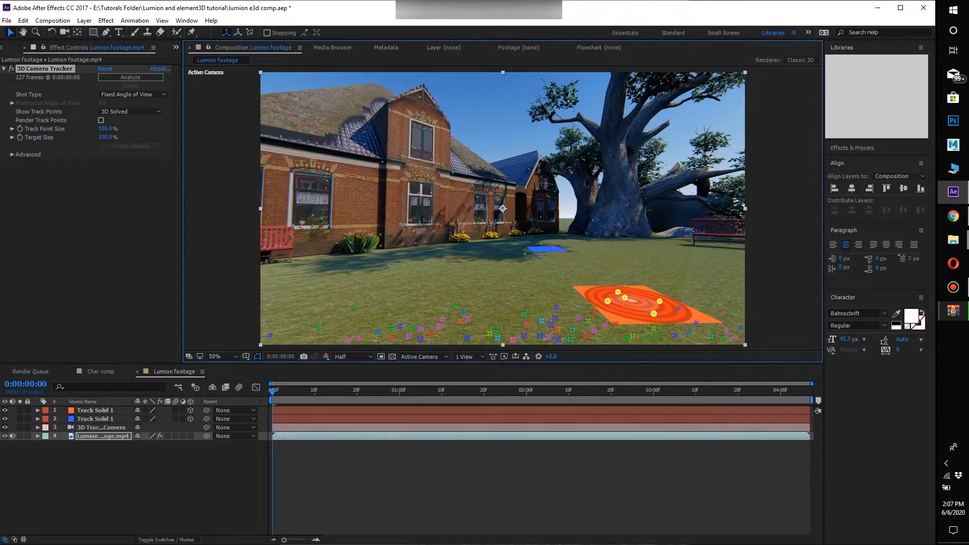
# Step: Select the track points on the house wall below the middle window and create a solid from them
pyautogui.moveTo(402, 227)
pyautogui.mouseDown()
pyautogui.moveTo(418, 249)
pyautogui.moveTo(444, 226)
pyautogui.moveTo(424, 212)
pyautogui.moveTo(409, 221)
pyautogui.mouseUp()
pyautogui.rightClick(410, 220)
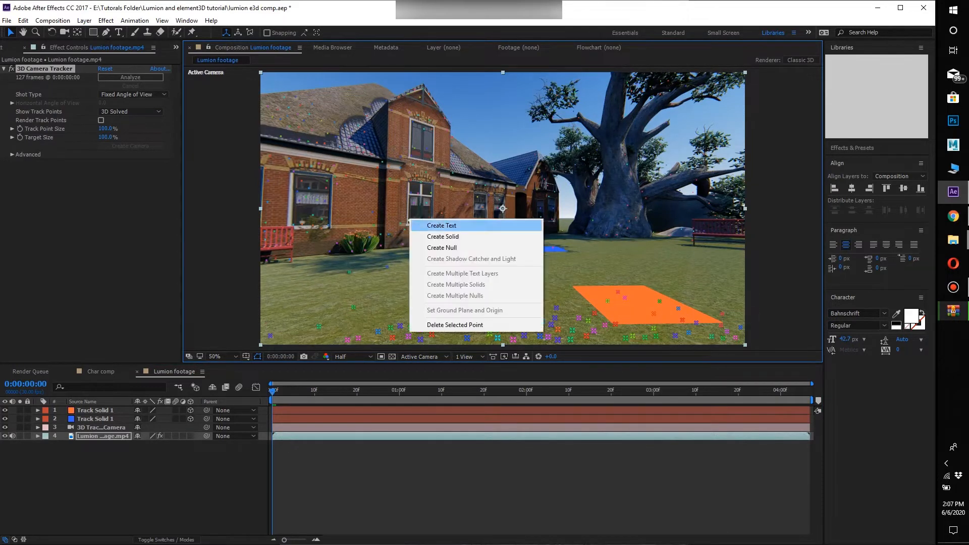
pyautogui.press('Escape')
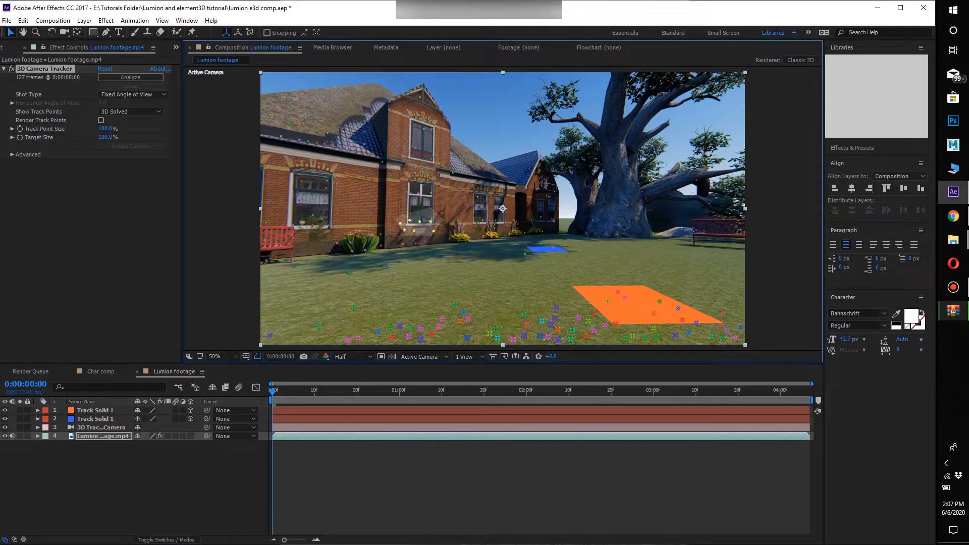
pyautogui.rightClick(409, 221)
pyautogui.click(442, 237)
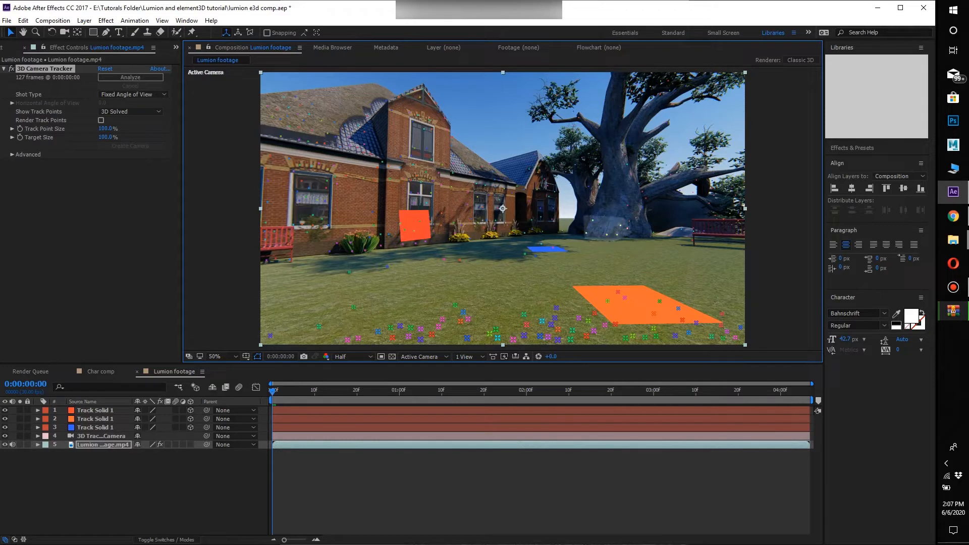
# Step: Create a solid from the track points at the base of the large tree and deselect the footage layer
pyautogui.rightClick(618, 226)
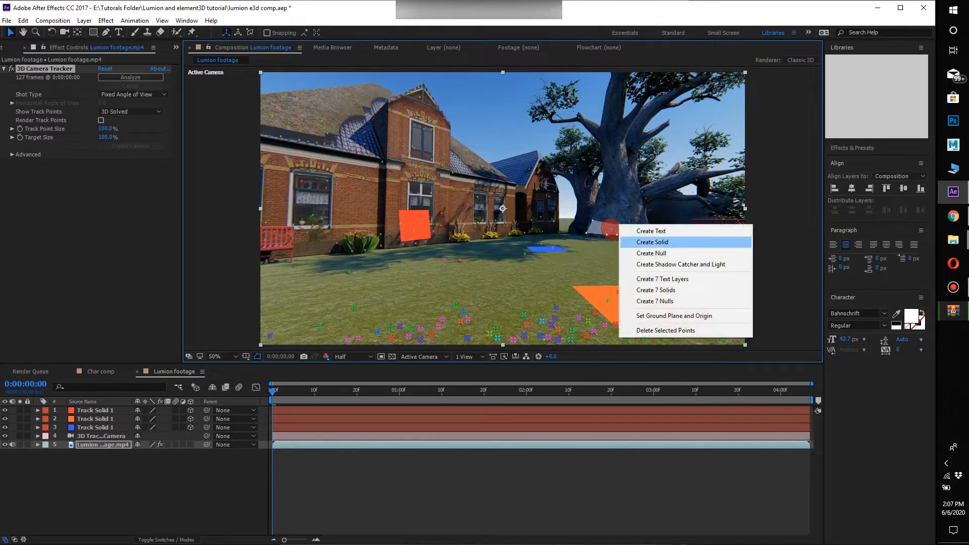
pyautogui.click(652, 242)
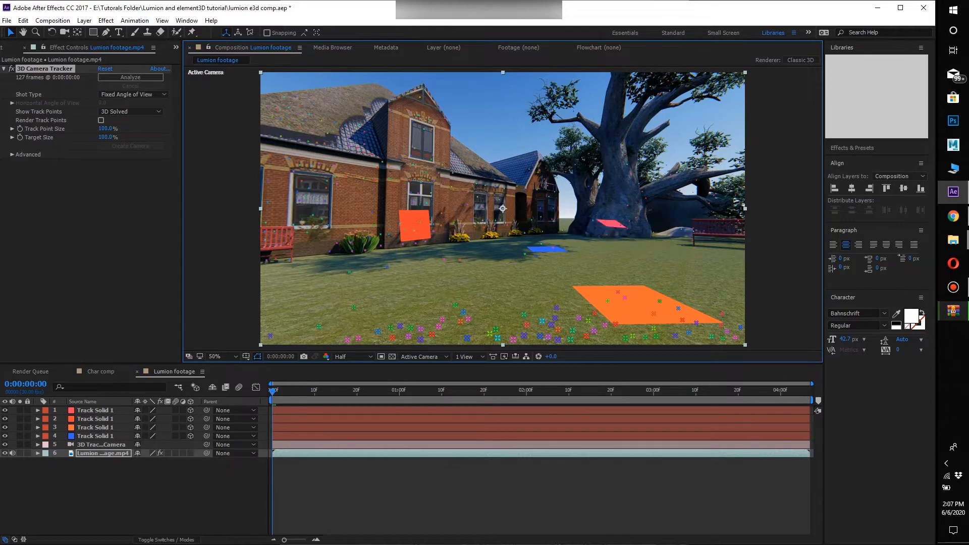
pyautogui.press('F2')
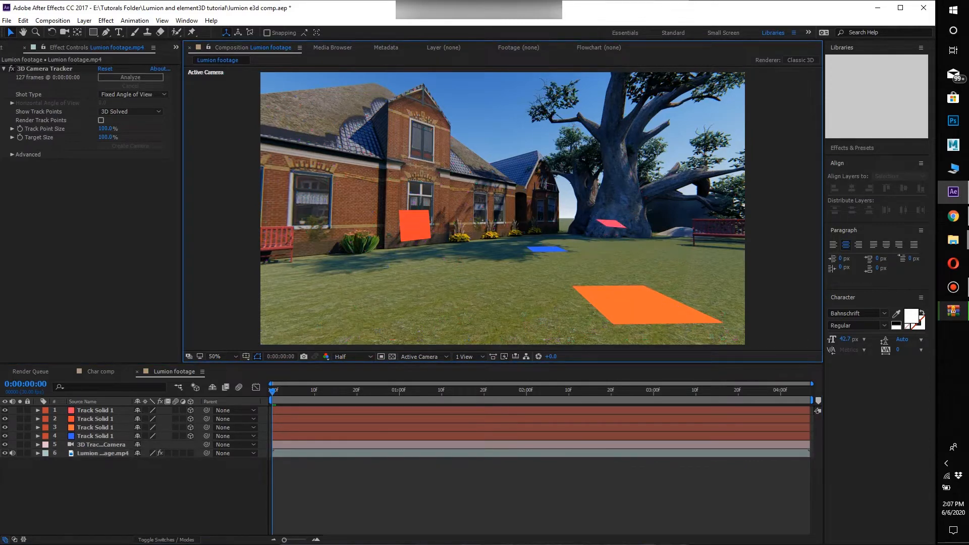
# Step: Play and scrub the shot to check how the solids stick to the footage, and return to the first frame
pyautogui.press('space')
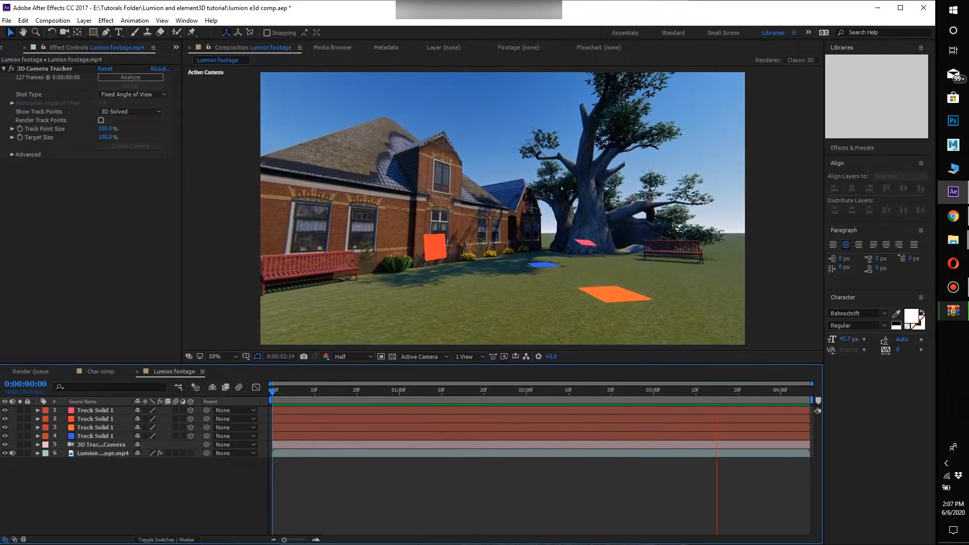
pyautogui.press('space')
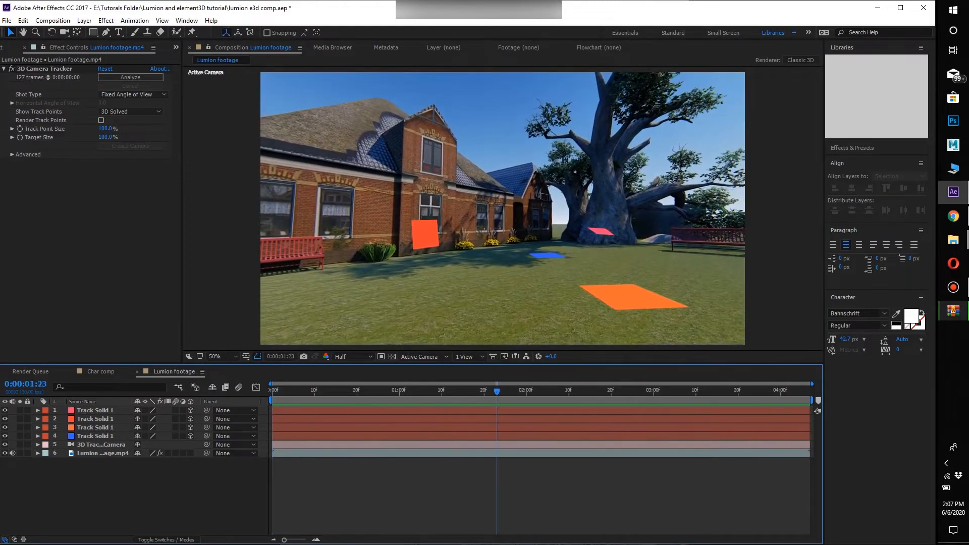
pyautogui.moveTo(496, 391); pyautogui.dragTo(590, 391)
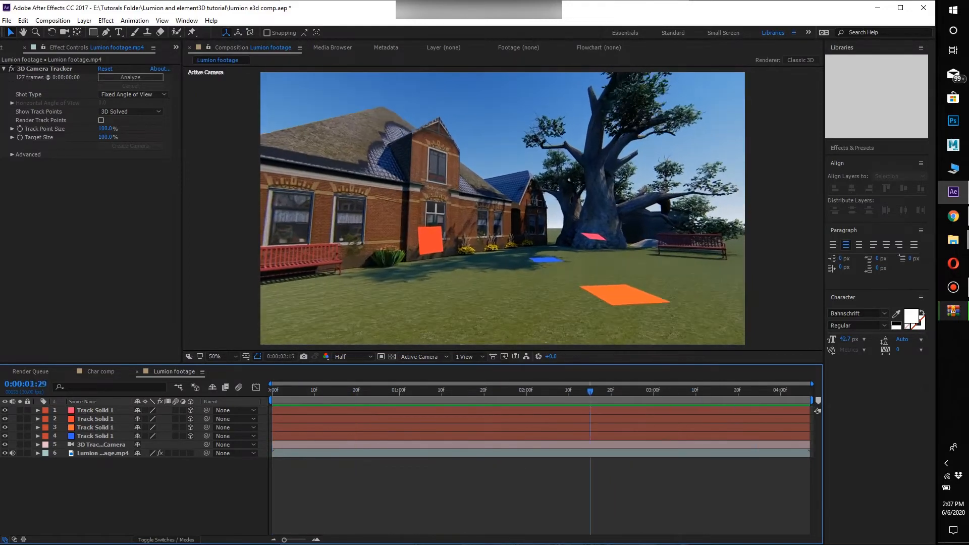
pyautogui.press('Home')
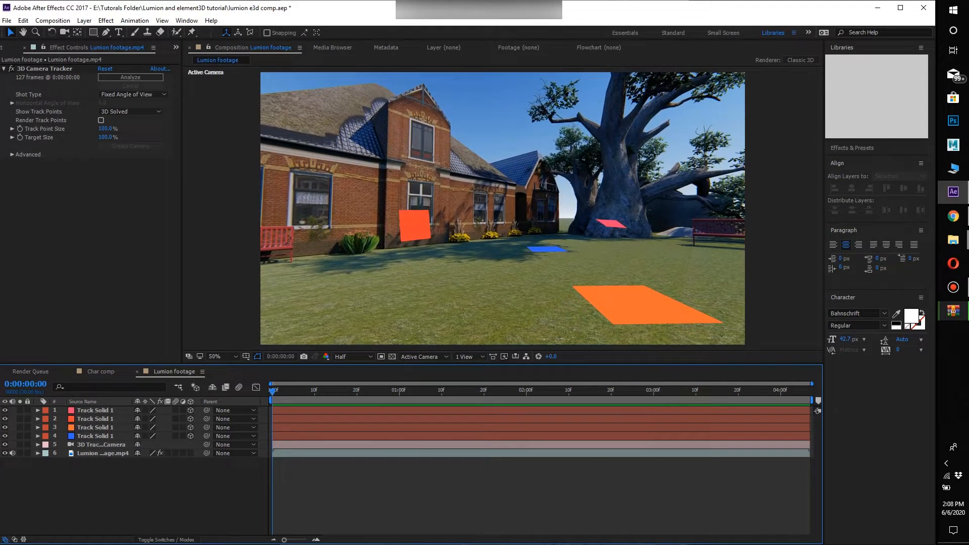
# Step: Rename the blue track solid on the grass as "Main guide layer" and move it to the top of the layer stack
pyautogui.click(95, 436)
pyautogui.press('Return')
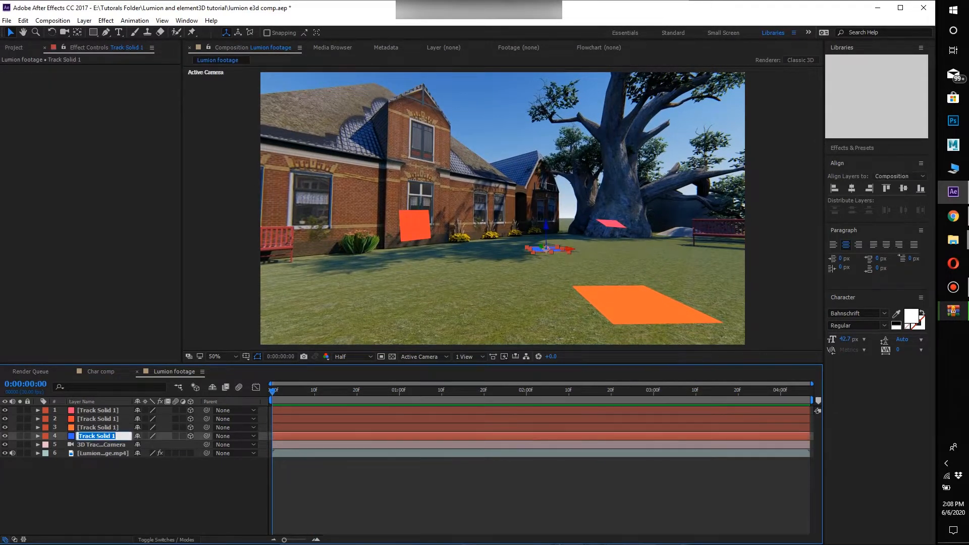
pyautogui.write('Main guide layer')
pyautogui.press('Return')
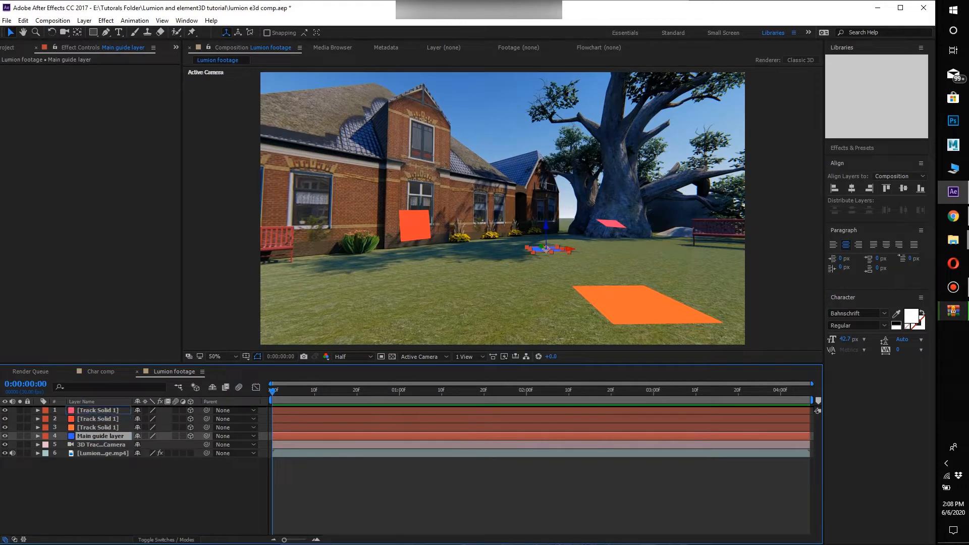
pyautogui.hotkey('ctrl', 'shift', ']')
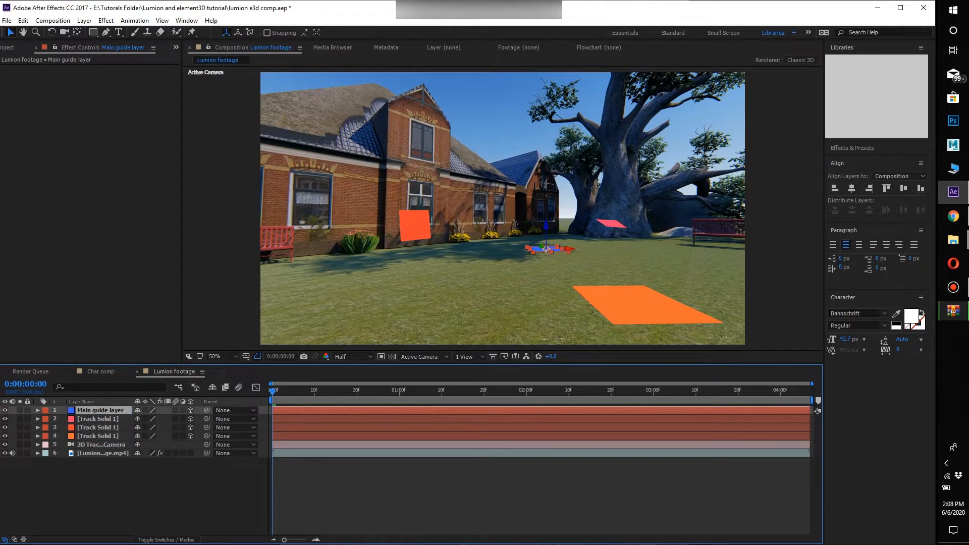
# Step: Parent the three remaining track solids and the 3D tracker camera to the Main guide layer
pyautogui.click(98, 418)
pyautogui.keyDown('shift'); pyautogui.click(101, 444); pyautogui.keyUp('shift')
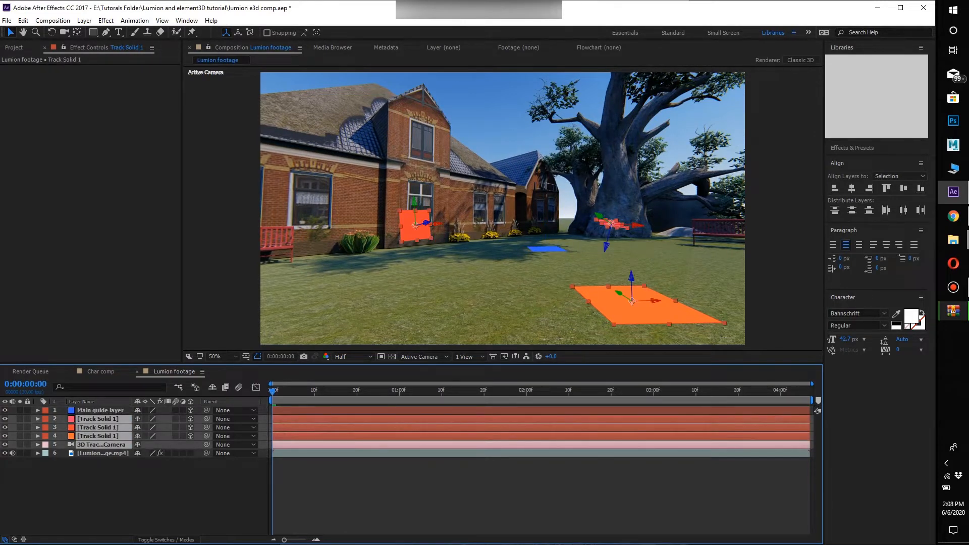
pyautogui.moveTo(207, 444); pyautogui.dragTo(95, 410)
pyautogui.click(100, 410)
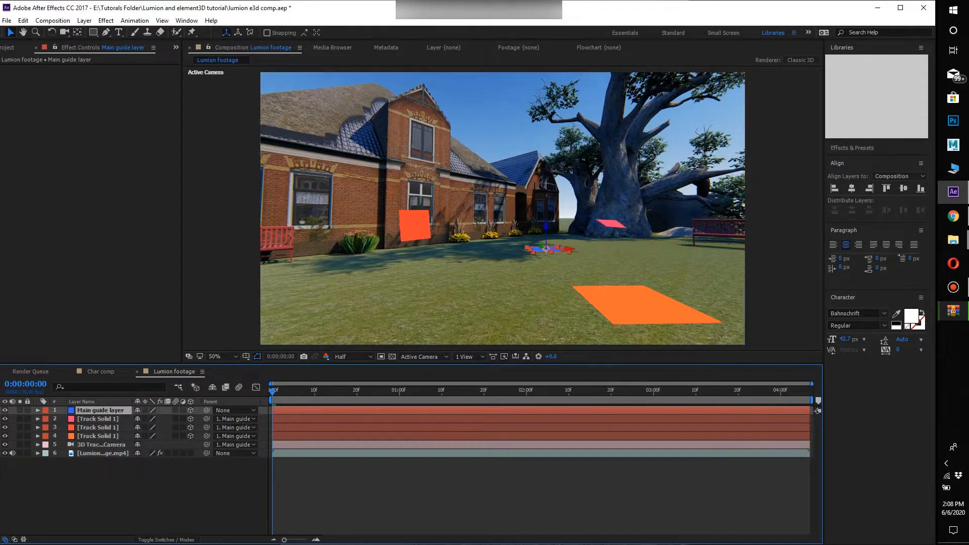
# Step: Set the Main guide layer's position to 960, 540, 0
pyautogui.click(38, 411)
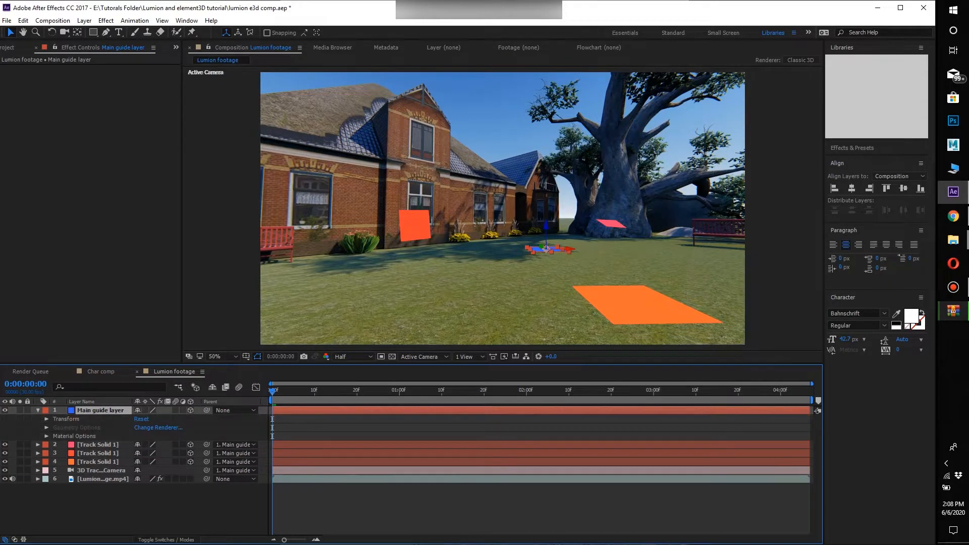
pyautogui.click(46, 419)
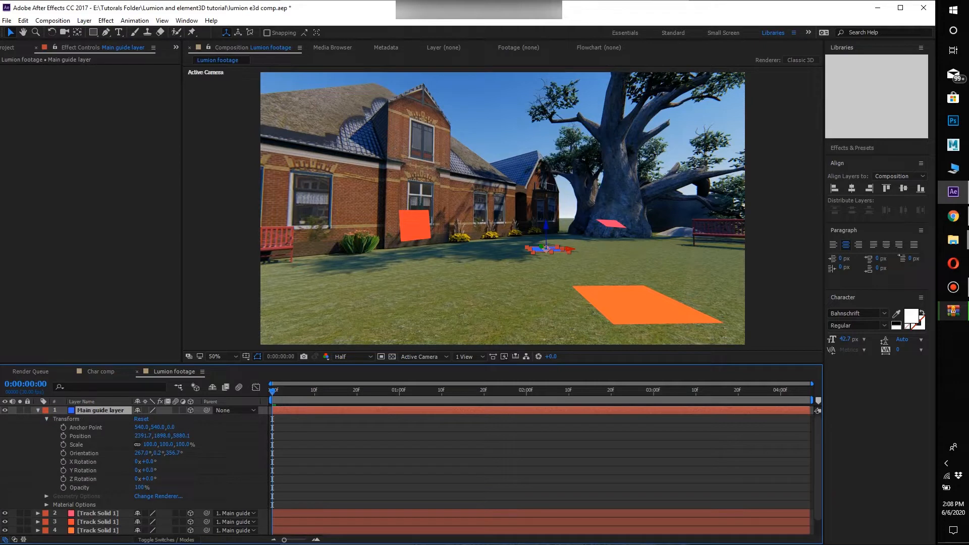
pyautogui.click(181, 435)
pyautogui.press('Return')
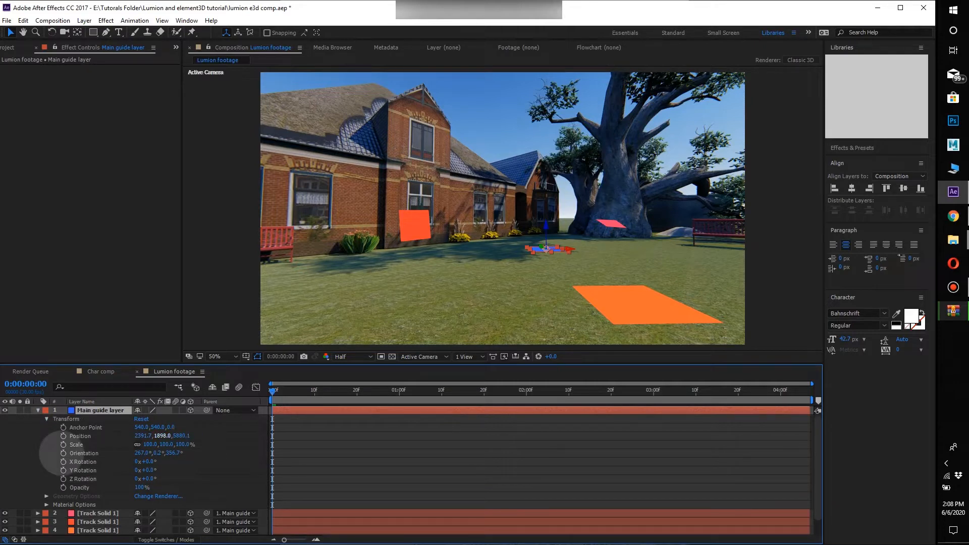
pyautogui.click(181, 436)
pyautogui.write('0')
pyautogui.click(162, 436)
pyautogui.write('0,')
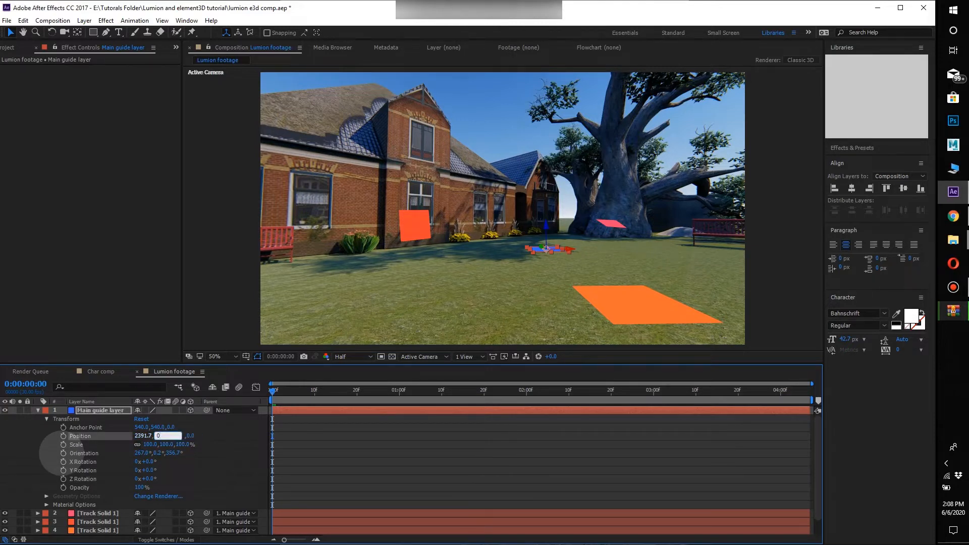
pyautogui.write('540')
pyautogui.click(143, 436)
pyautogui.write('960')
pyautogui.press('Return')
# Step: Set the Main guide layer's orientation to 270°, 0°, 0° and collapse its properties
pyautogui.click(174, 452)
pyautogui.write('0')
pyautogui.click(157, 452)
pyautogui.write('0')
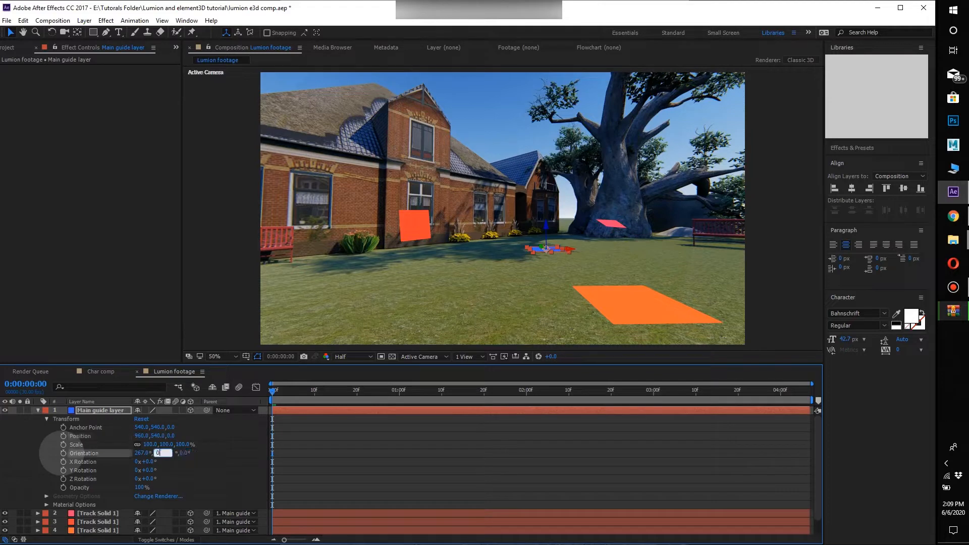
pyautogui.click(138, 452)
pyautogui.write('270')
pyautogui.press('Return')
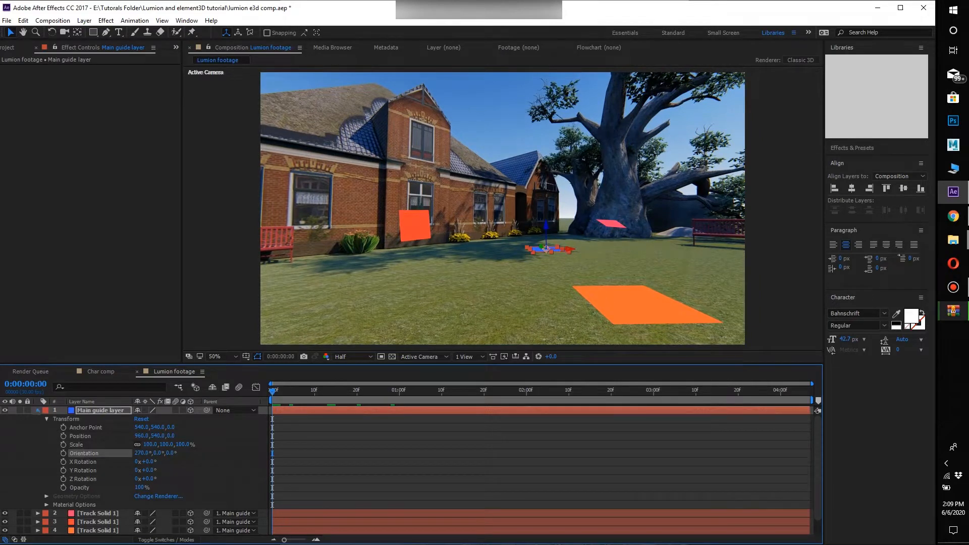
pyautogui.click(37, 410)
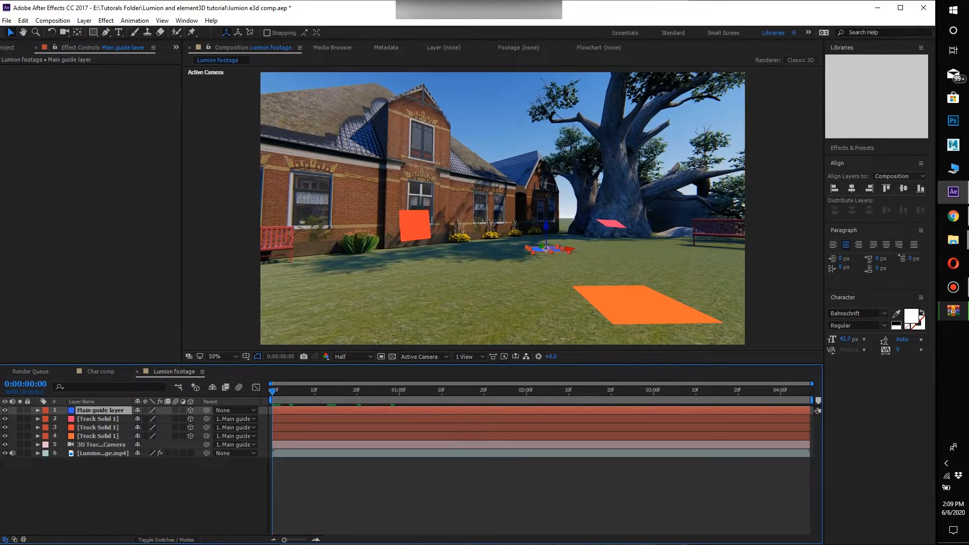
# Step: Create a white 1920 × 1080 px solid named "element"
pyautogui.rightClick(218, 207)
pyautogui.moveTo(252, 214)
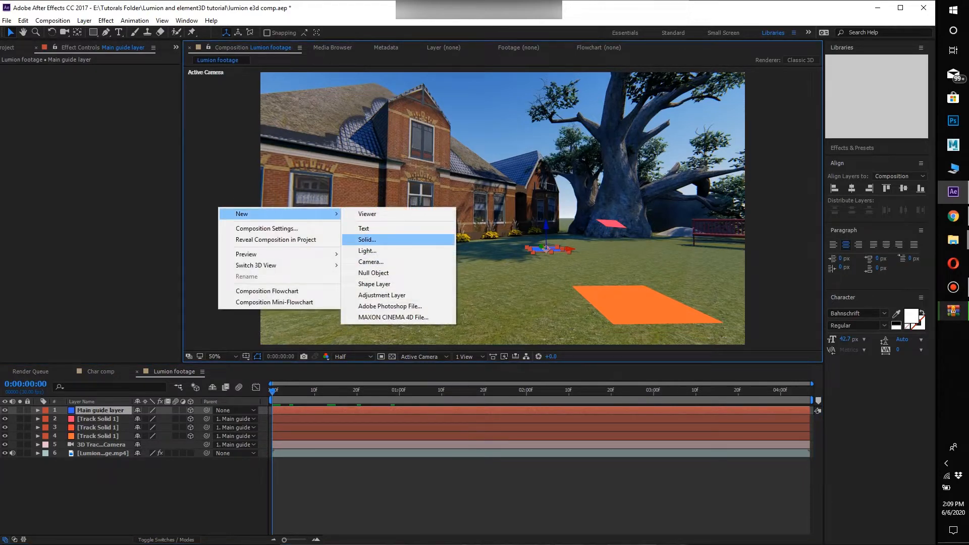
pyautogui.click(367, 239)
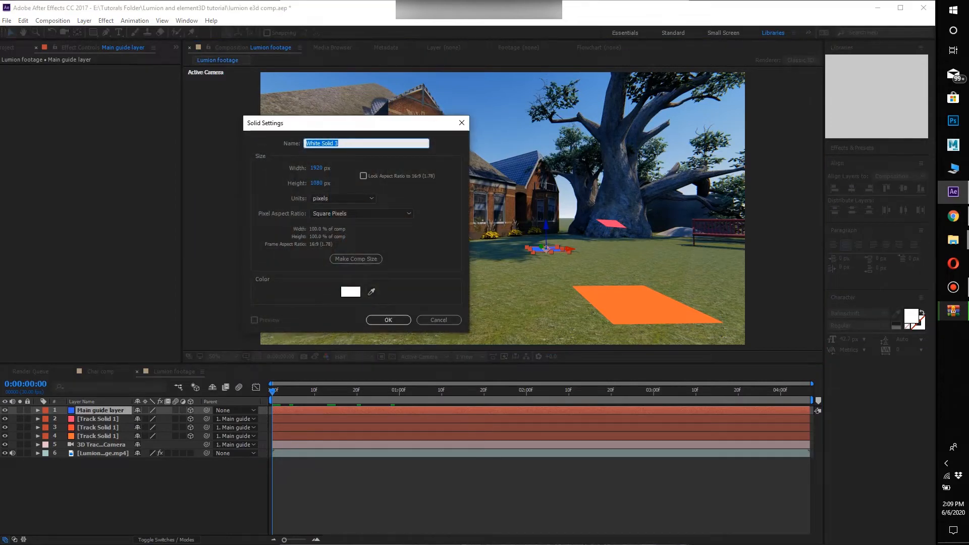
pyautogui.write('element')
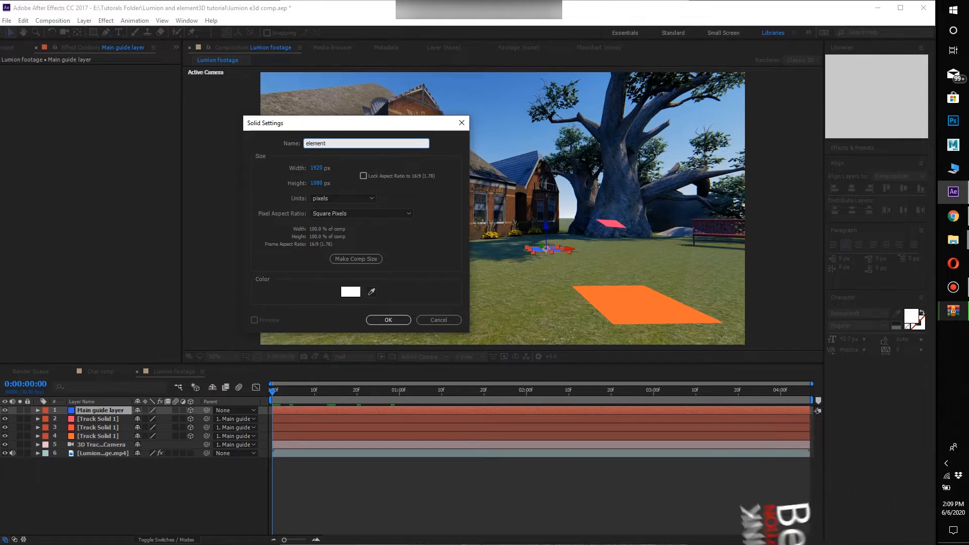
pyautogui.press('Return')
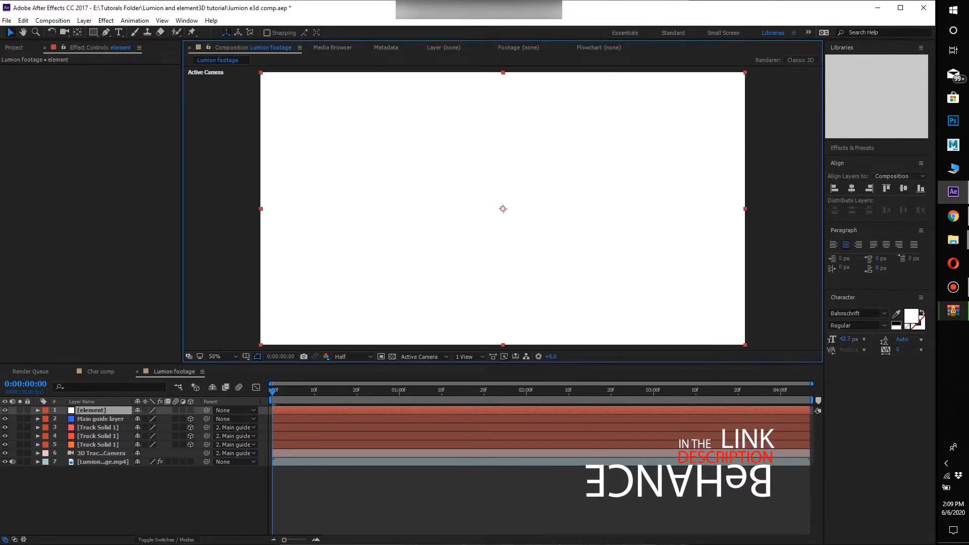
# Step: Make the element solid a 3D layer and play the shot to check how it follows the camera track
pyautogui.click(190, 410)
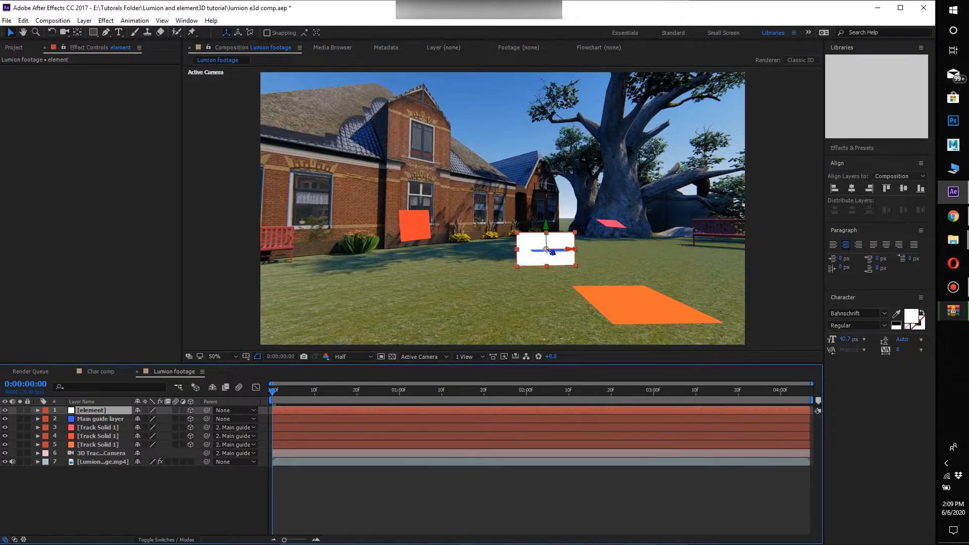
pyautogui.press('space')
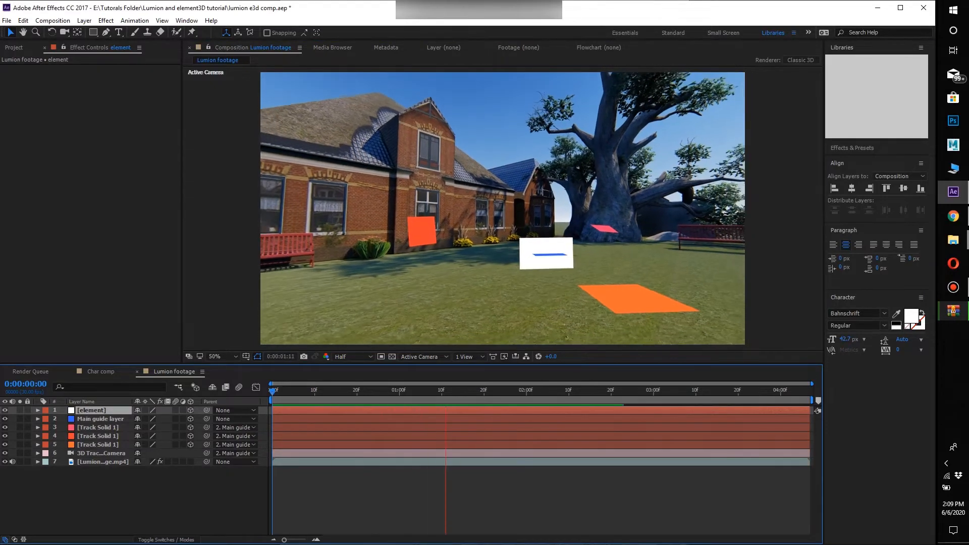
pyautogui.press('space')
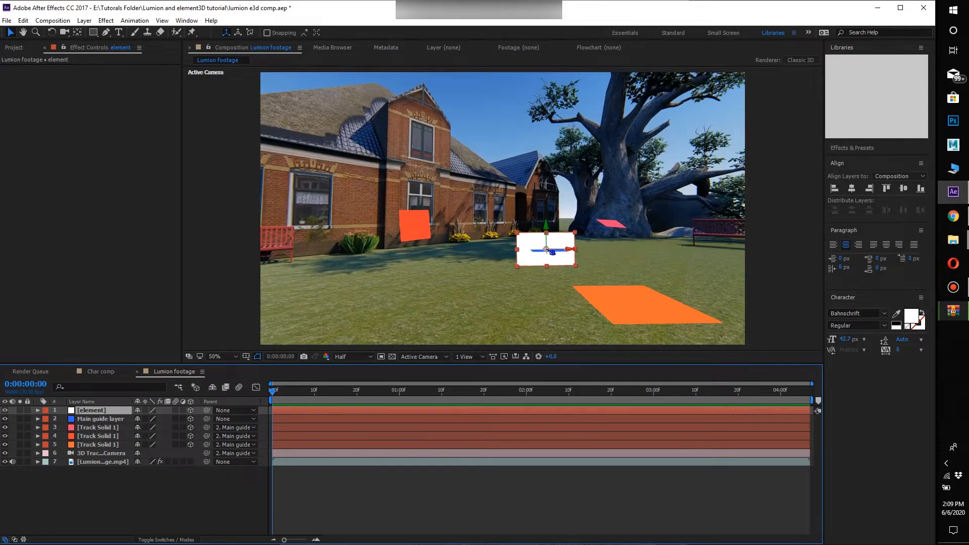
pyautogui.press('space')
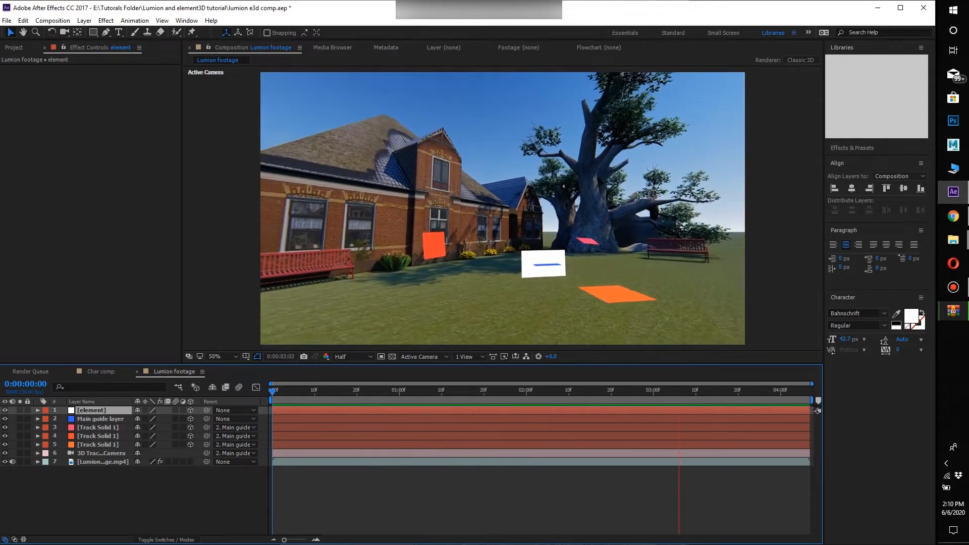
pyautogui.press('space')
pyautogui.moveTo(284, 392); pyautogui.dragTo(276, 391)
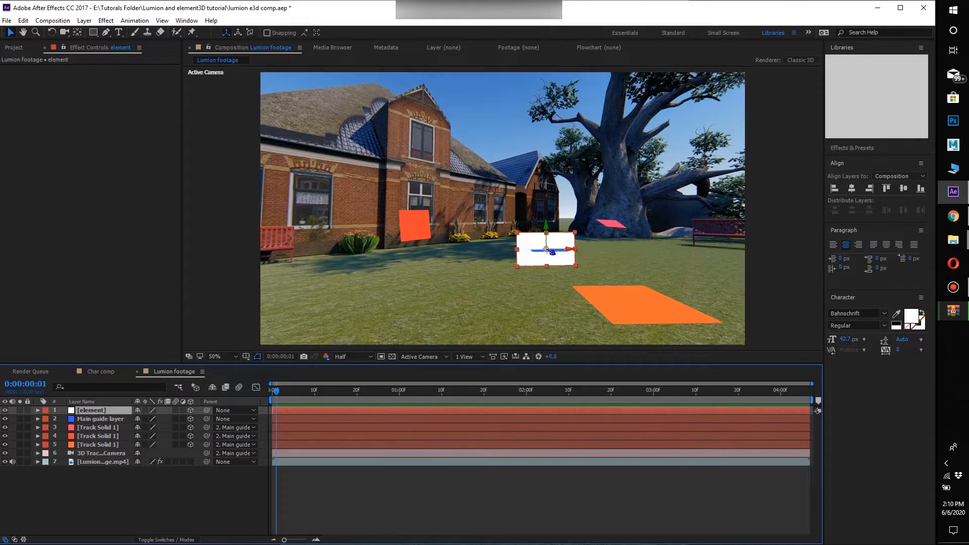
# Step: Scale the Main guide layer to 11% on all axes and collapse its properties
pyautogui.click(549, 250)
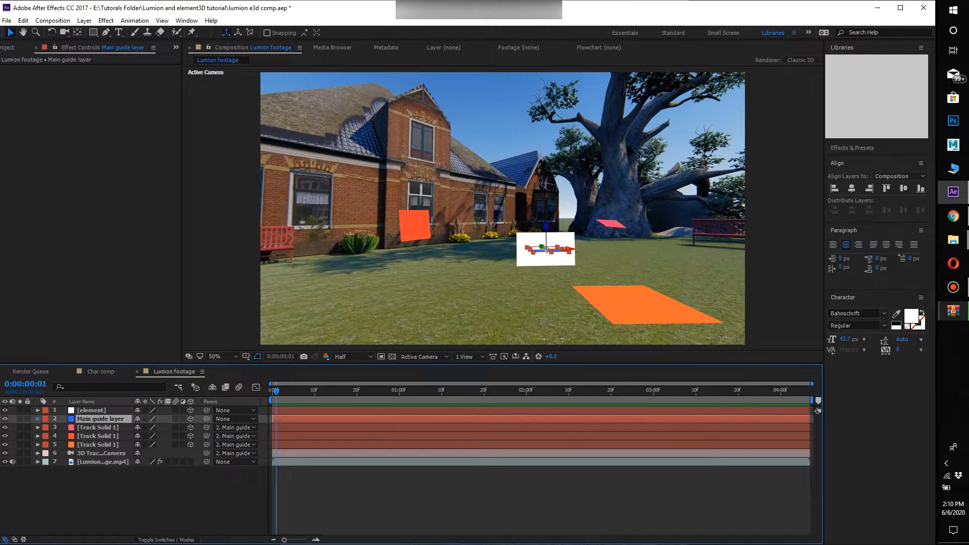
pyautogui.click(38, 419)
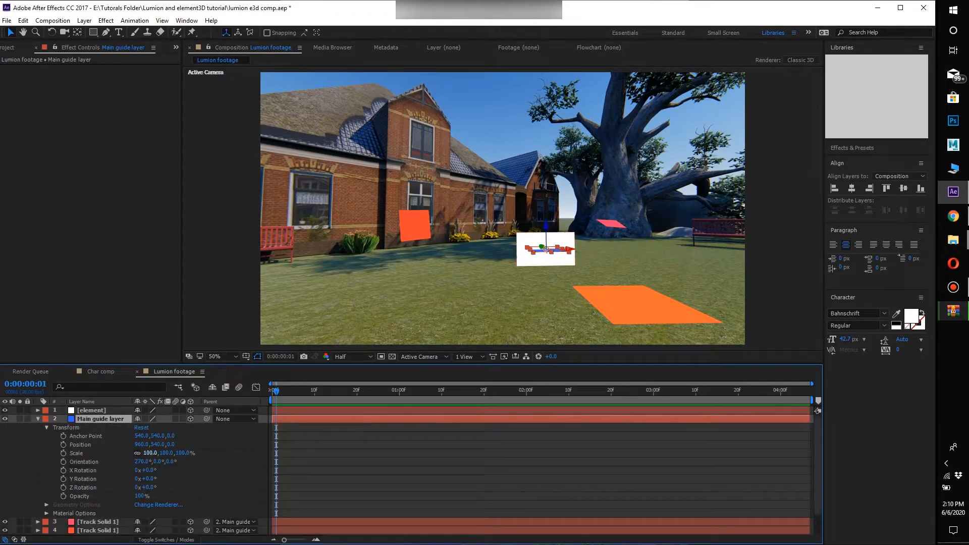
pyautogui.moveTo(151, 453); pyautogui.dragTo(106, 453)
pyautogui.press('space')
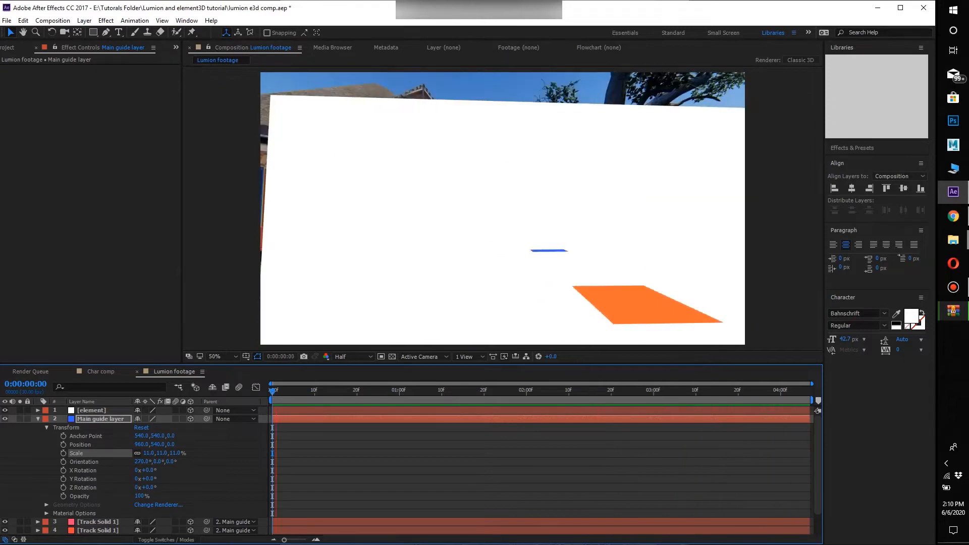
pyautogui.press('space')
pyautogui.press('u')
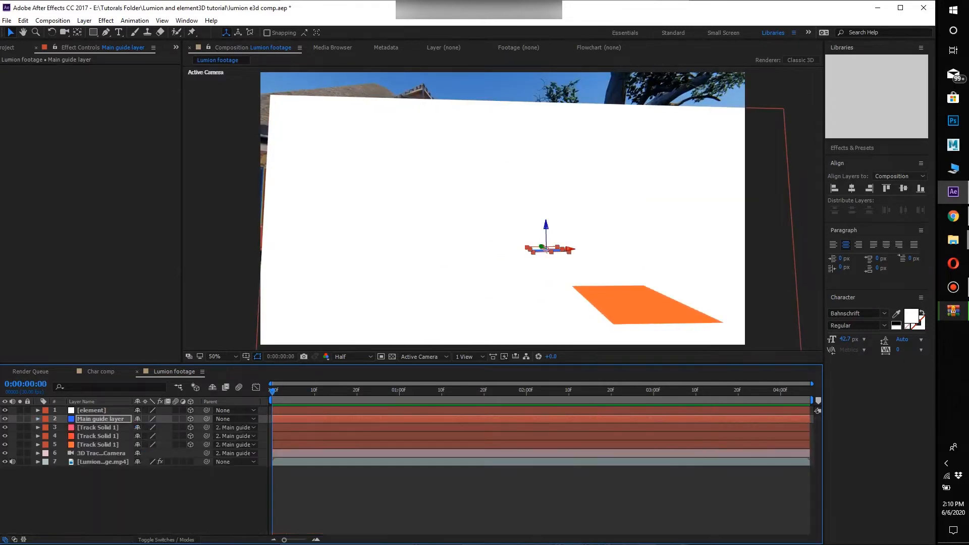
# Step: Set the parent of the three track solids and the 3D tracker camera to None, and deselect all layers
pyautogui.click(91, 410)
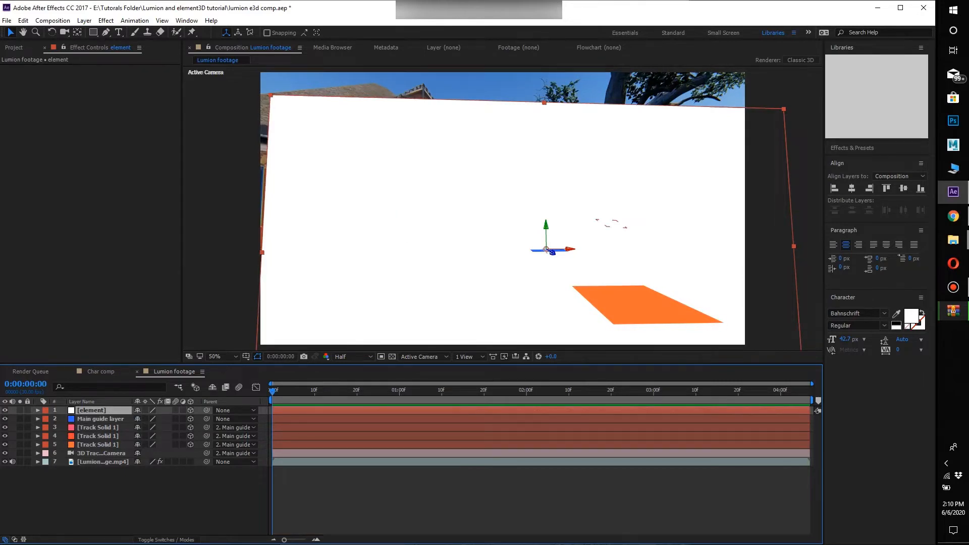
pyautogui.click(98, 427)
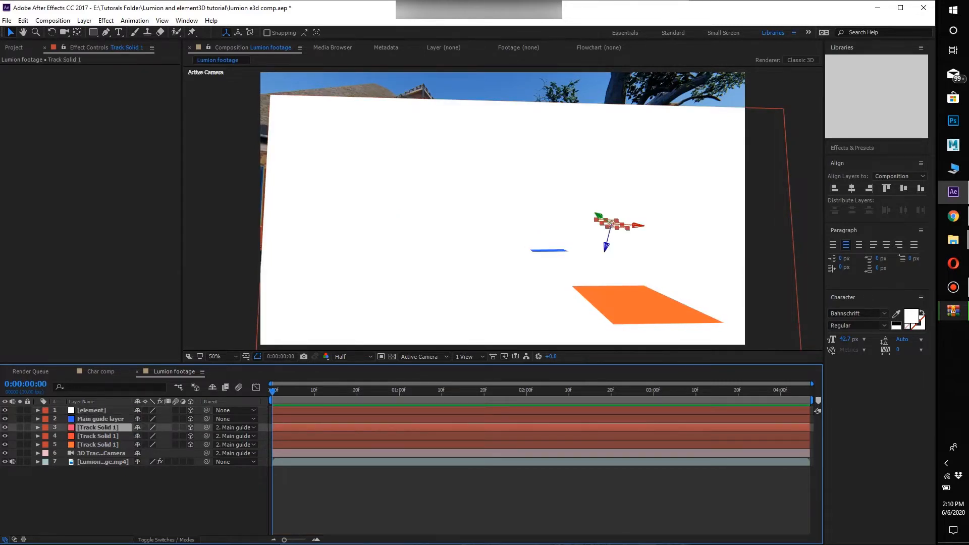
pyautogui.keyDown('shift'); pyautogui.click(101, 453); pyautogui.keyUp('shift')
pyautogui.click(235, 427)
pyautogui.click(235, 438)
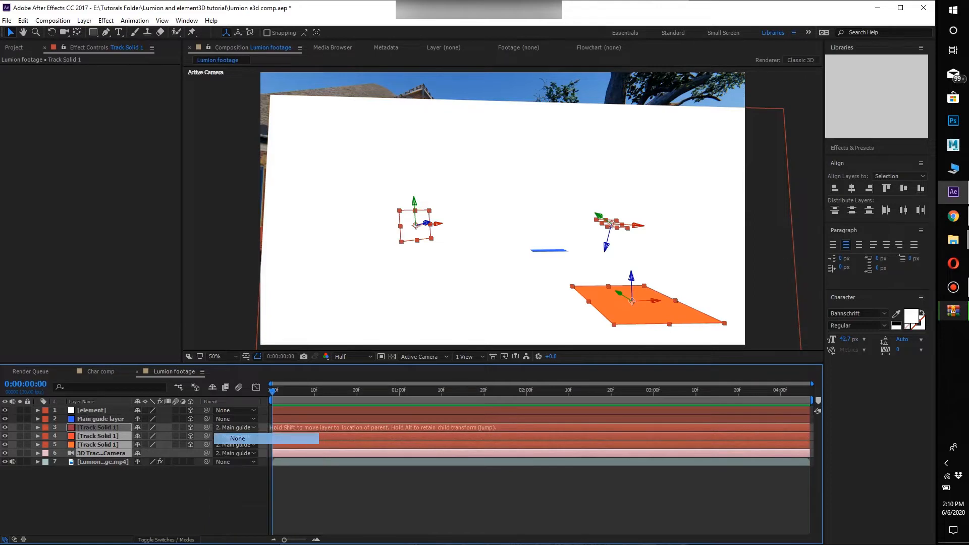
pyautogui.press('F2')
# Step: Turn off 3D for the element solid and apply the Element effect to it
pyautogui.click(91, 410)
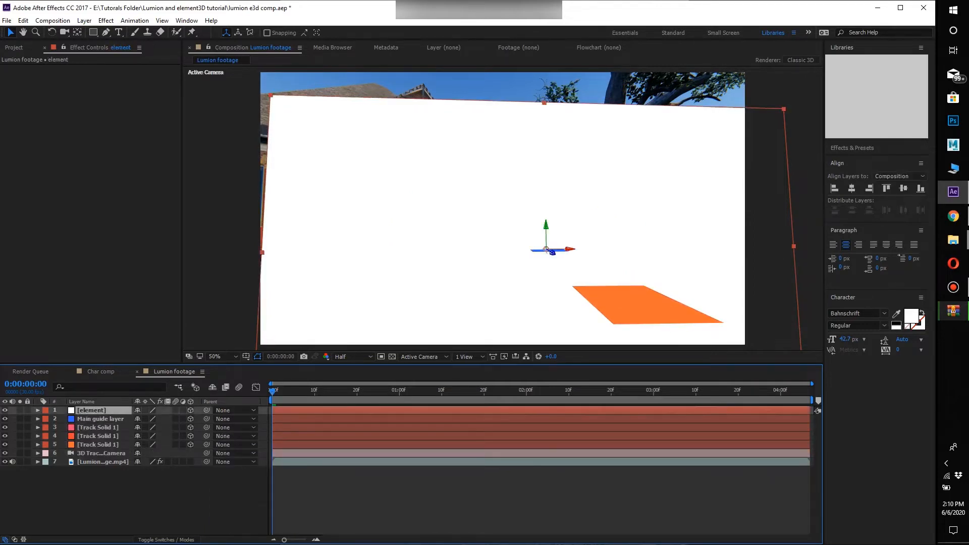
pyautogui.click(190, 410)
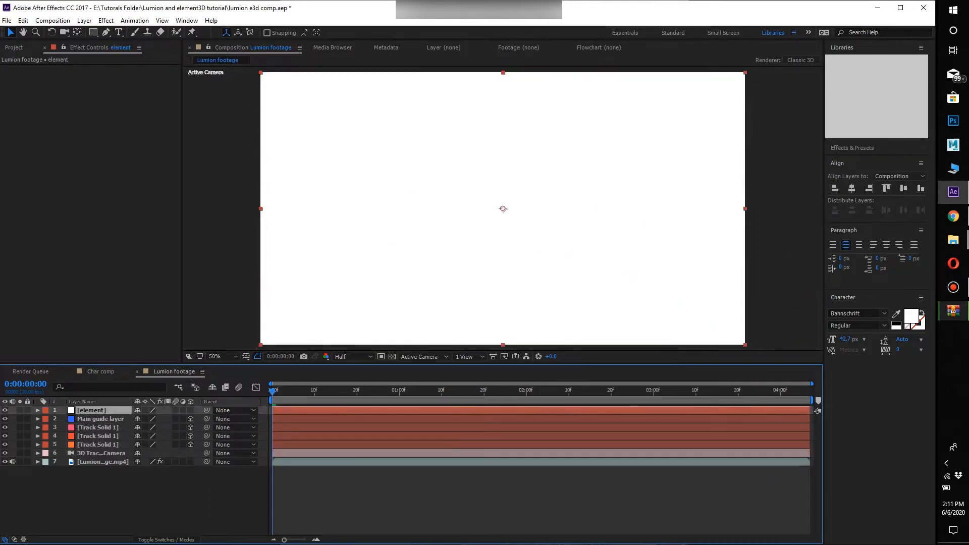
pyautogui.hotkey('ctrl', 'space')
pyautogui.write('element')
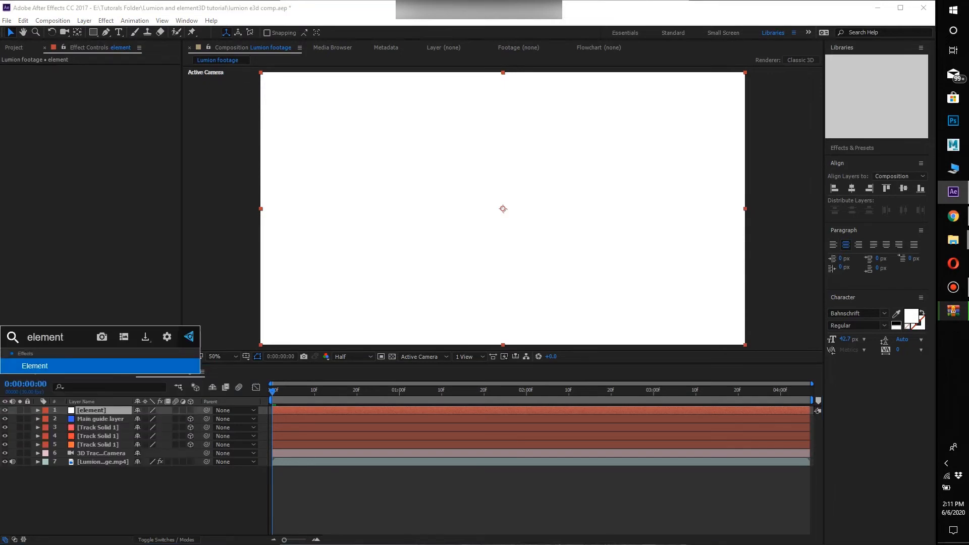
pyautogui.press('Return')
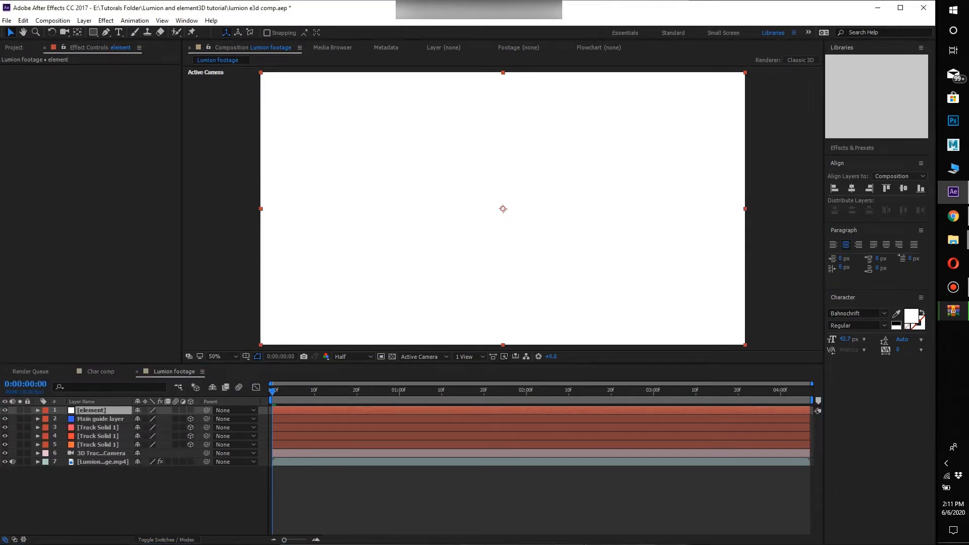
# Step: Play the shot to check the footage and track solids with the Element effect applied, and return near the start
pyautogui.press('space')
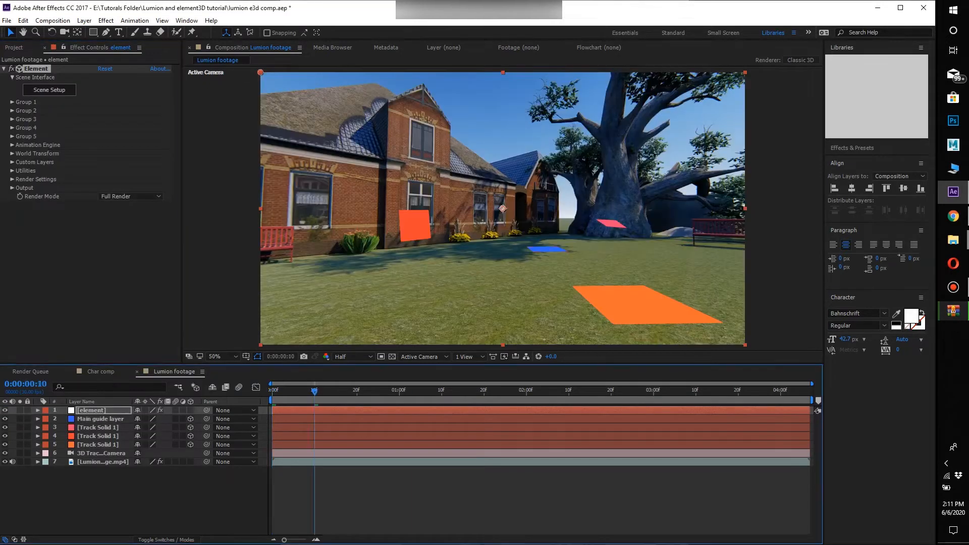
pyautogui.press('space')
pyautogui.press('space')
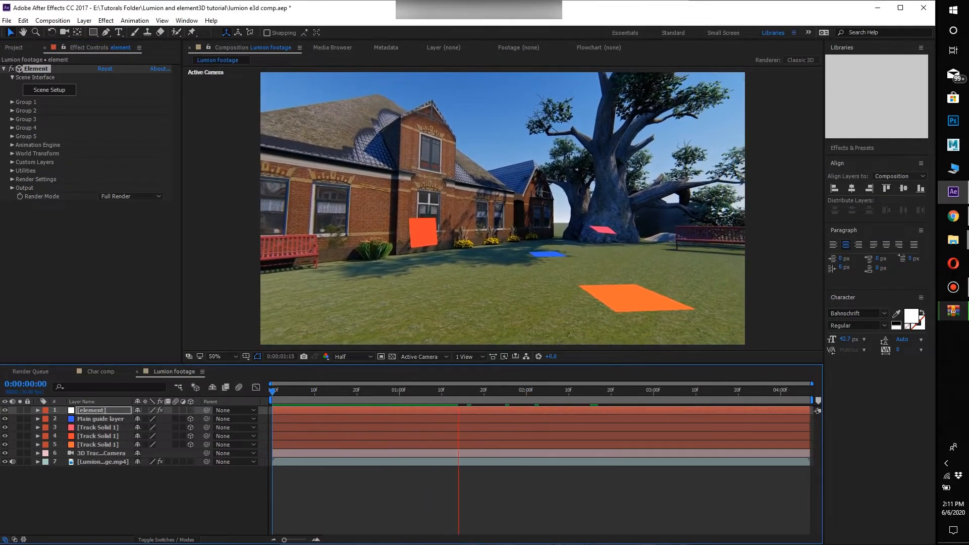
pyautogui.moveTo(275, 391)
pyautogui.mouseDown()
pyautogui.moveTo(310, 391)
pyautogui.moveTo(276, 391)
pyautogui.mouseUp()
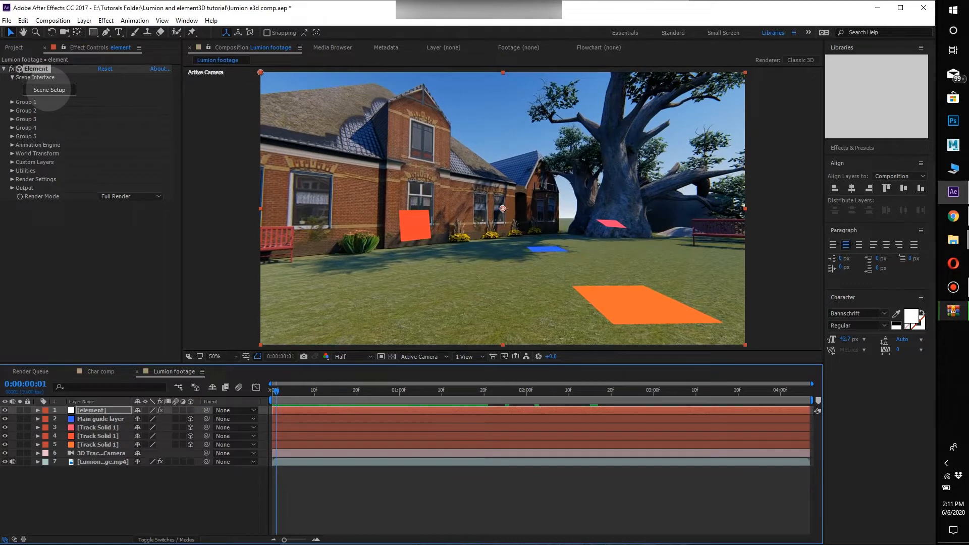
# Step: Import the lady walking OBJ sequence from the lady walk folder into Element's Scene Setup, keeping the default sequence import preferences
pyautogui.click(49, 89)
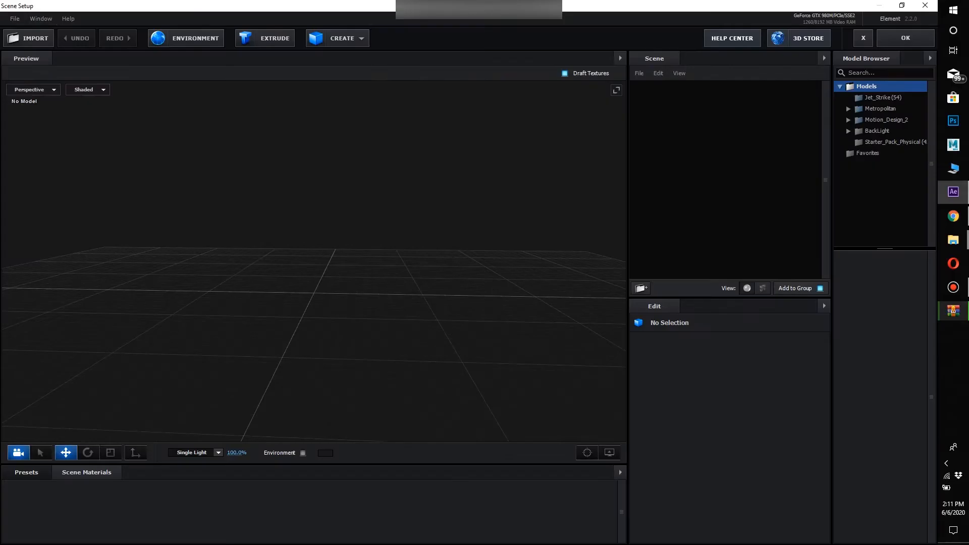
pyautogui.click(15, 18)
pyautogui.moveTo(32, 32)
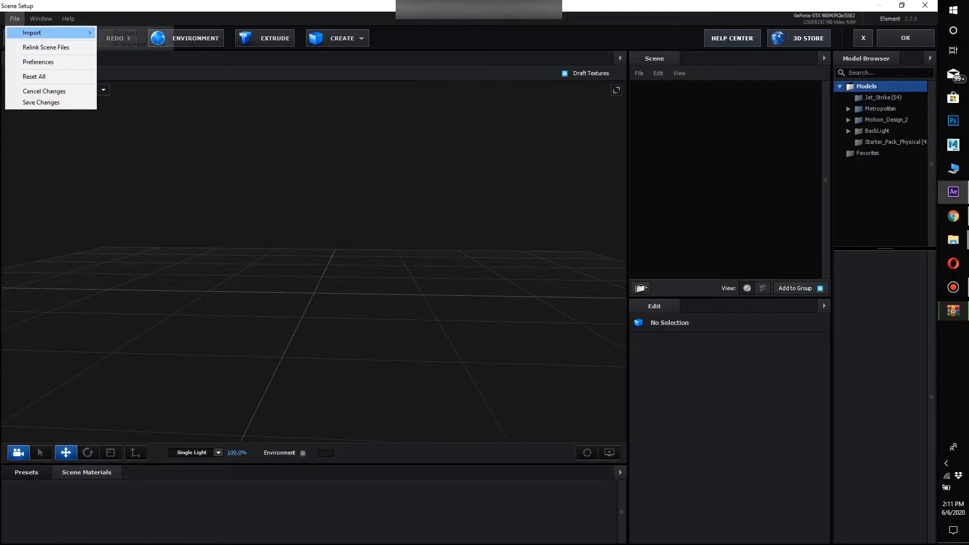
pyautogui.click(129, 44)
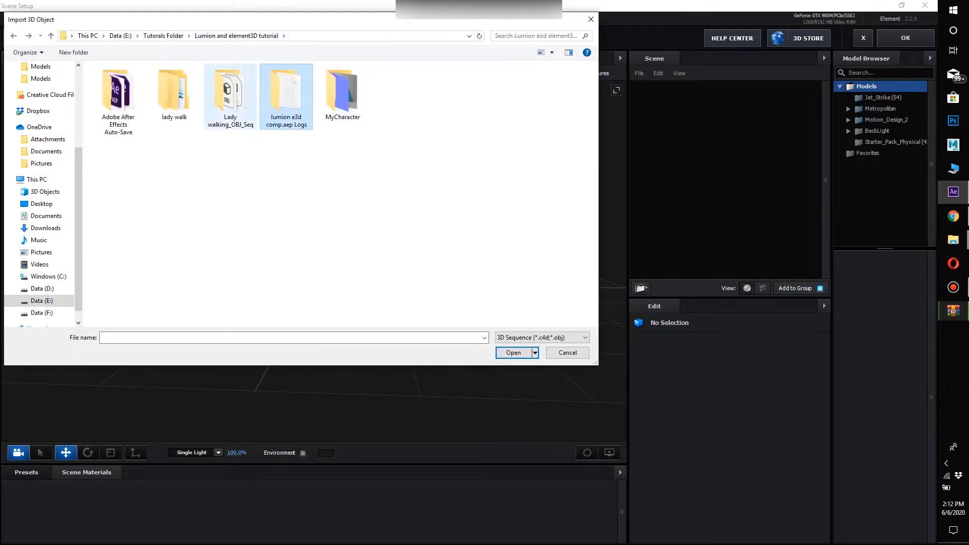
pyautogui.doubleClick(174, 90)
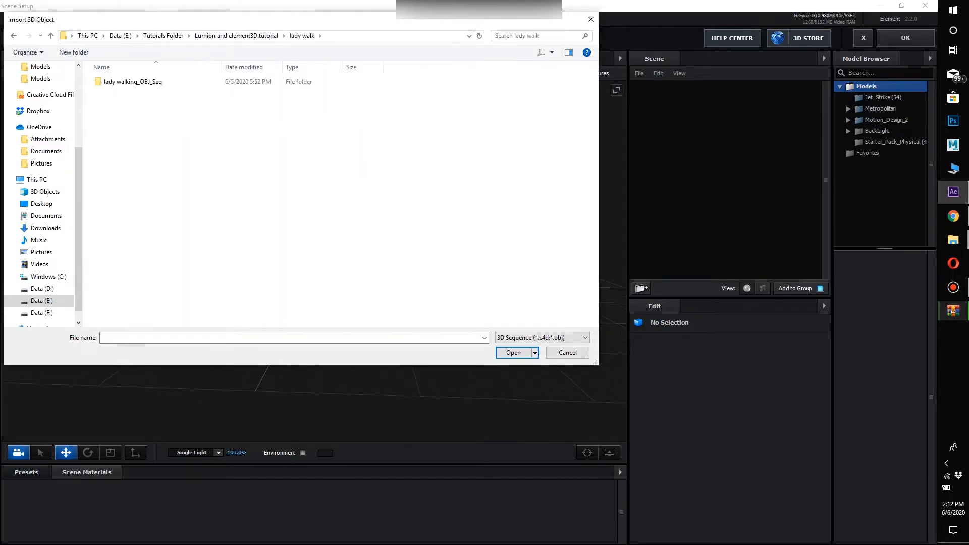
pyautogui.doubleClick(133, 81)
pyautogui.click(121, 95)
pyautogui.click(513, 352)
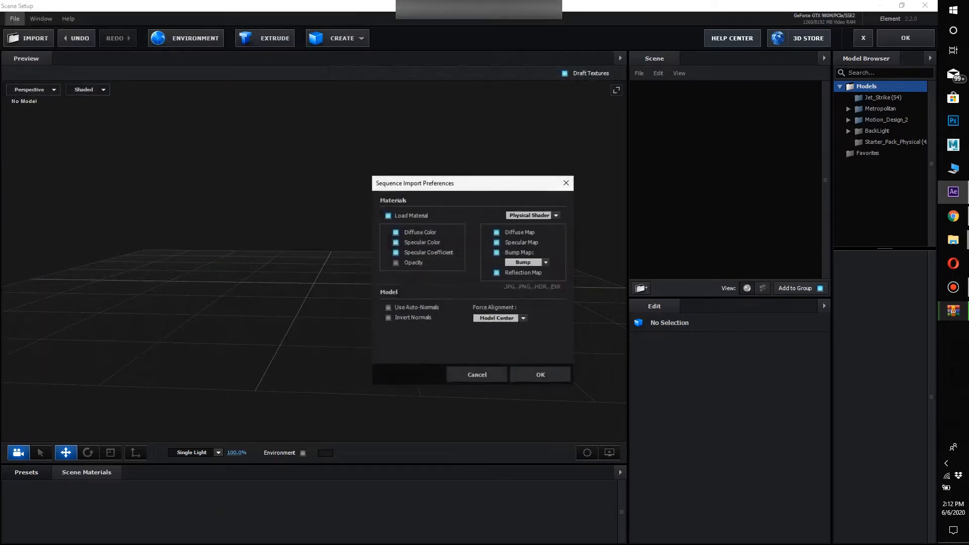
pyautogui.click(541, 375)
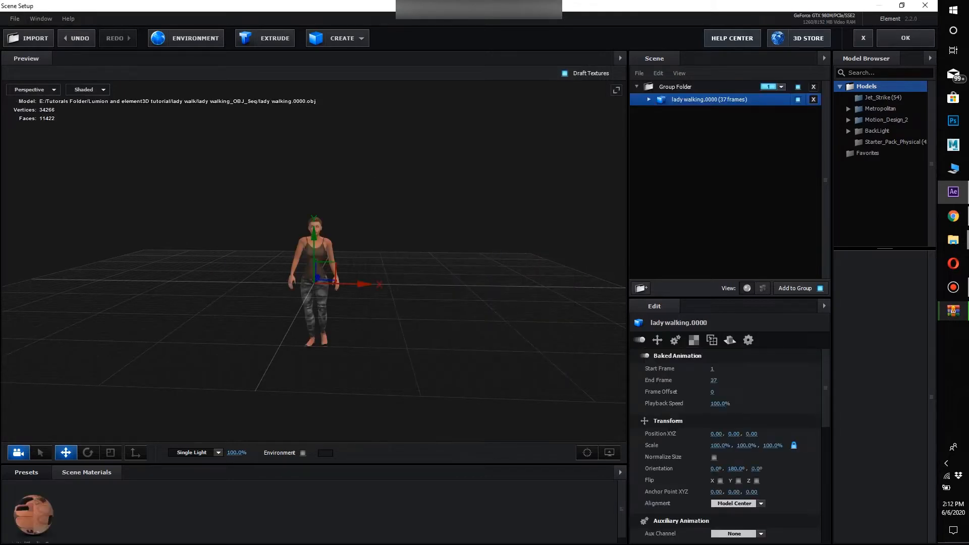
# Step: Inspect the walking character's model settings and its 3D preview, and apply the scene to the composition
pyautogui.scroll(-10, 727, 444)
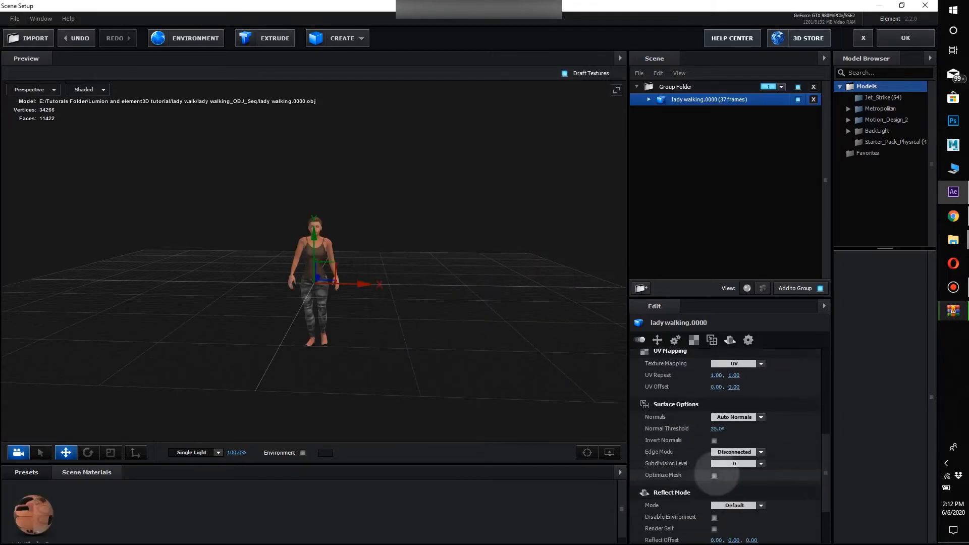
pyautogui.moveTo(383, 283); pyautogui.dragTo(313, 287)
pyautogui.scroll(4, 314, 272)
pyautogui.moveTo(384, 283); pyautogui.dragTo(61, 323)
pyautogui.moveTo(313, 283); pyautogui.dragTo(222, 217)
pyautogui.moveTo(348, 251); pyautogui.dragTo(434, 283)
pyautogui.click(905, 38)
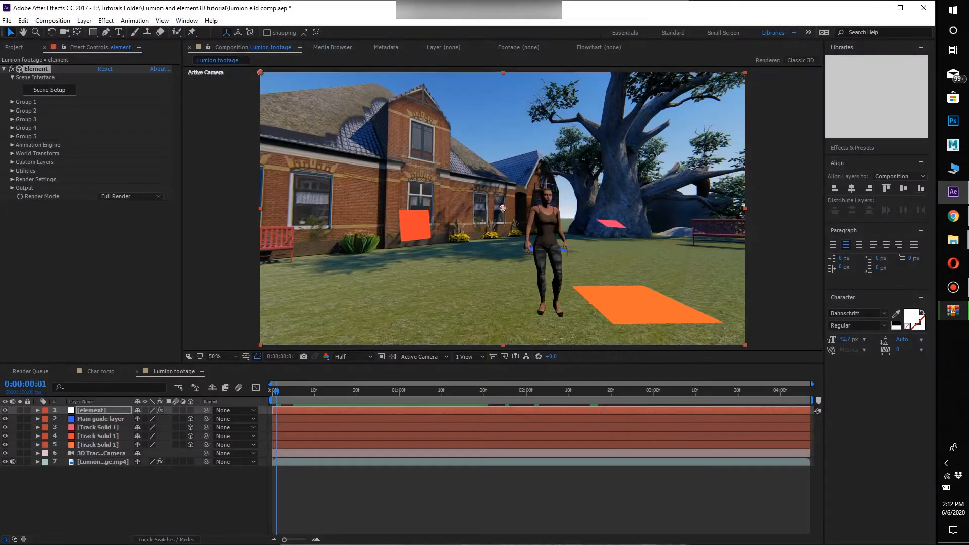
# Step: Set the system speaker volume to 100 and dismiss the volume control
pyautogui.click(947, 463)
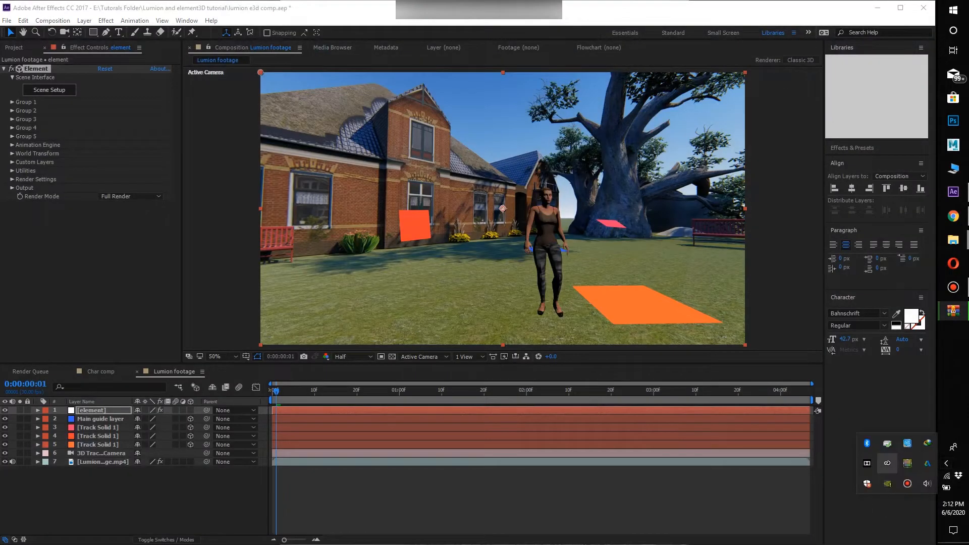
pyautogui.click(926, 483)
pyautogui.moveTo(828, 530); pyautogui.dragTo(901, 530)
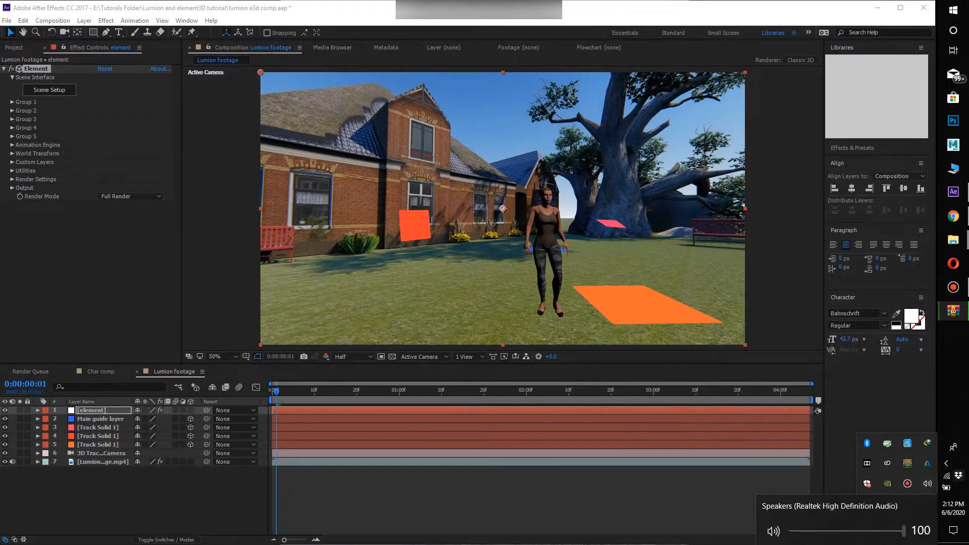
pyautogui.press('Escape')
# Step: Play the shot from the first frame to check the character's walk animation against the footage
pyautogui.click(261, 401)
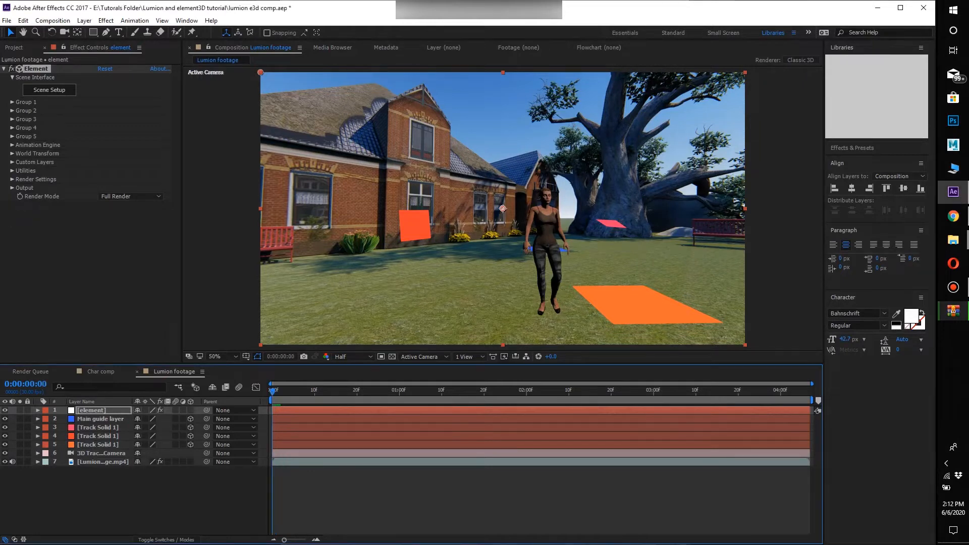
pyautogui.press('space')
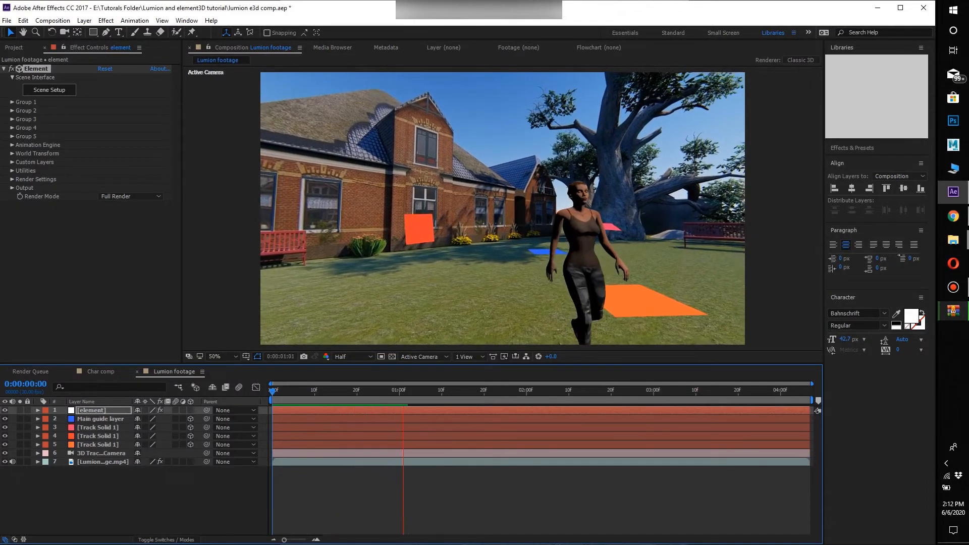
pyautogui.press('space')
pyautogui.press('Home')
pyautogui.press('space')
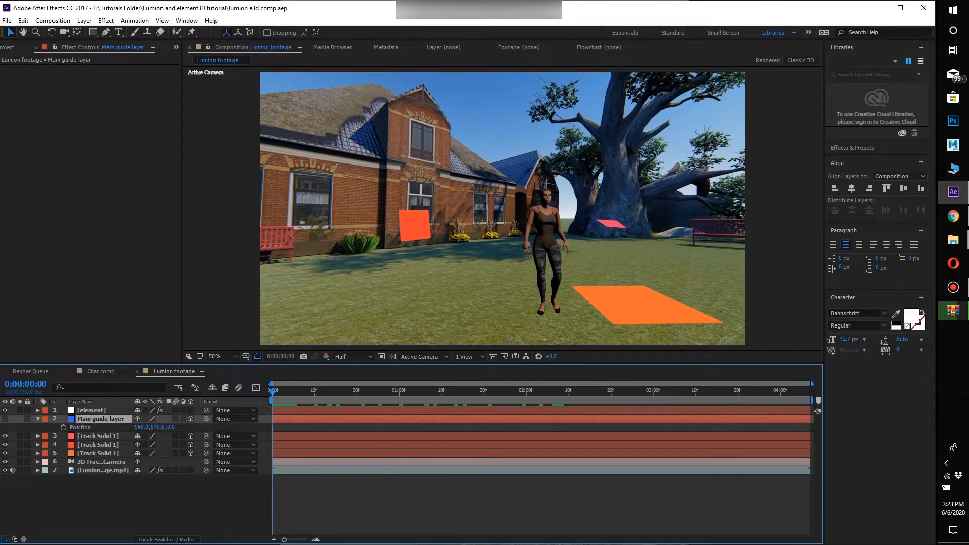
# Step: Parent the three track solids and the 3D tracker camera to the Main guide layer
pyautogui.click(101, 461)
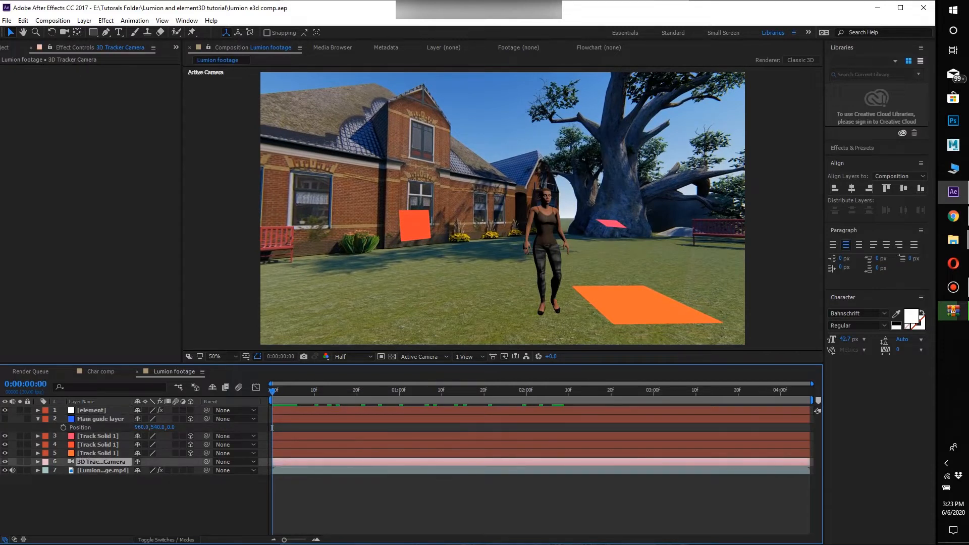
pyautogui.keyDown('shift'); pyautogui.click(98, 435); pyautogui.keyUp('shift')
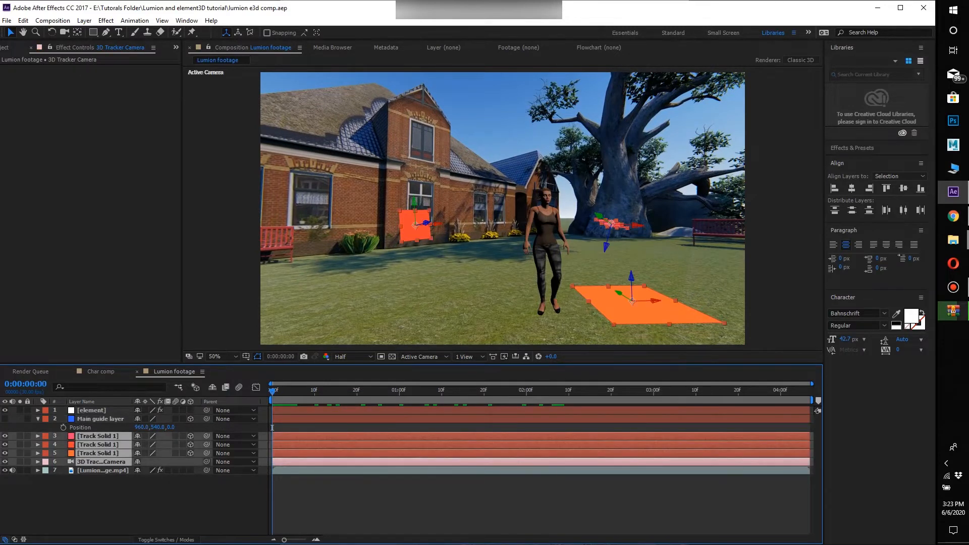
pyautogui.click(235, 461)
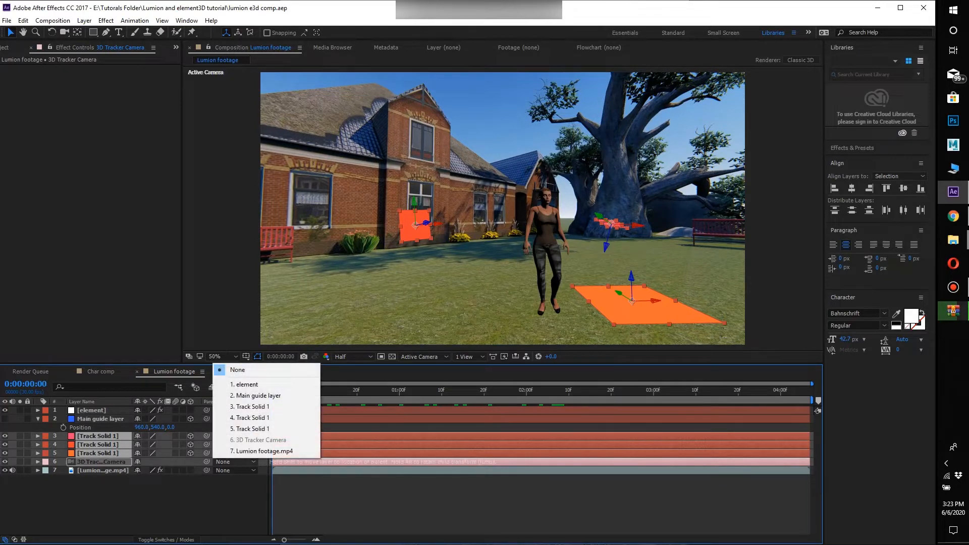
pyautogui.press('Escape')
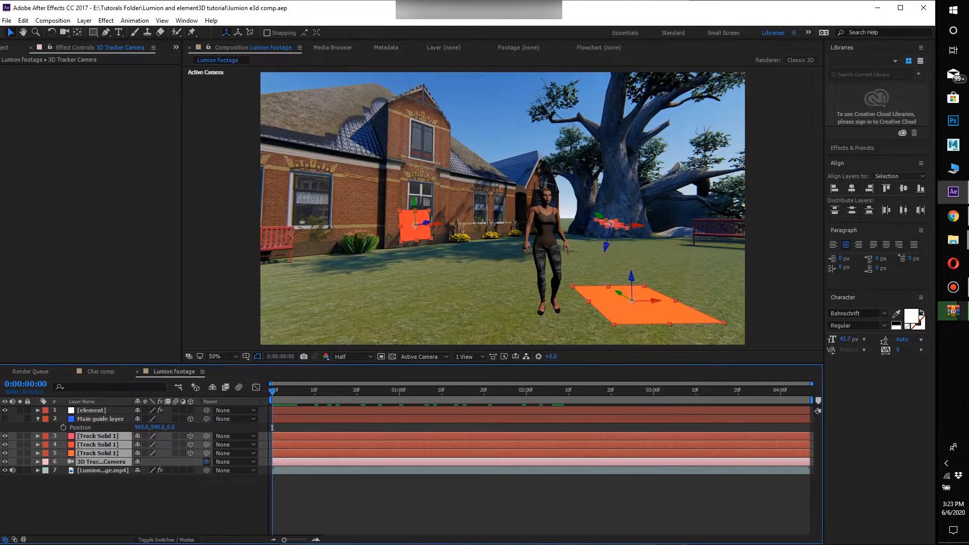
pyautogui.moveTo(206, 461); pyautogui.dragTo(109, 418)
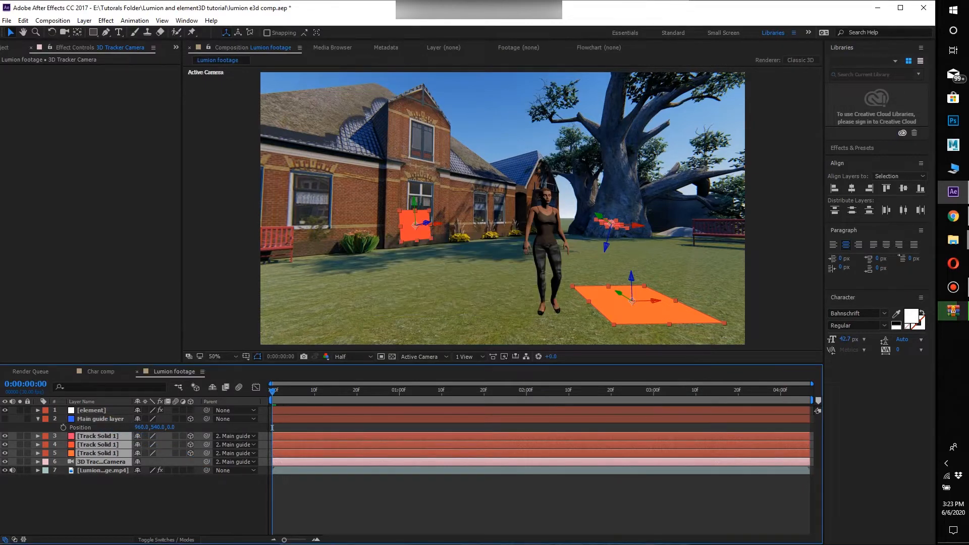
# Step: Move the Main guide layer to position 1073, 540, -1171 so the character stands farther back on the lawn near the house
pyautogui.click(100, 418)
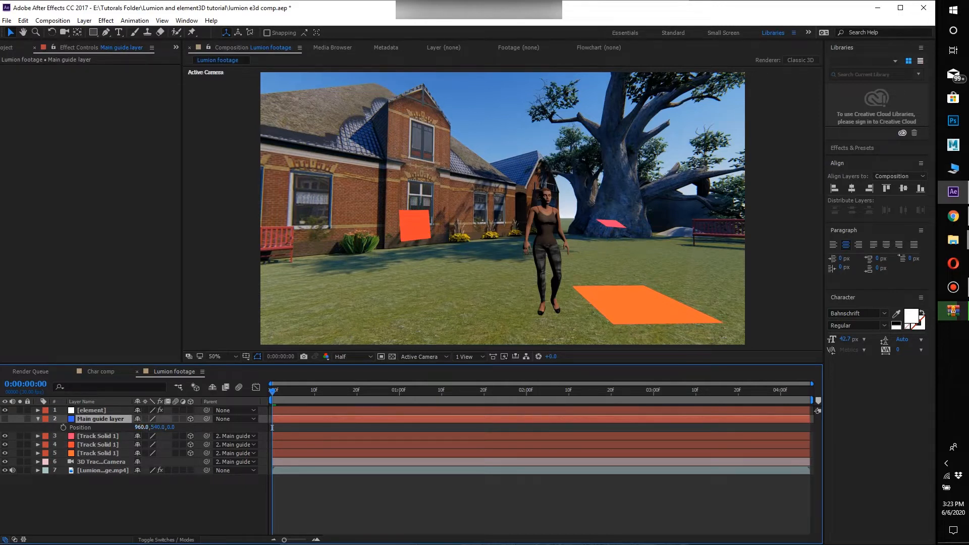
pyautogui.moveTo(141, 426); pyautogui.dragTo(272, 427)
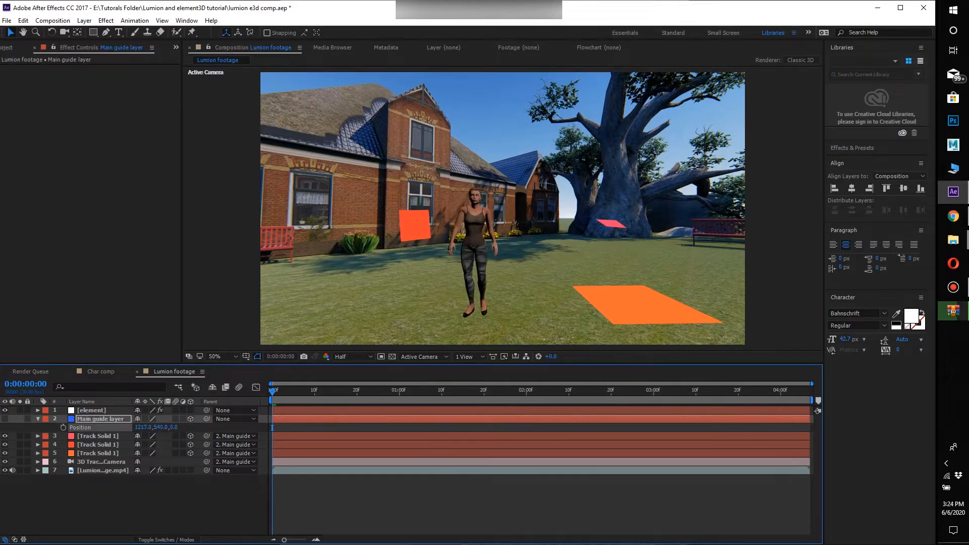
pyautogui.moveTo(161, 427); pyautogui.dragTo(192, 426)
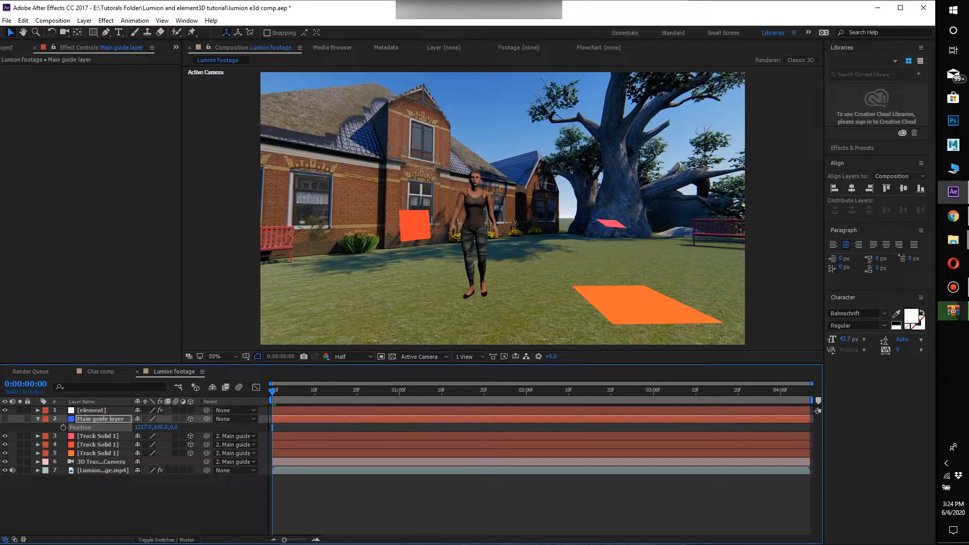
pyautogui.moveTo(272, 428); pyautogui.dragTo(272, 427)
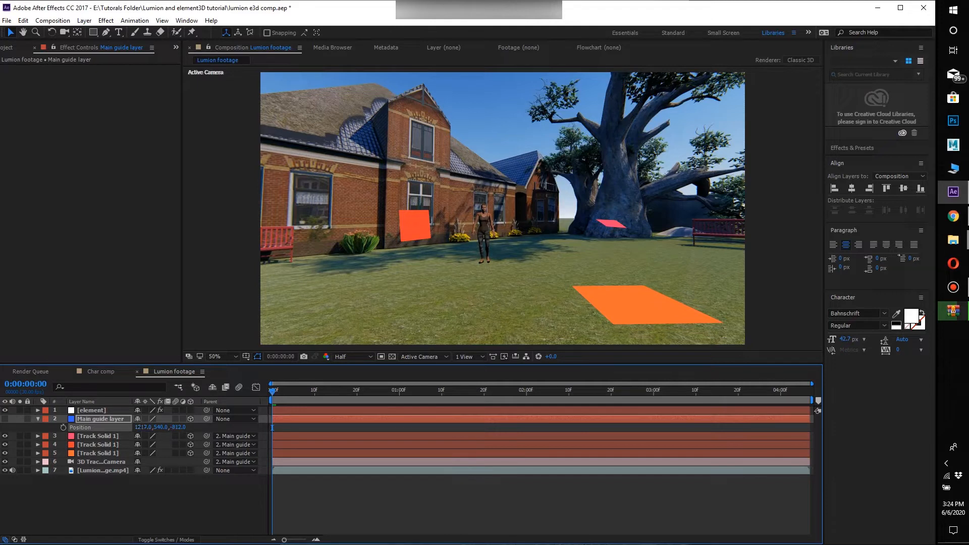
pyautogui.moveTo(272, 428); pyautogui.dragTo(272, 427)
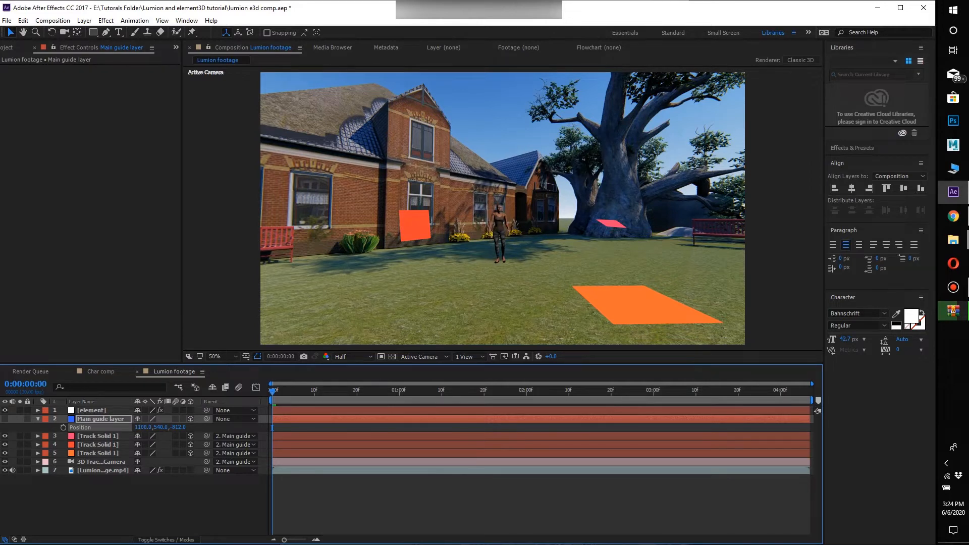
pyautogui.moveTo(178, 427); pyautogui.dragTo(2, 426)
pyautogui.moveTo(272, 427); pyautogui.dragTo(272, 428)
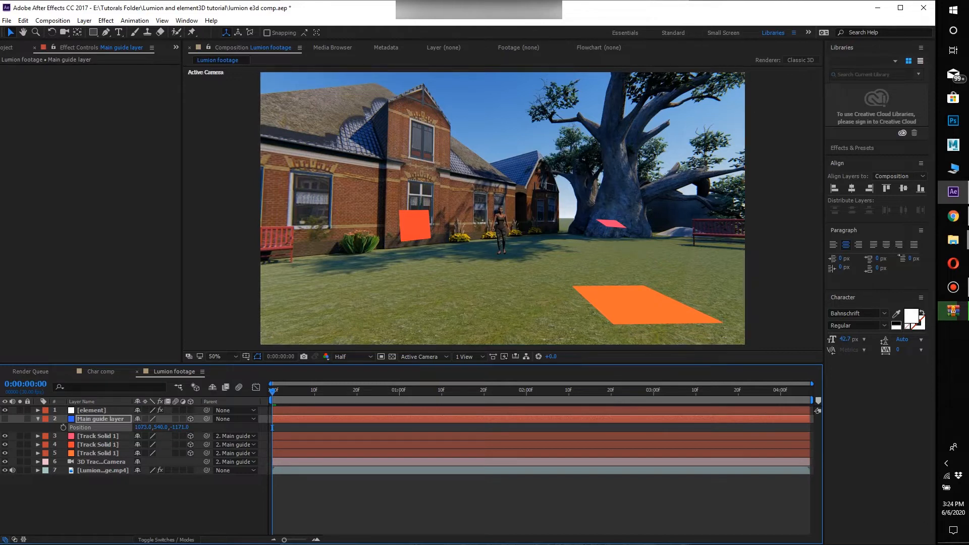
# Step: Set the parent of the three track solids and the 3D tracker camera to None, and play the shot to check the character's placement
pyautogui.hotkey('ctrl', 'Down')
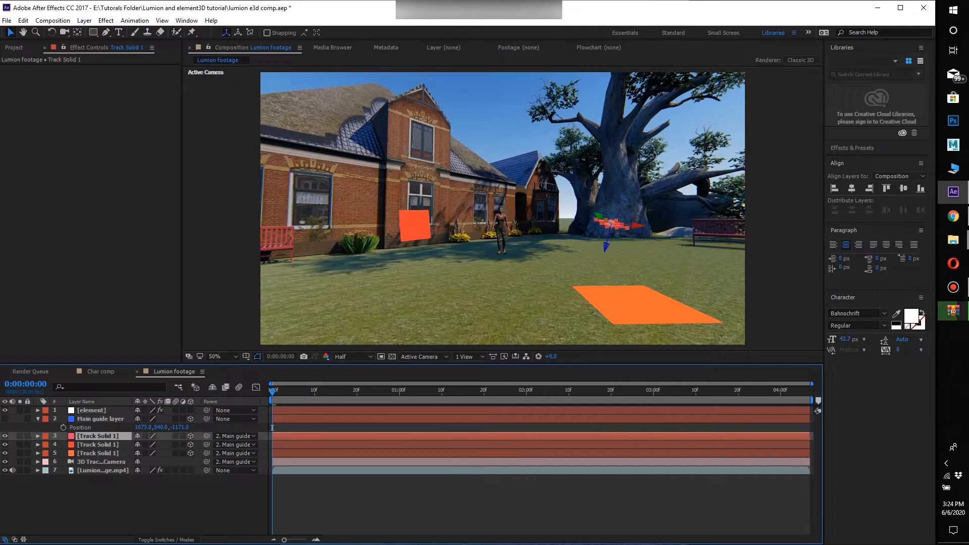
pyautogui.hotkey('ctrl', 'shift', 'Down')
pyautogui.hotkey('ctrl', 'shift', 'Down')
pyautogui.hotkey('ctrl', 'shift', 'Down')
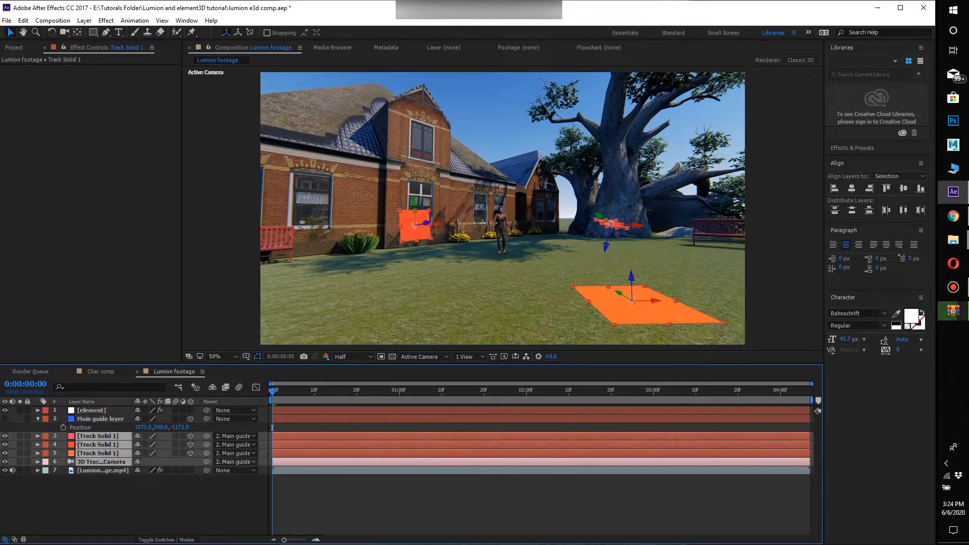
pyautogui.click(235, 462)
pyautogui.click(235, 369)
pyautogui.press('space')
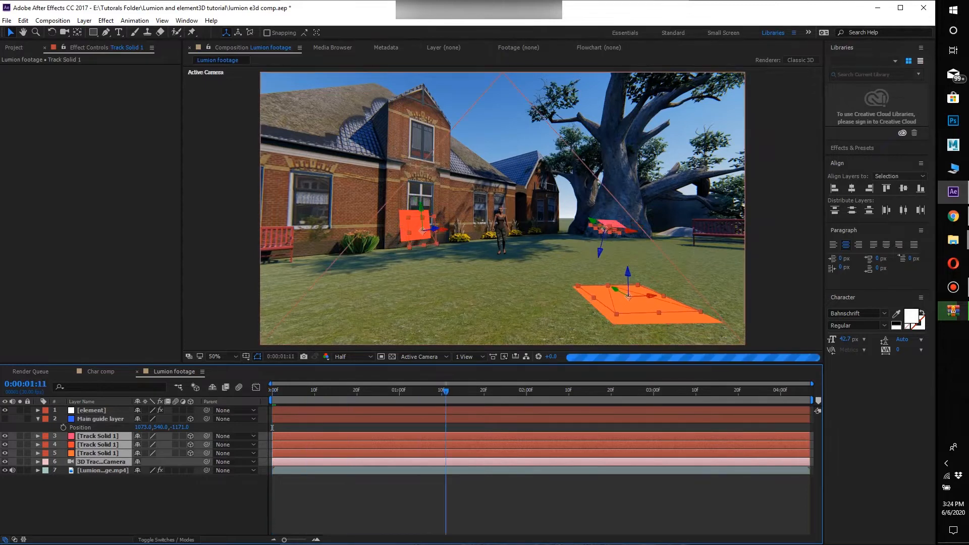
pyautogui.press('space')
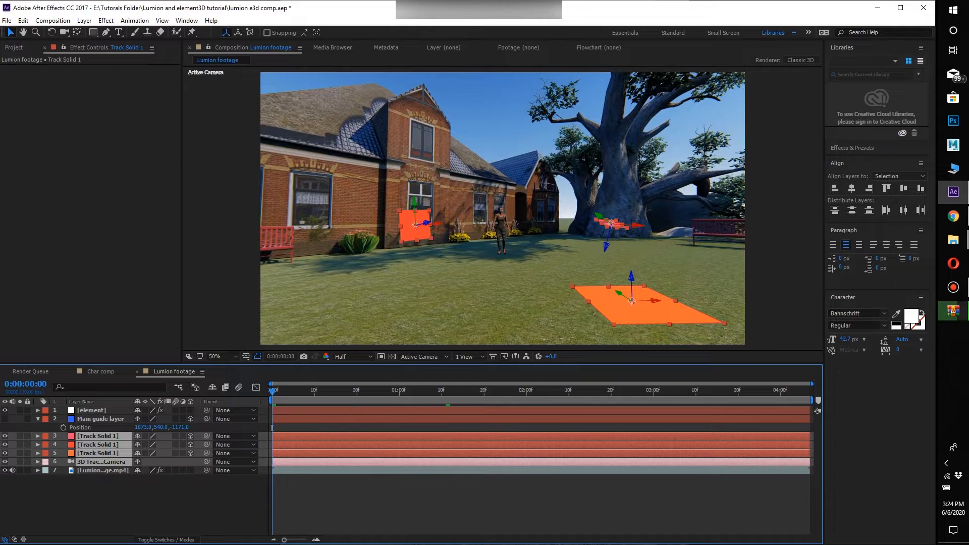
# Step: Hide the three track solids, deselect all layers, and keep the 3D tracker camera enabled by undoing its hiding
pyautogui.hotkey('ctrl', 'alt', 'shift', 'v')
pyautogui.hotkey('ctrl', 'alt', 'shift', 'v')
pyautogui.hotkey('ctrl', 'alt', 'shift', 'v')
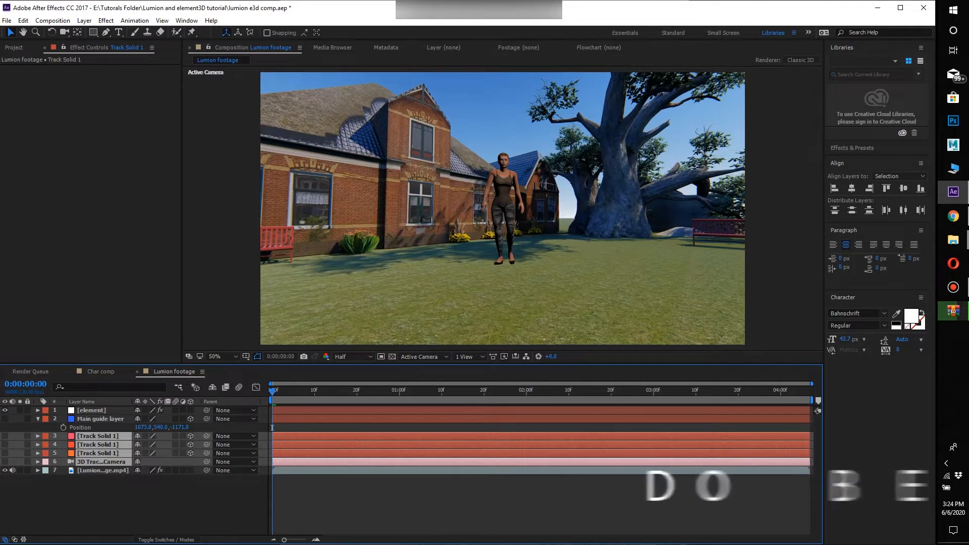
pyautogui.press('F2')
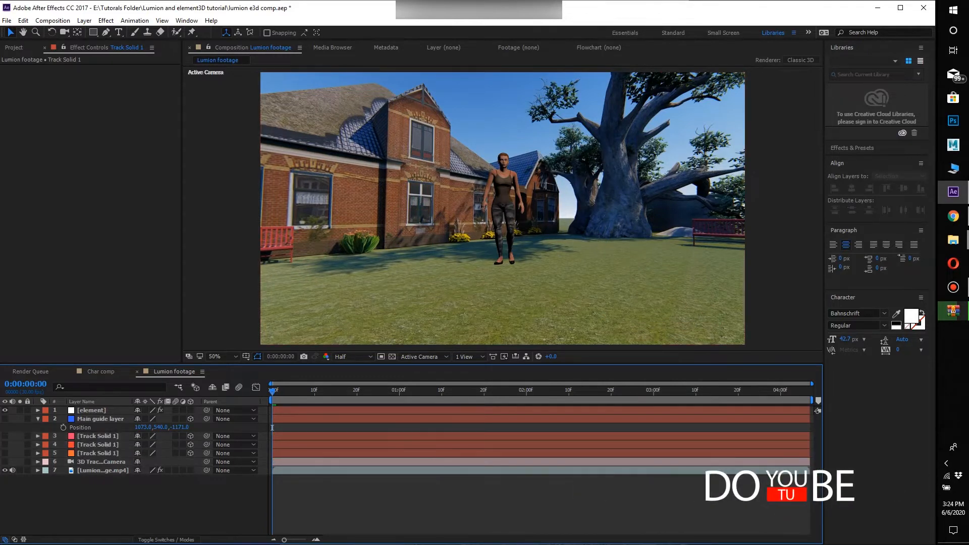
pyautogui.hotkey('ctrl', 'z')
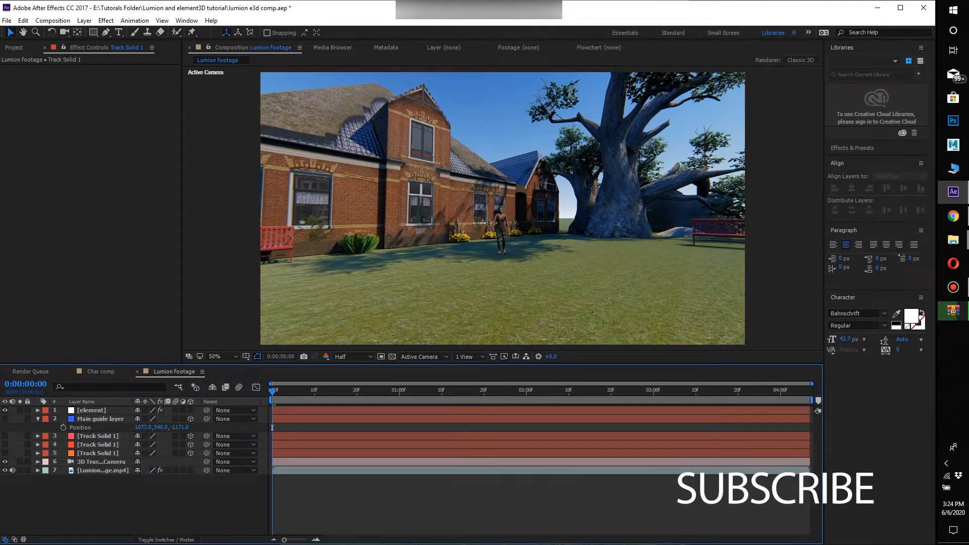
pyautogui.moveTo(272, 391)
pyautogui.mouseDown()
pyautogui.moveTo(314, 391)
pyautogui.moveTo(272, 391)
pyautogui.mouseUp()
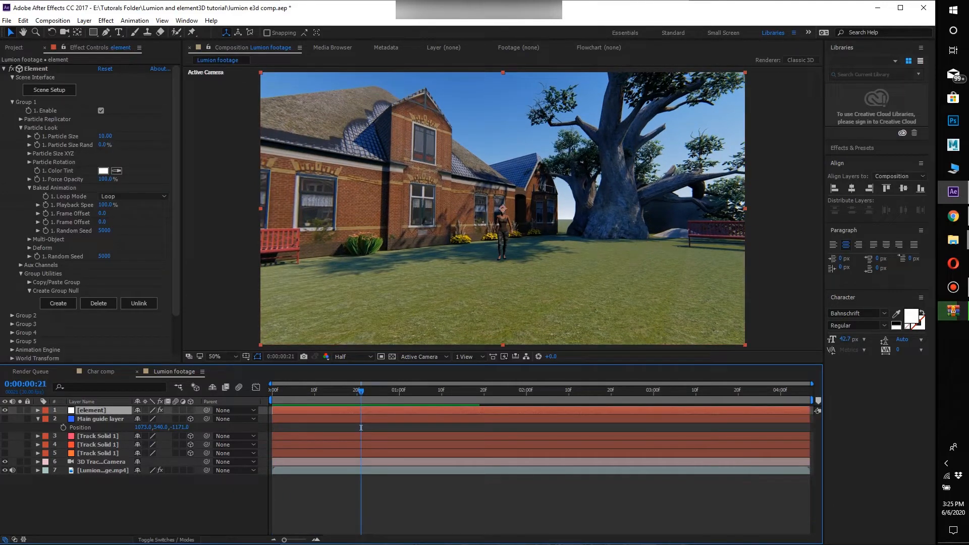
# Step: Create a group null for Element's Group 1 and copy the Main guide layer's position onto it (1073, 540, -1171)
pyautogui.click(58, 303)
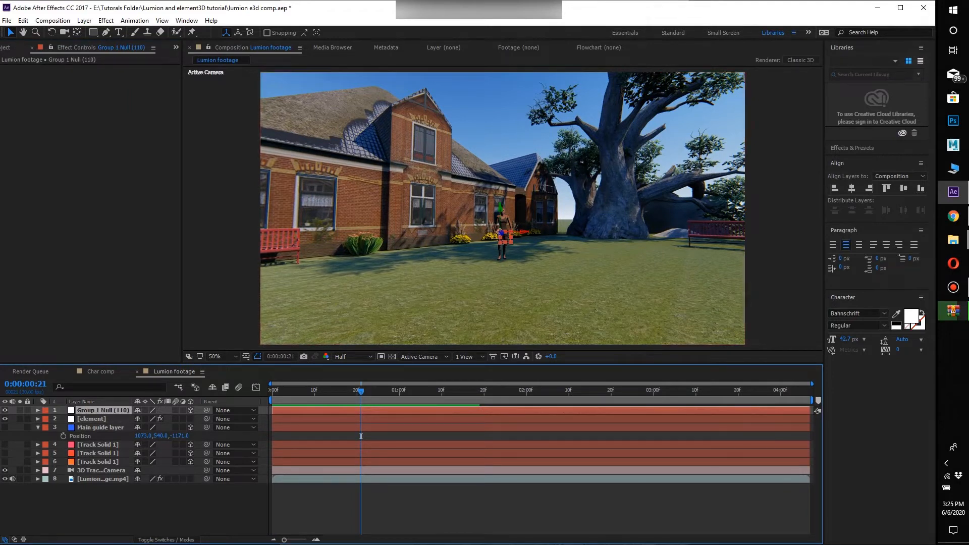
pyautogui.press('p')
pyautogui.click(80, 444)
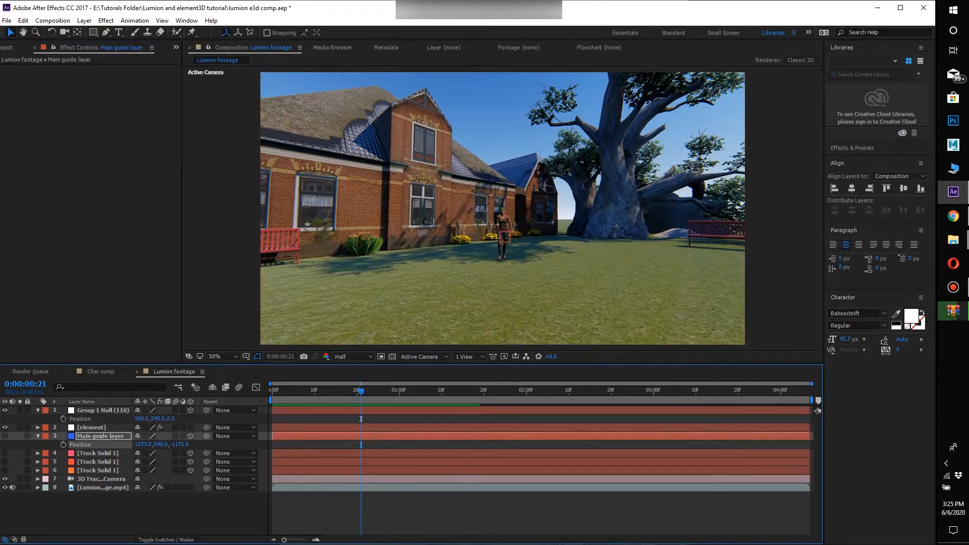
pyautogui.click(80, 418)
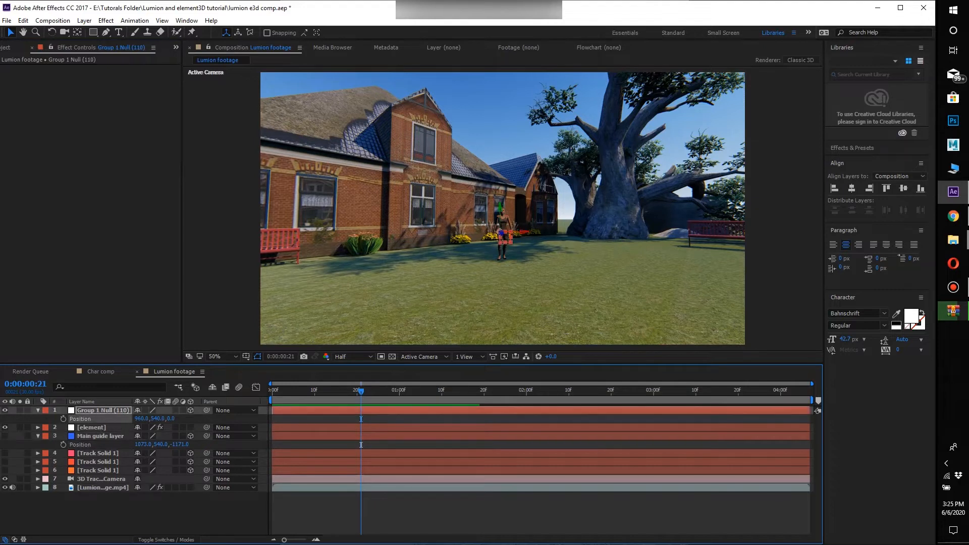
pyautogui.hotkey('ctrl', 'v')
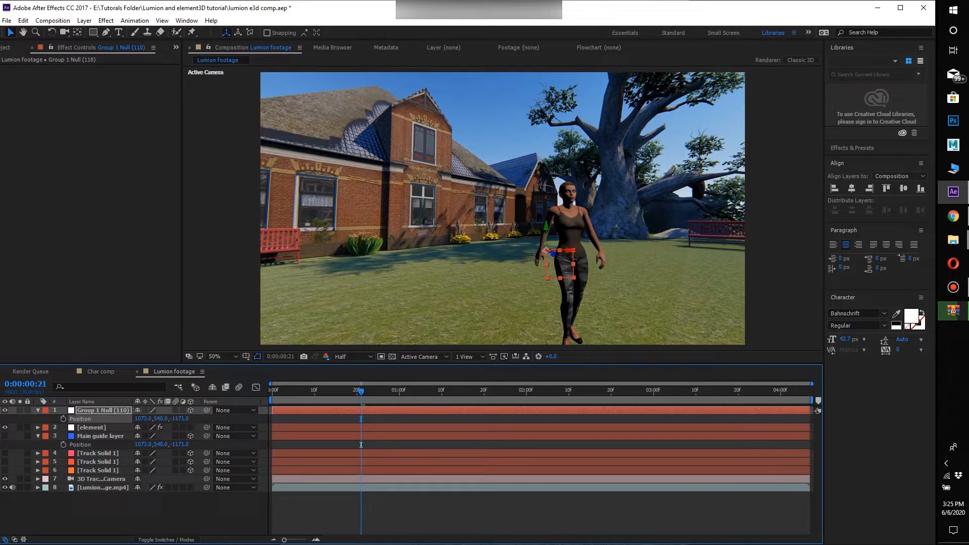
# Step: Parent the three track solids and the 3D tracker camera to the Main guide layer and move that layer to 1270, 540, -2260
pyautogui.click(101, 478)
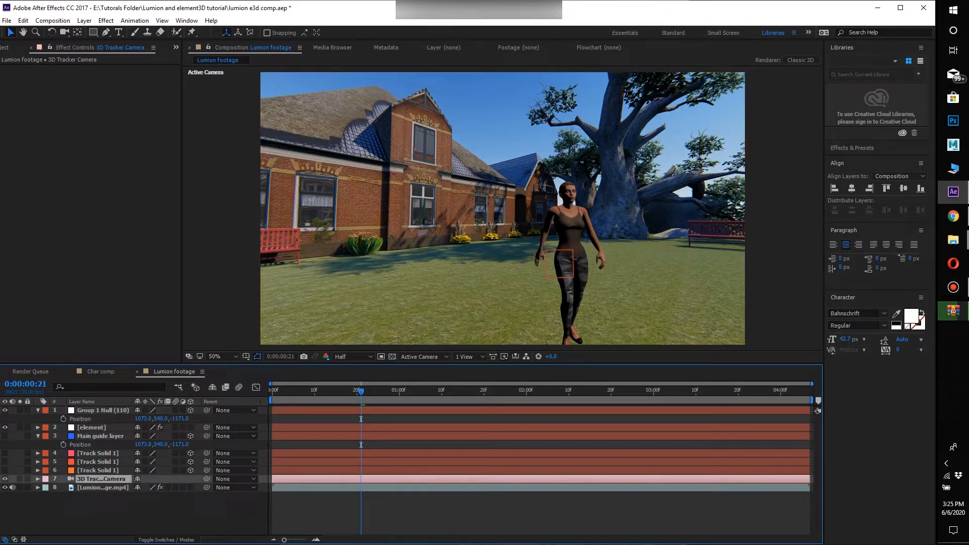
pyautogui.keyDown('shift'); pyautogui.click(98, 453); pyautogui.keyUp('shift')
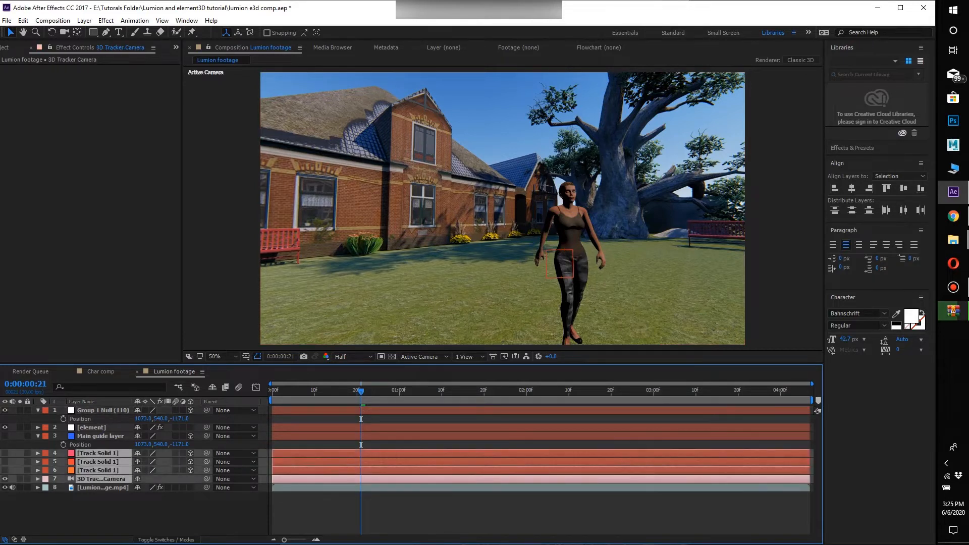
pyautogui.moveTo(206, 478); pyautogui.dragTo(2, 444)
pyautogui.moveTo(143, 444); pyautogui.dragTo(206, 444)
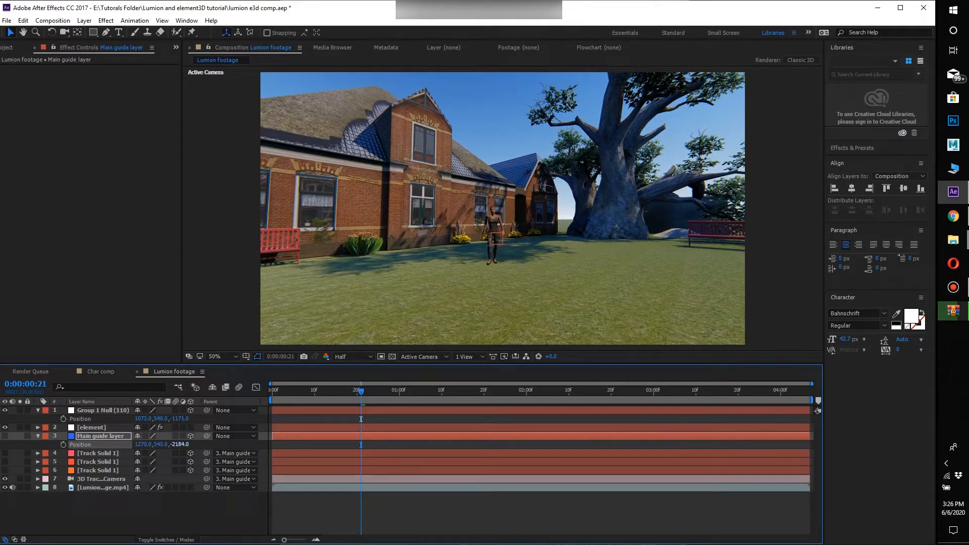
# Step: Play the shot from the start and step back through the early frames to check the character's placement
pyautogui.moveTo(361, 391); pyautogui.dragTo(272, 390)
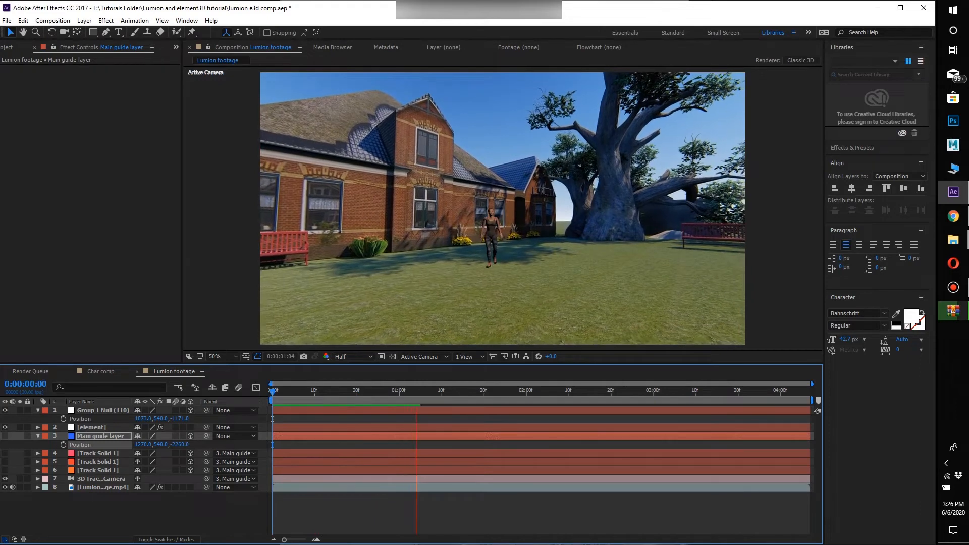
pyautogui.press('space')
pyautogui.press('space')
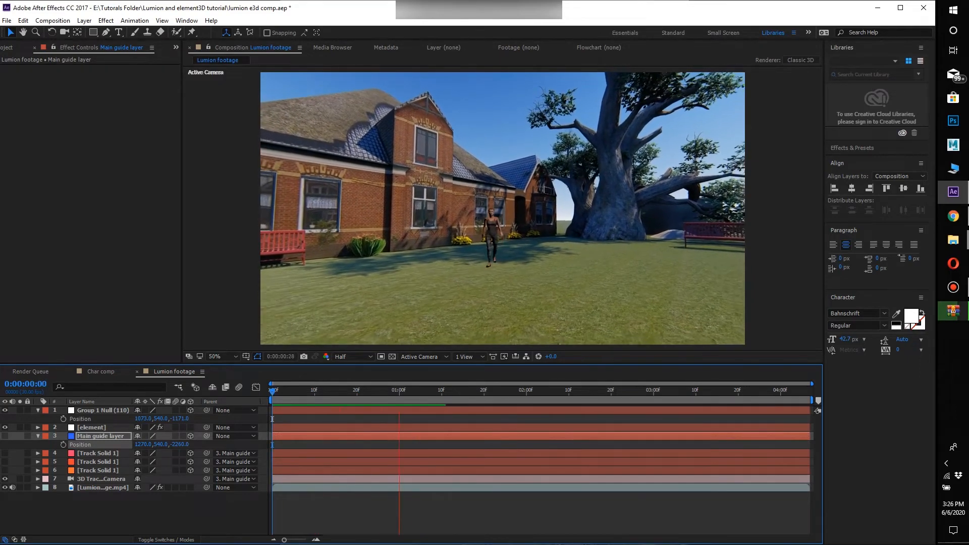
pyautogui.press('space')
pyautogui.press('space')
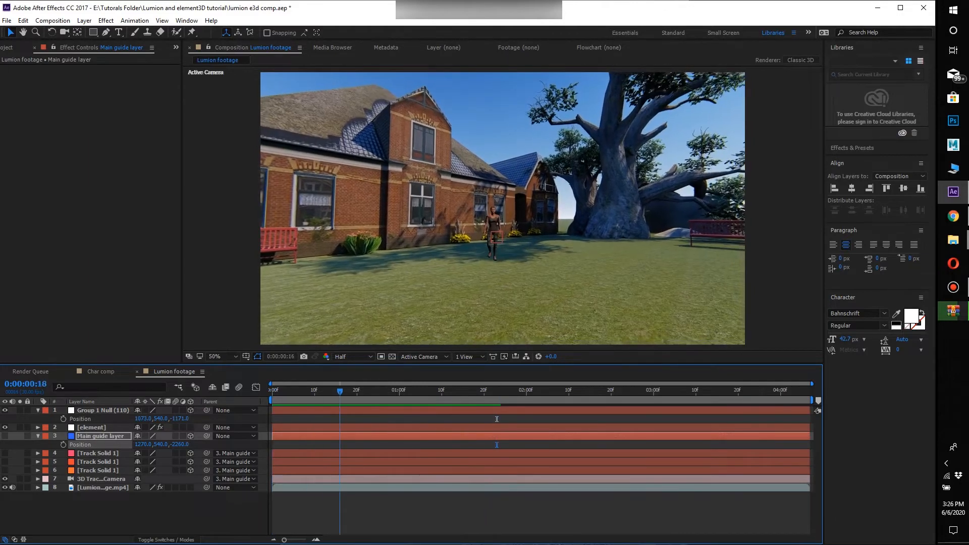
pyautogui.press('pageup')
pyautogui.press('pageup')
pyautogui.press('pageup')
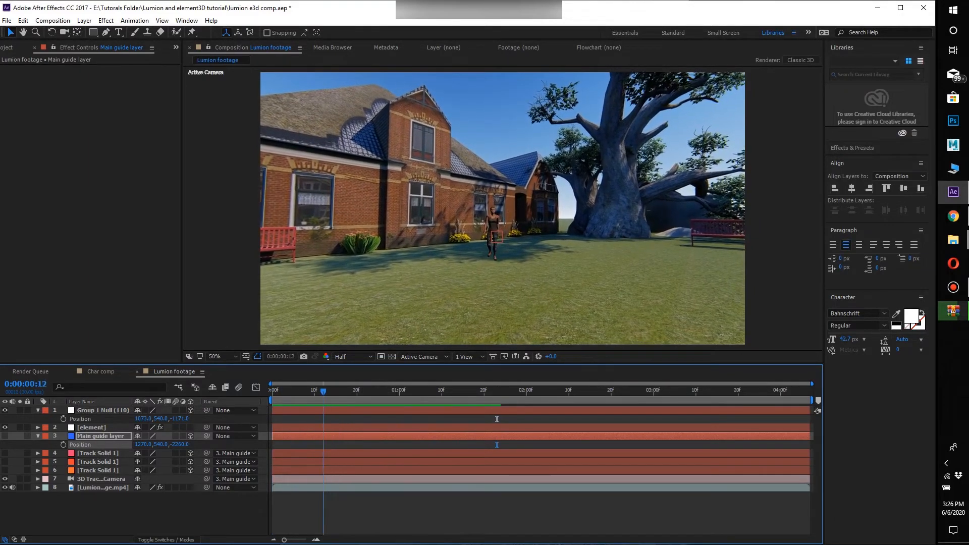
# Step: Rotate the Group 1 Null to a Y orientation of 315° at frame 12 so the character faces sideways
pyautogui.click(102, 410)
pyautogui.click(38, 410)
pyautogui.click(38, 410)
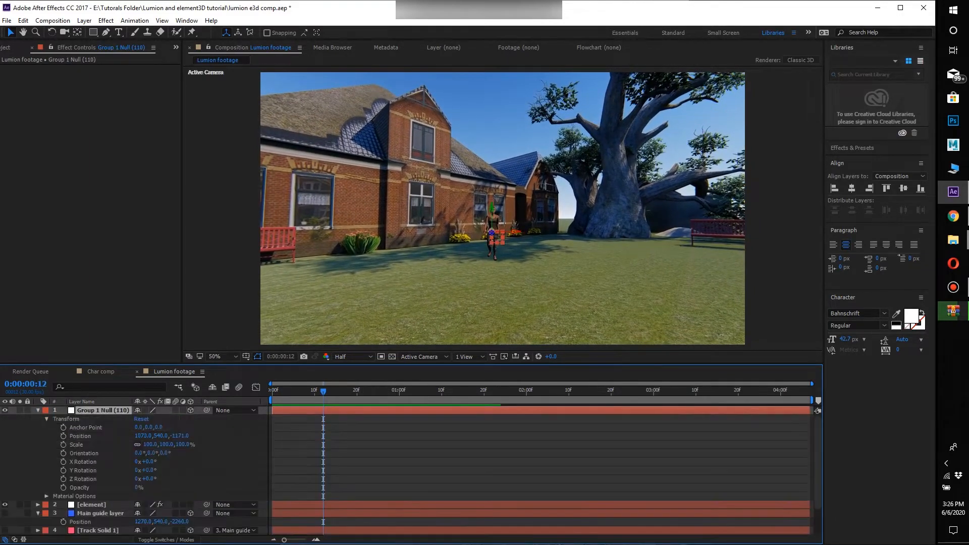
pyautogui.moveTo(152, 452); pyautogui.dragTo(116, 453)
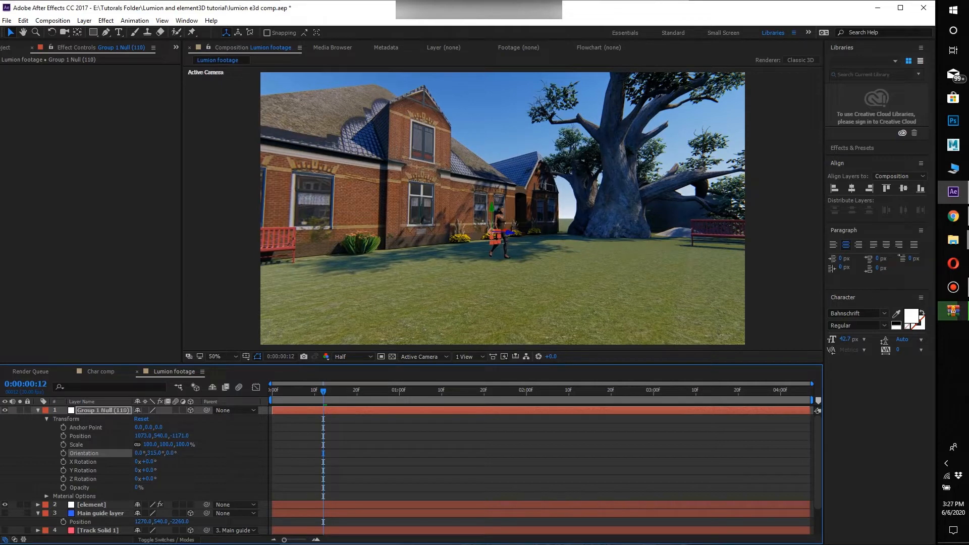
# Step: Set Group 1's particle size to 12.70 and the Group 1 Null's Y orientation to 317°
pyautogui.click(91, 504)
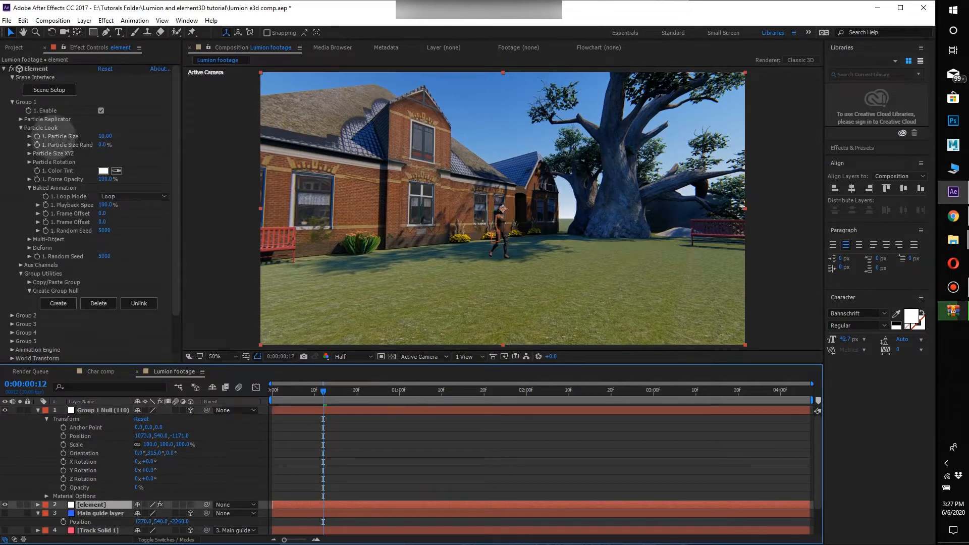
pyautogui.moveTo(105, 136); pyautogui.dragTo(117, 136)
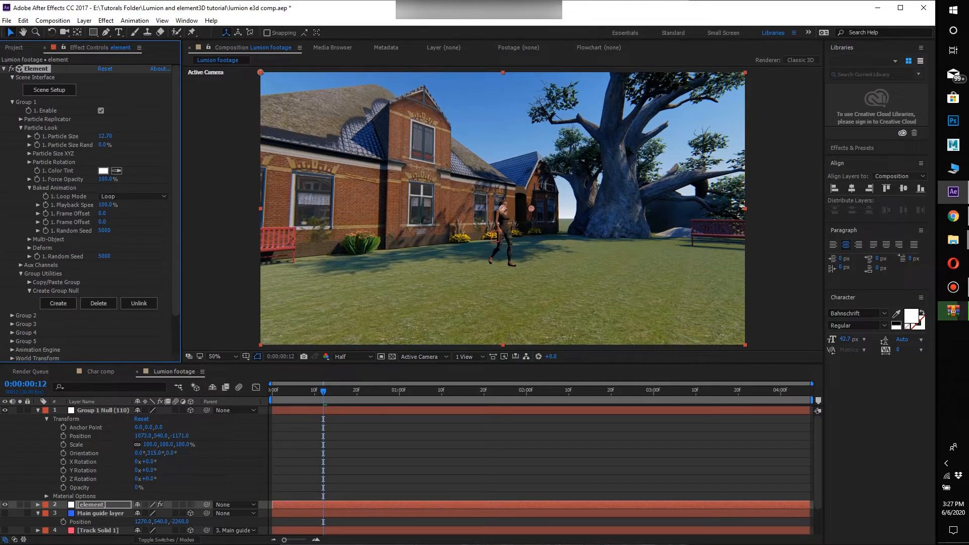
pyautogui.moveTo(154, 453); pyautogui.dragTo(151, 453)
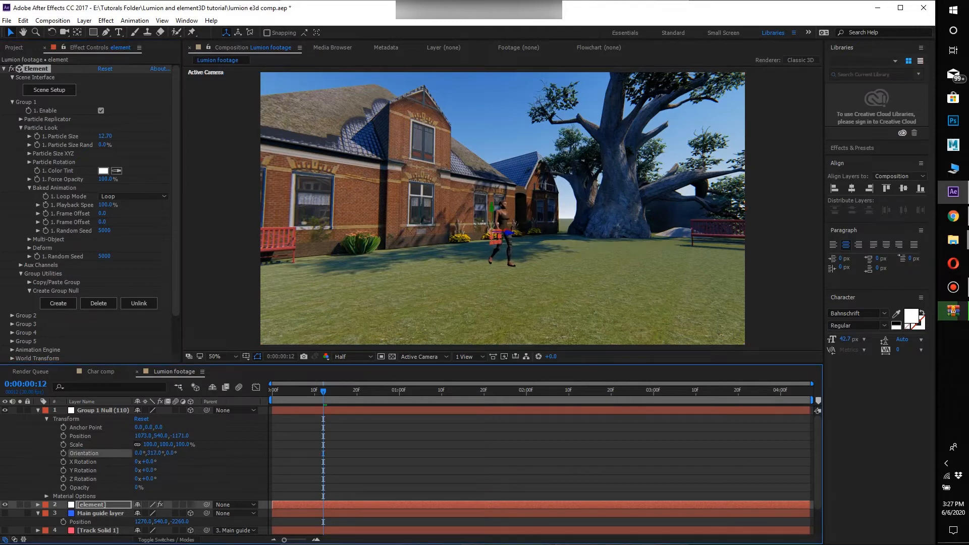
# Step: Play the shot from the first frame to check the character's size and walking direction
pyautogui.moveTo(323, 391); pyautogui.dragTo(272, 391)
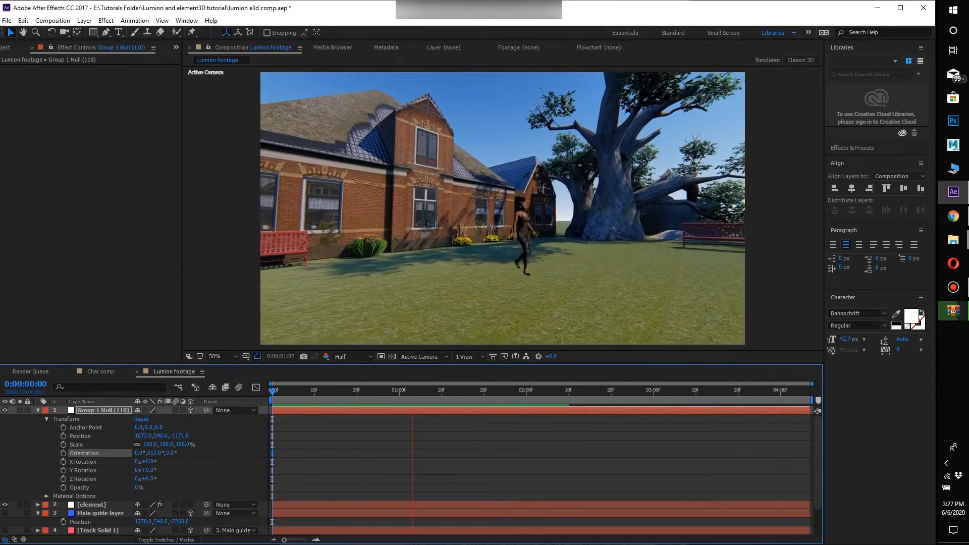
pyautogui.press('space')
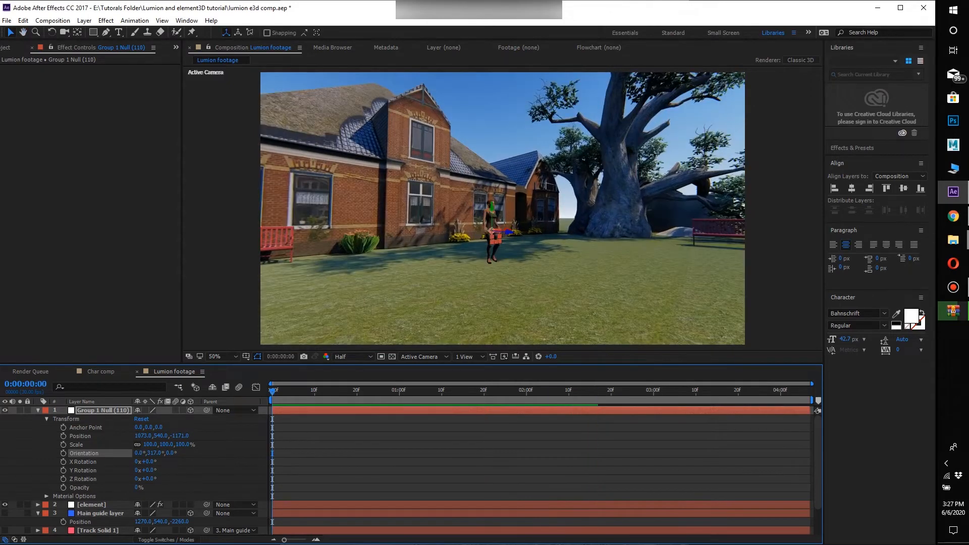
pyautogui.press('space')
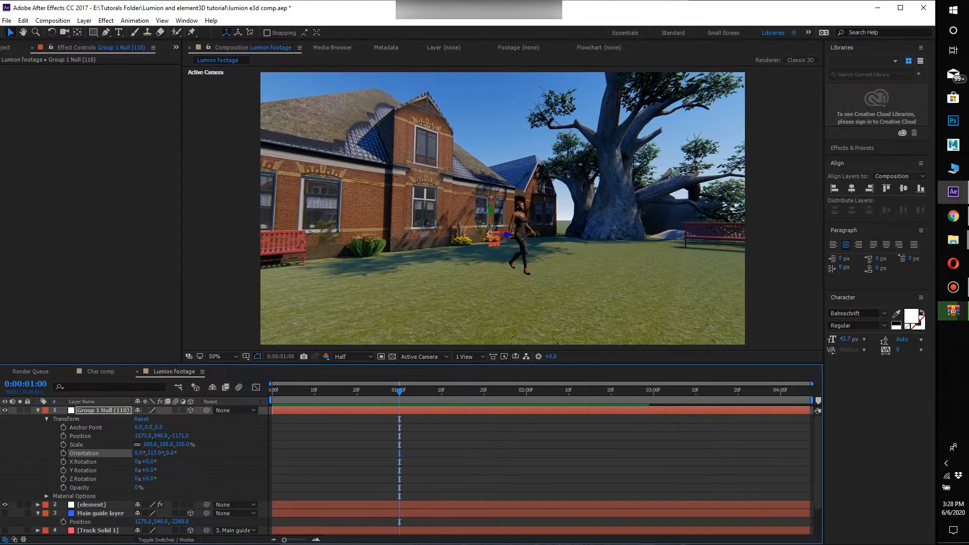
# Step: Set Group 1's baked animation playback speed to 125% and play the shot from the start to check the walk
pyautogui.click(91, 504)
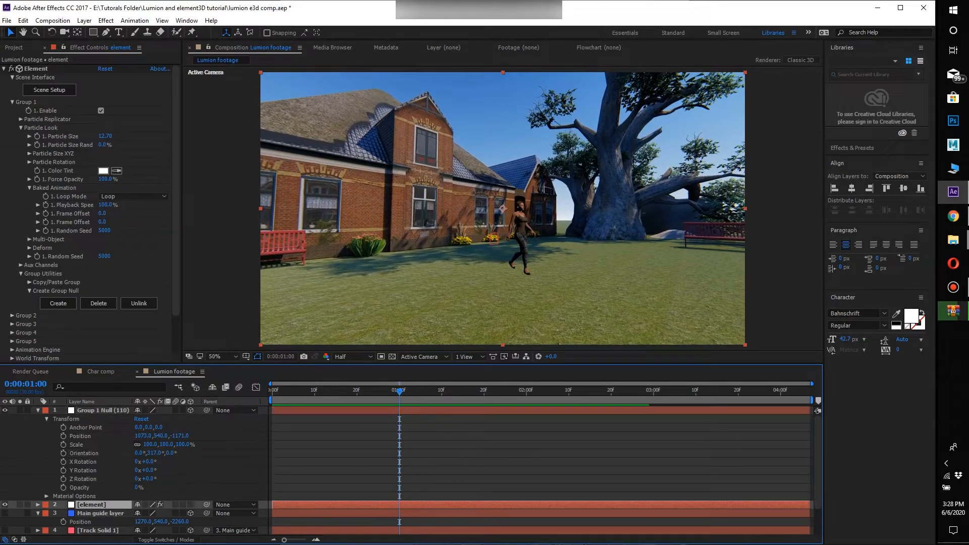
pyautogui.click(106, 205)
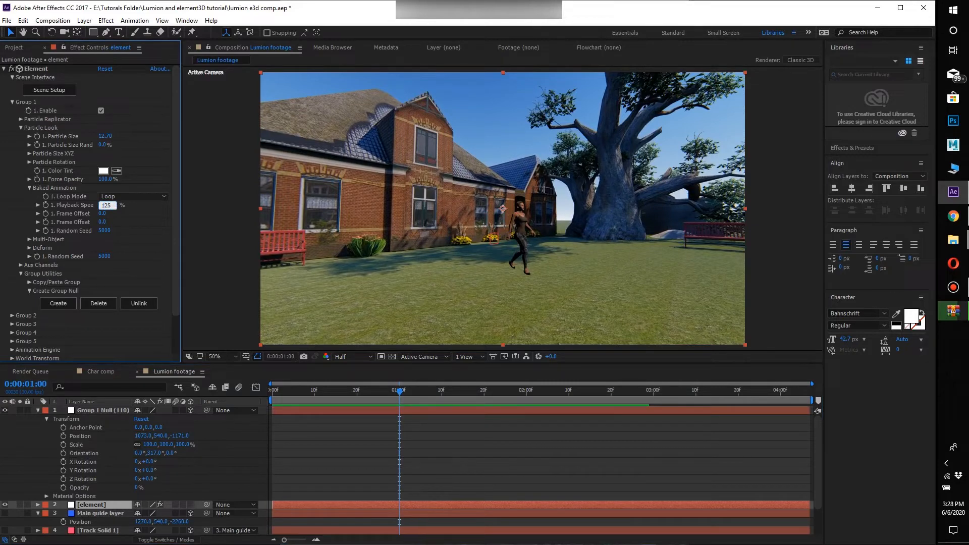
pyautogui.press('Return')
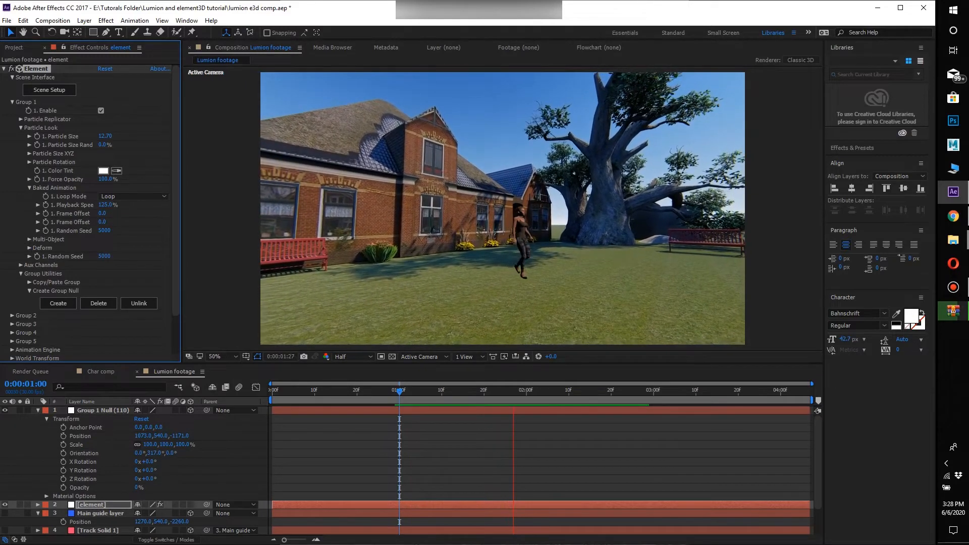
pyautogui.press('space')
pyautogui.moveTo(399, 391); pyautogui.dragTo(272, 391)
pyautogui.press('space')
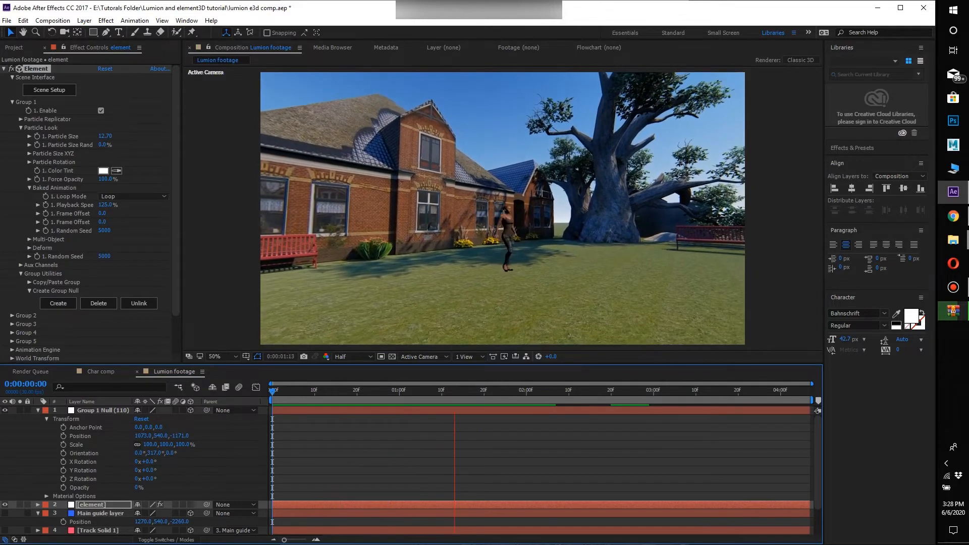
pyautogui.press('space')
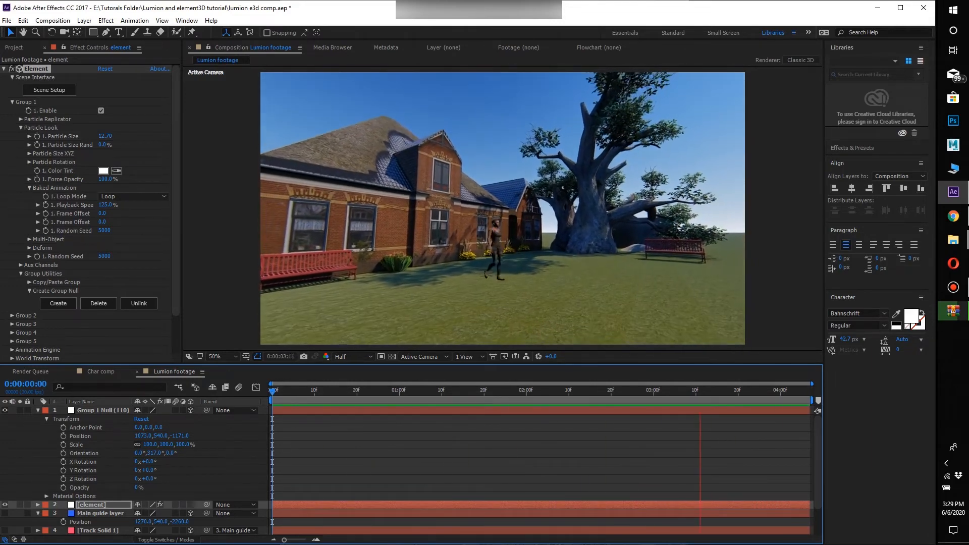
pyautogui.press('space')
pyautogui.press('space')
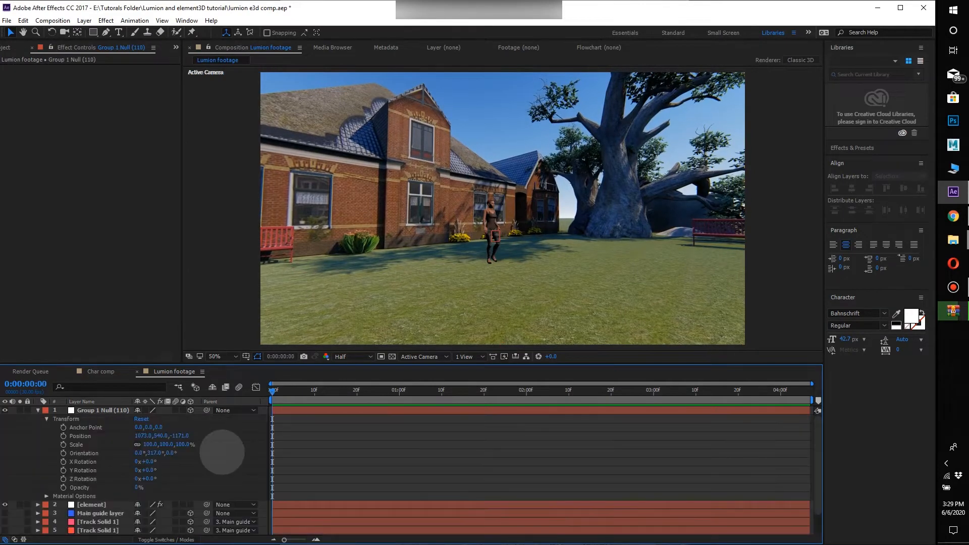
# Step: Start Anchor Point and Position keyframes on the Group 1 Null at frame 0 and switch the composition to four views
pyautogui.click(63, 427)
pyautogui.click(63, 436)
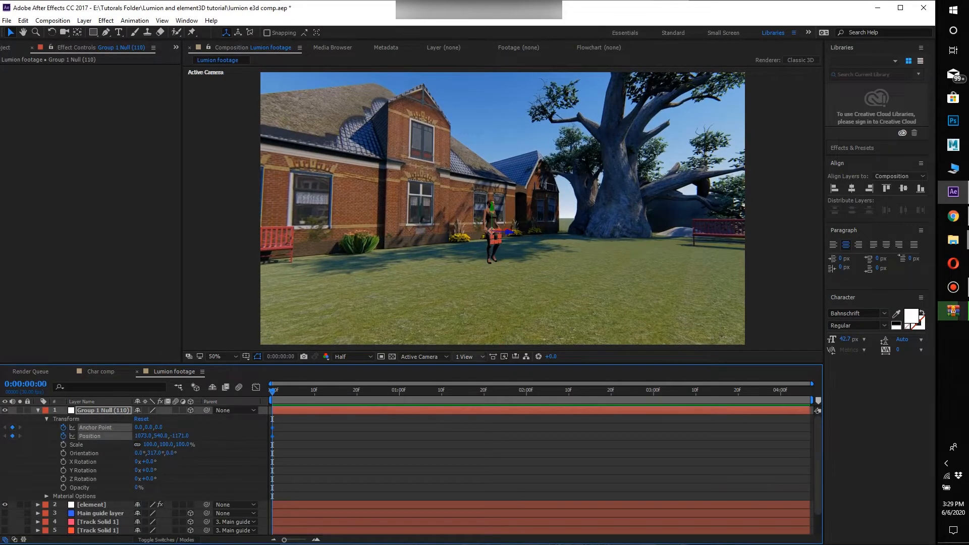
pyautogui.click(469, 357)
pyautogui.click(470, 403)
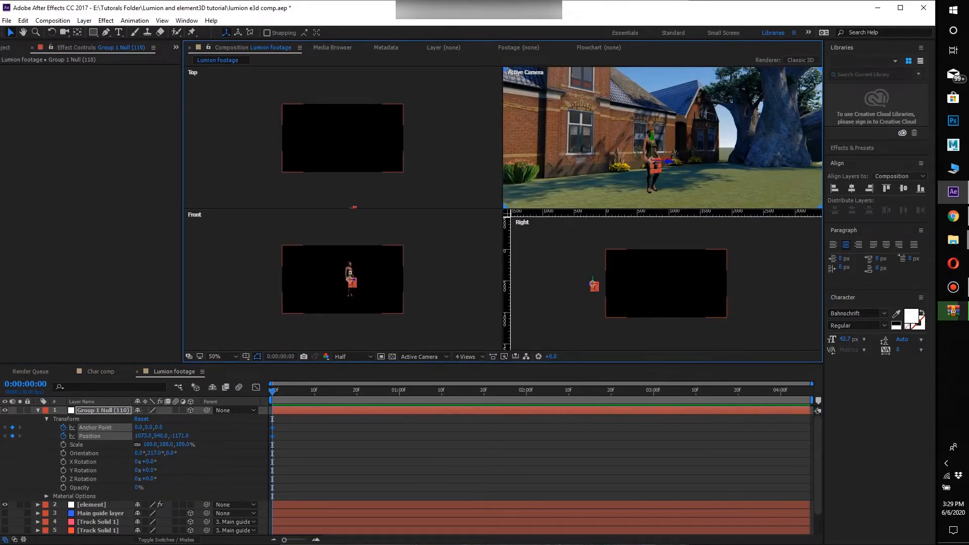
# Step: Frame the character closer in the Right view and add a vertical guide in front of her
pyautogui.scroll(1, 666, 283)
pyautogui.press('c')
pyautogui.moveTo(580, 283); pyautogui.dragTo(781, 281)
pyautogui.moveTo(509, 282); pyautogui.dragTo(631, 269)
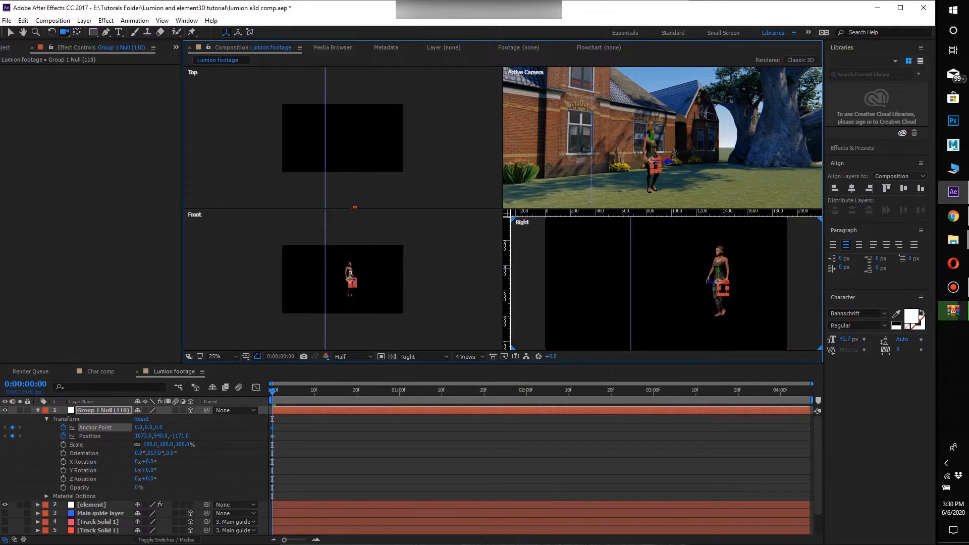
# Step: Add Anchor Point and Position keyframes to the Group 1 Null at 0:00:00:29 and align the vertical guide with the character's front foot
pyautogui.moveTo(272, 391); pyautogui.dragTo(284, 391)
pyautogui.press('space')
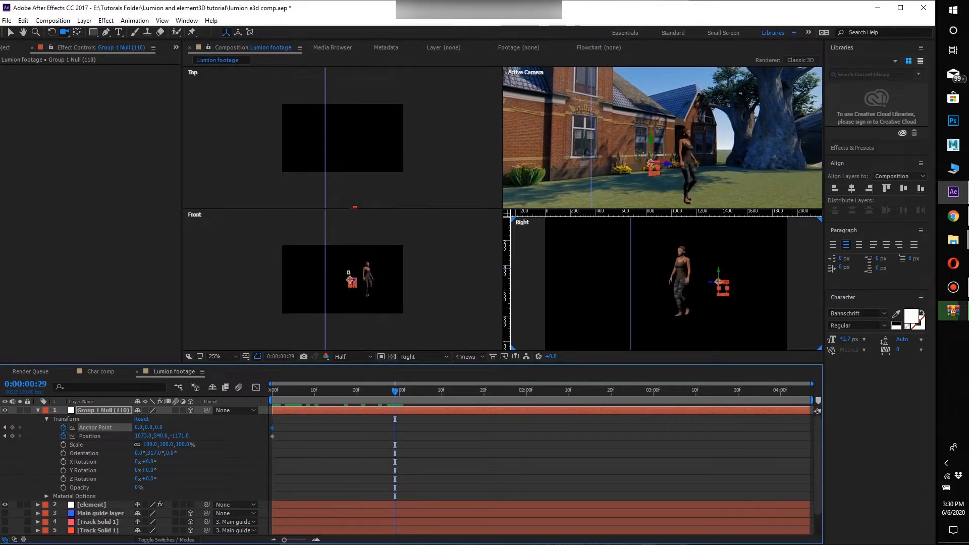
pyautogui.scroll(5, 400, 398)
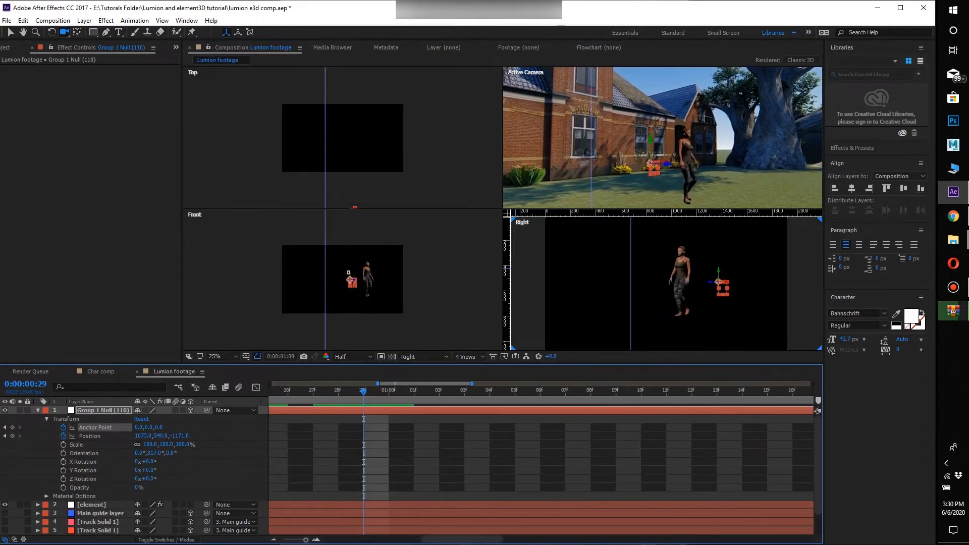
pyautogui.press('pagedown')
pyautogui.press('pageup')
pyautogui.hotkey('ctrl', 'v')
pyautogui.press('v')
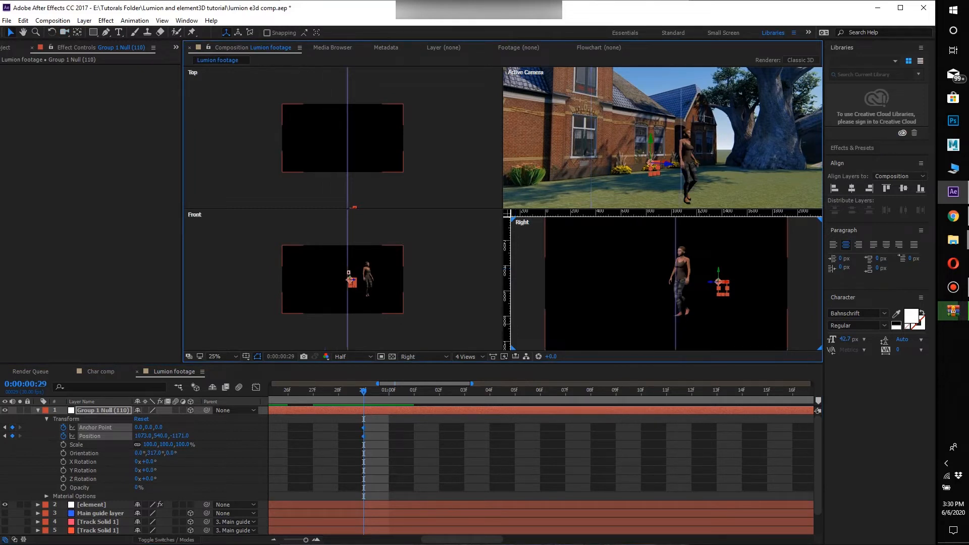
# Step: At 0:00:01:00, move the Group 1 Null in the Right view until the character's front foot lines up with the vertical guide
pyautogui.scroll(4, 701, 317)
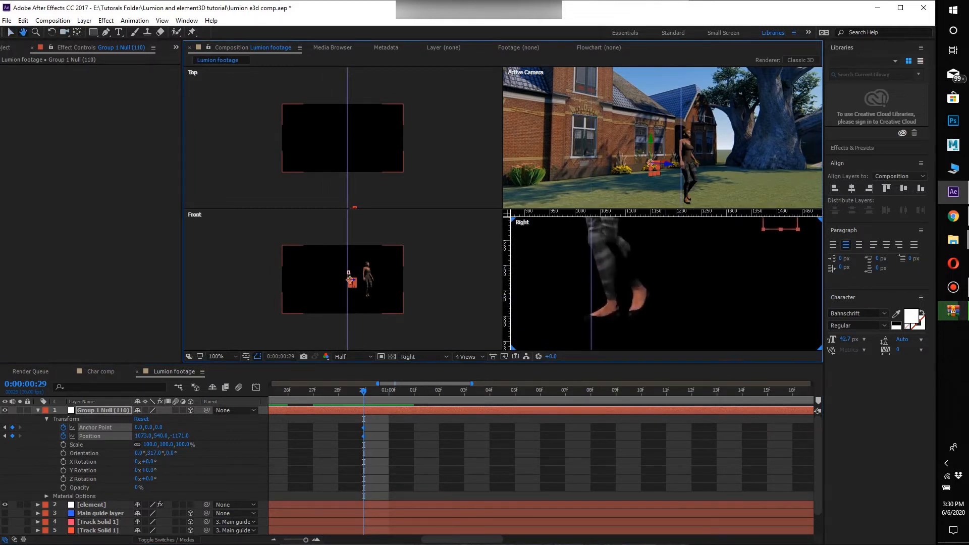
pyautogui.press('v')
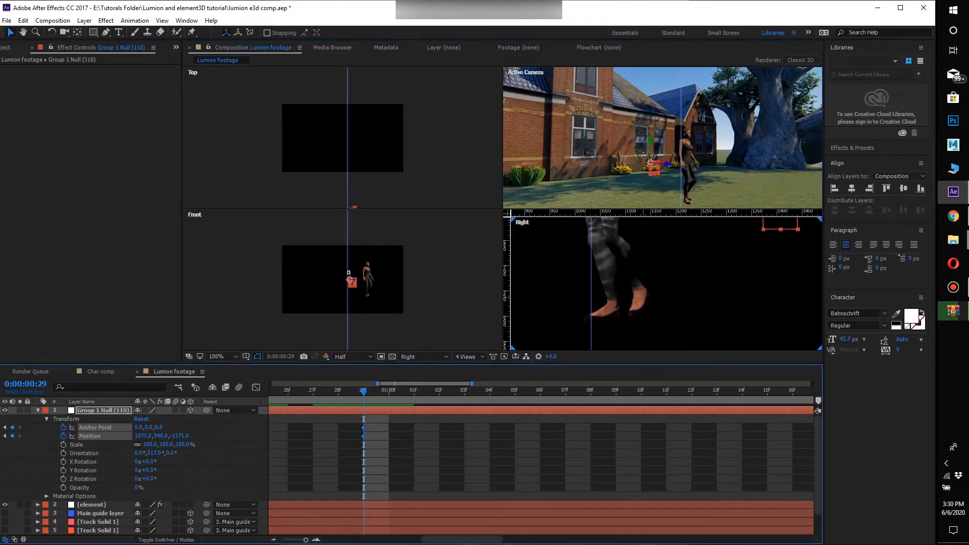
pyautogui.press('pagedown')
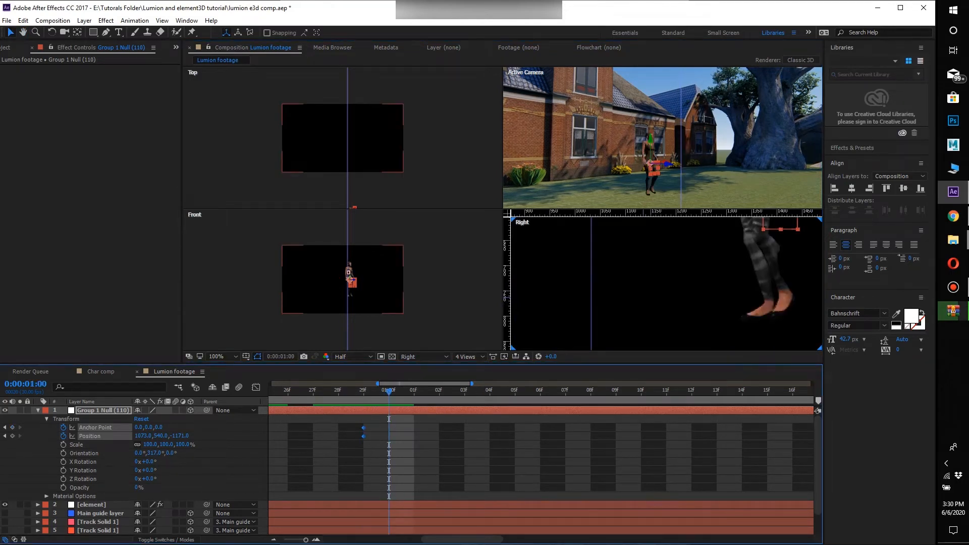
pyautogui.moveTo(732, 283); pyautogui.dragTo(725, 331)
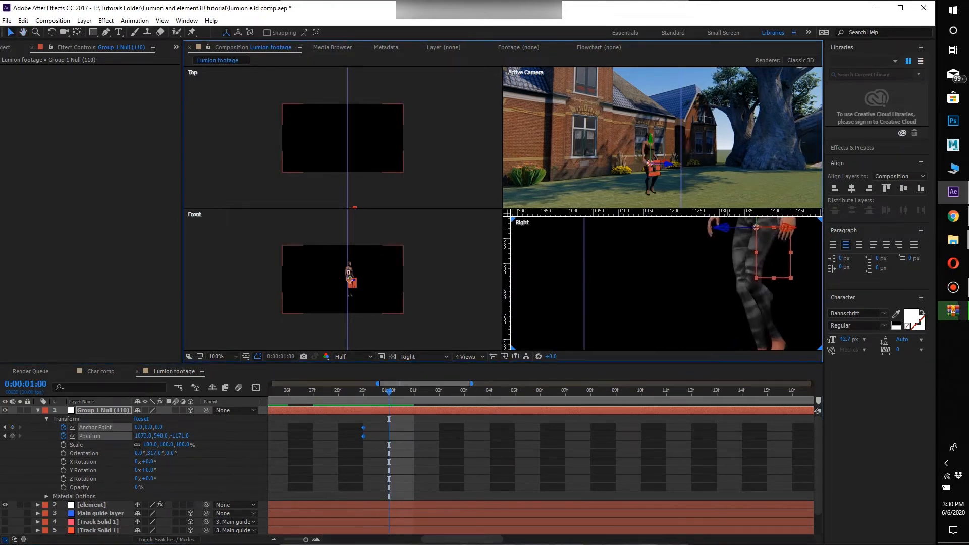
pyautogui.moveTo(721, 228); pyautogui.dragTo(604, 228)
pyautogui.press(',')
pyautogui.press(',')
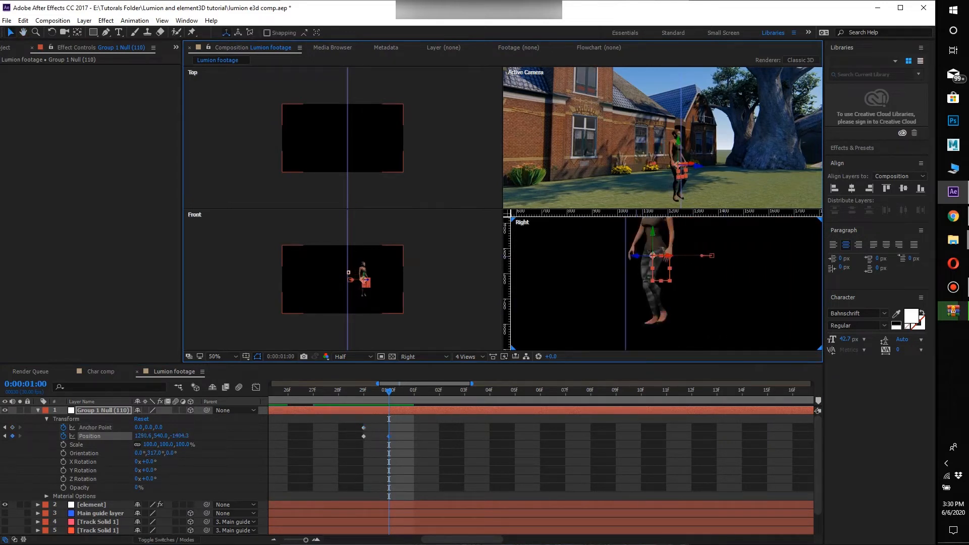
pyautogui.moveTo(653, 255); pyautogui.dragTo(633, 256)
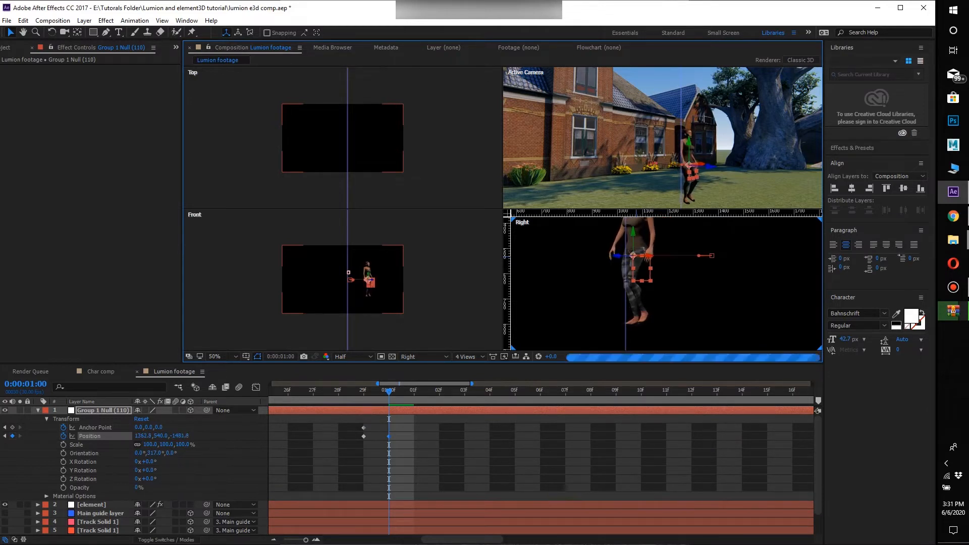
pyautogui.press('.')
pyautogui.moveTo(633, 305); pyautogui.dragTo(629, 244)
pyautogui.press(',')
pyautogui.press('v')
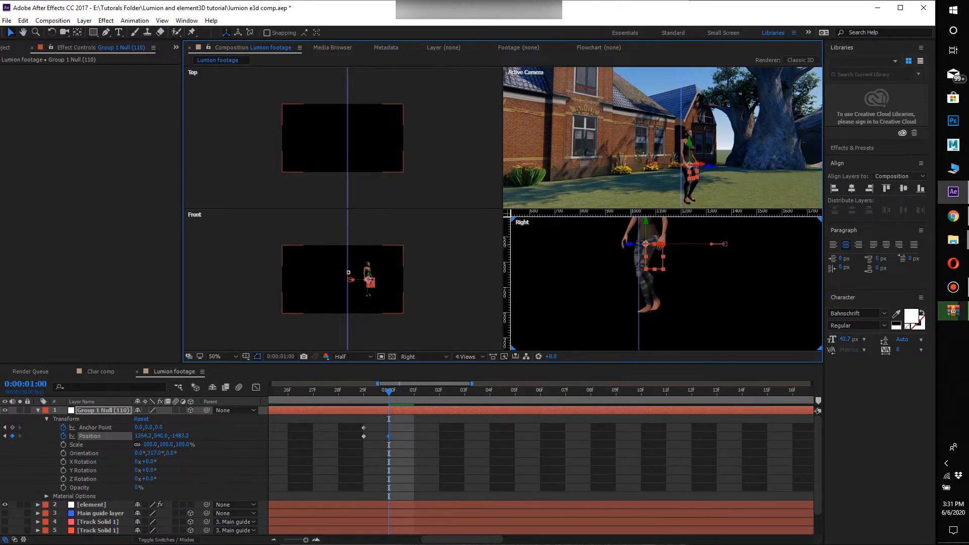
# Step: Add an Anchor Point keyframe to the Group 1 Null at 0:00:01:00 and play across the loop point to check the walk
pyautogui.click(12, 427)
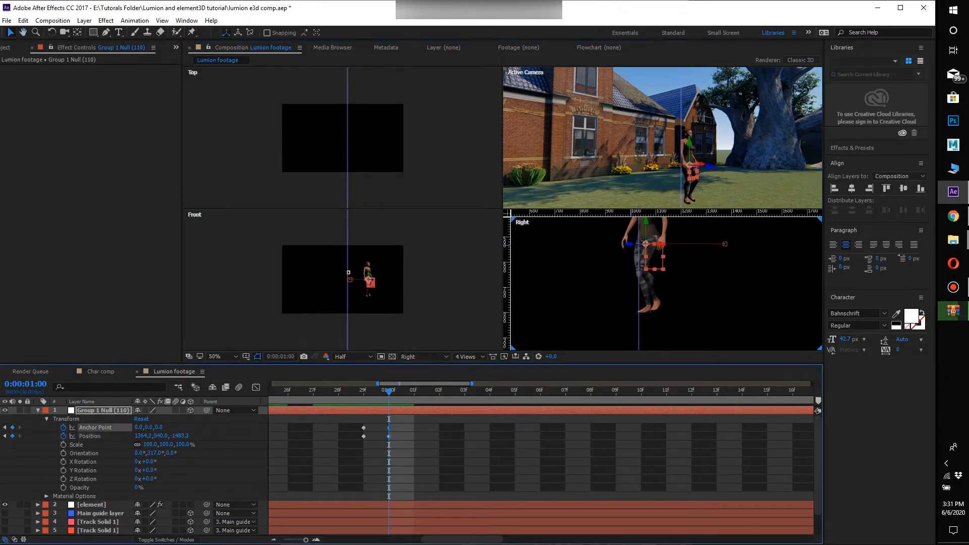
pyautogui.press('-')
pyautogui.press('-')
pyautogui.press('-')
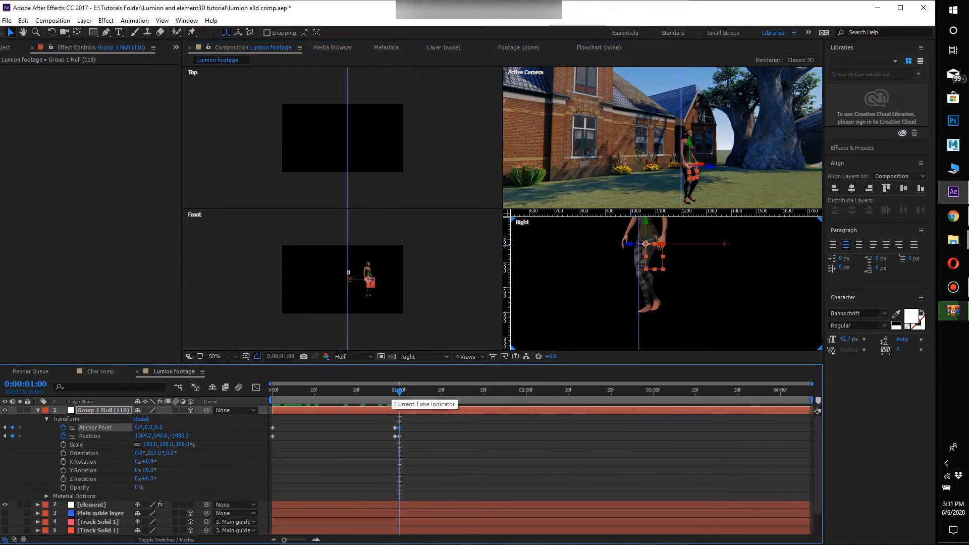
pyautogui.click(395, 391)
pyautogui.press('space')
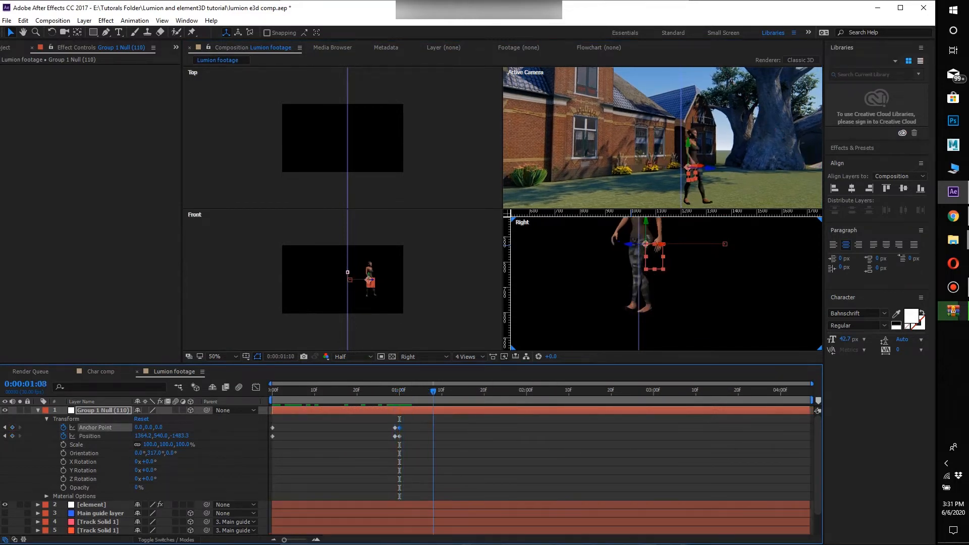
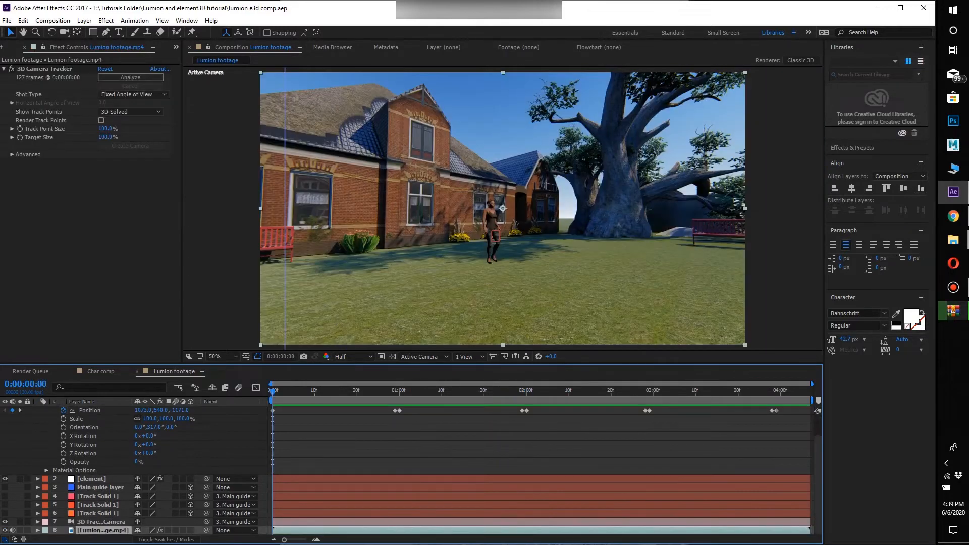
# Step: Open the element layer's Scene Setup and load Basic_2K_10.dds as the environment texture
pyautogui.click(91, 478)
pyautogui.click(35, 69)
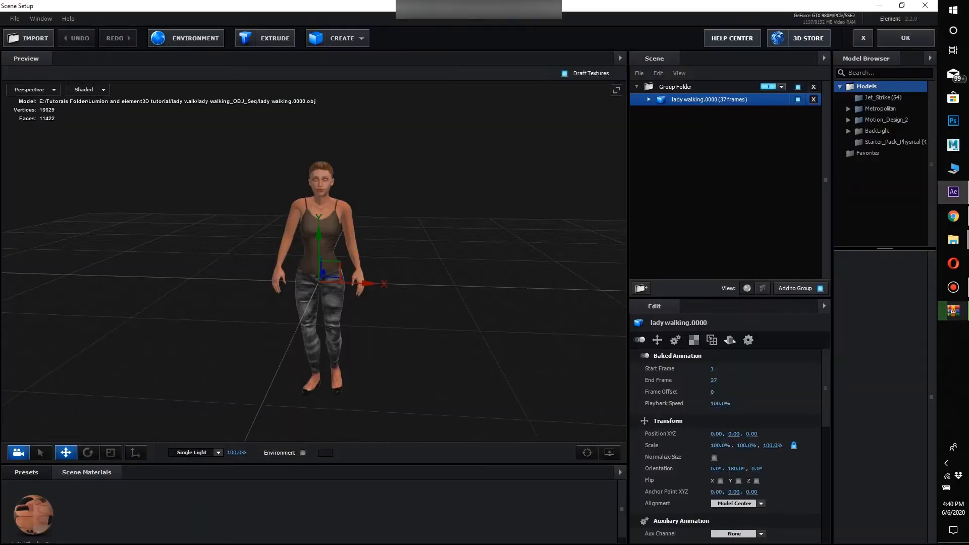
pyautogui.moveTo(383, 227); pyautogui.dragTo(353, 258)
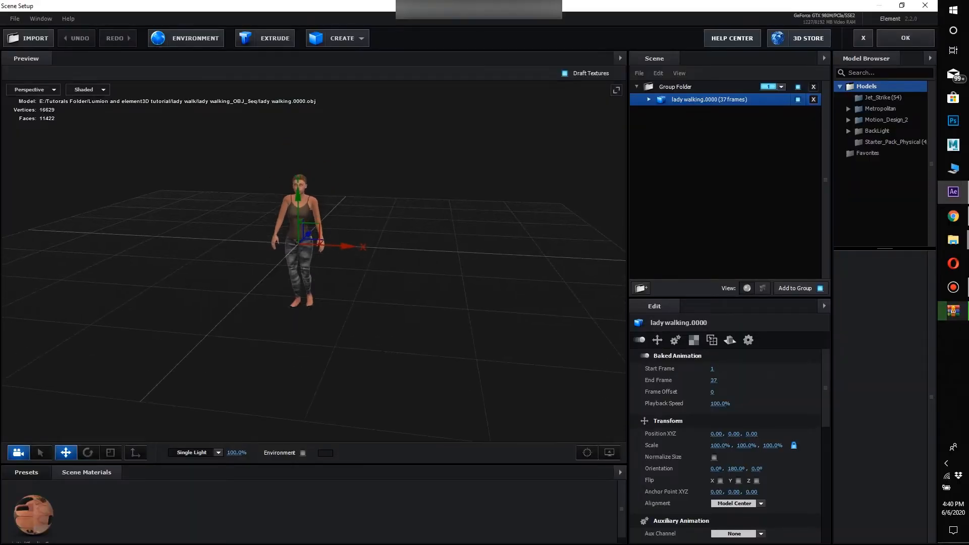
pyautogui.click(185, 38)
pyautogui.click(522, 211)
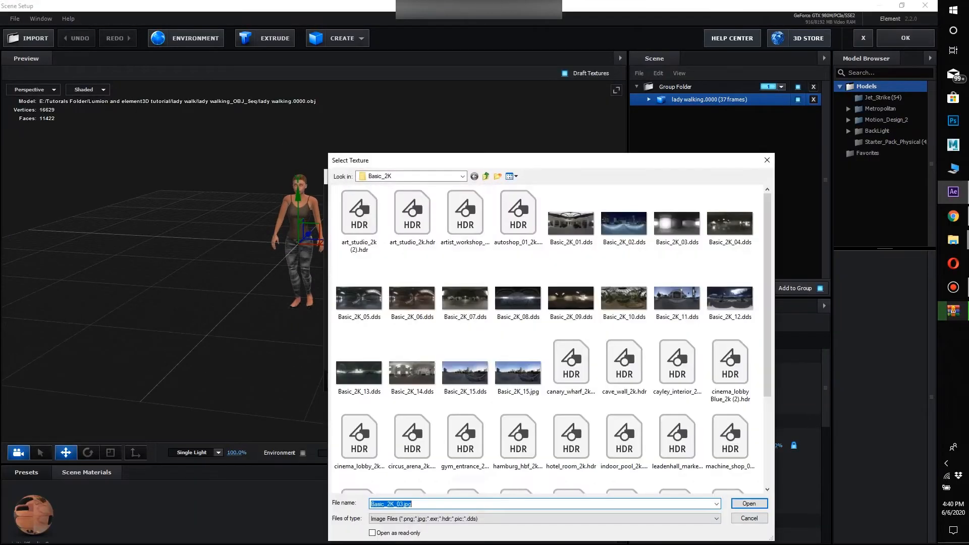
pyautogui.click(624, 298)
pyautogui.press('Return')
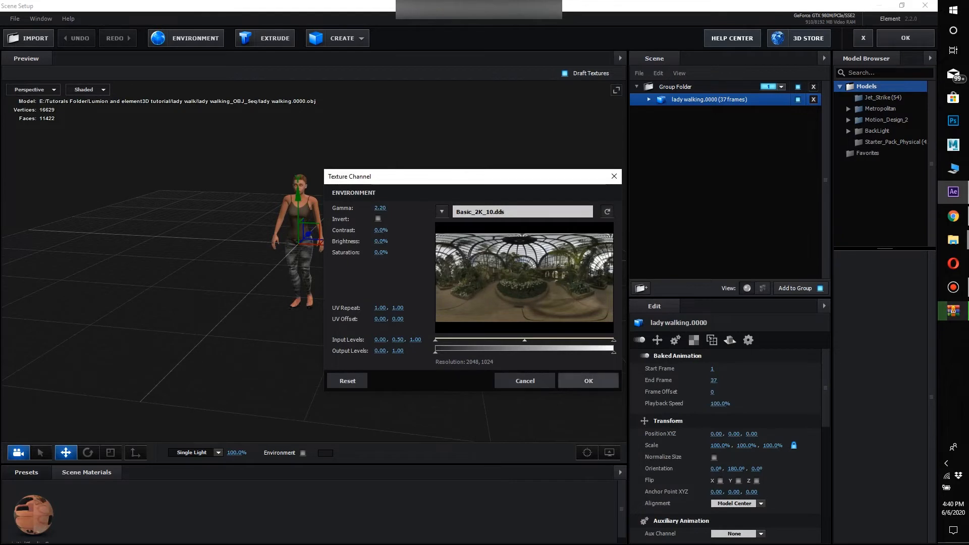
pyautogui.click(588, 380)
# Step: Create a plane model in the scene and scale it uniformly to about 1016%
pyautogui.moveTo(313, 260); pyautogui.dragTo(359, 282)
pyautogui.scroll(3, 313, 260)
pyautogui.click(337, 38)
pyautogui.click(471, 62)
pyautogui.scroll(-5, 354, 237)
pyautogui.press('r')
pyautogui.moveTo(299, 249); pyautogui.dragTo(676, 433)
pyautogui.scroll(-2, 293, 227)
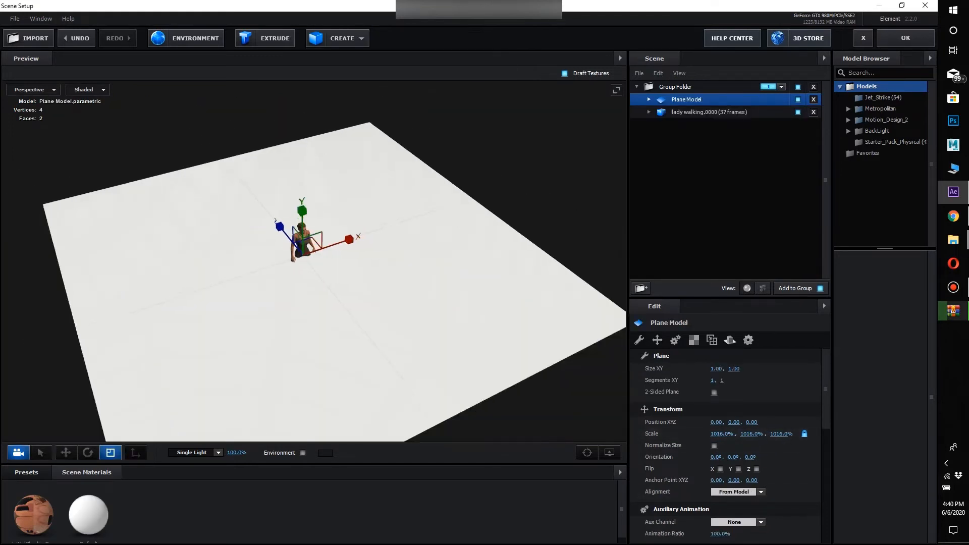
# Step: Lower the plane to a Y position of about -0.88 so it sits directly under the character's feet
pyautogui.moveTo(293, 273); pyautogui.dragTo(279, 240)
pyautogui.scroll(2, 290, 252)
pyautogui.press('w')
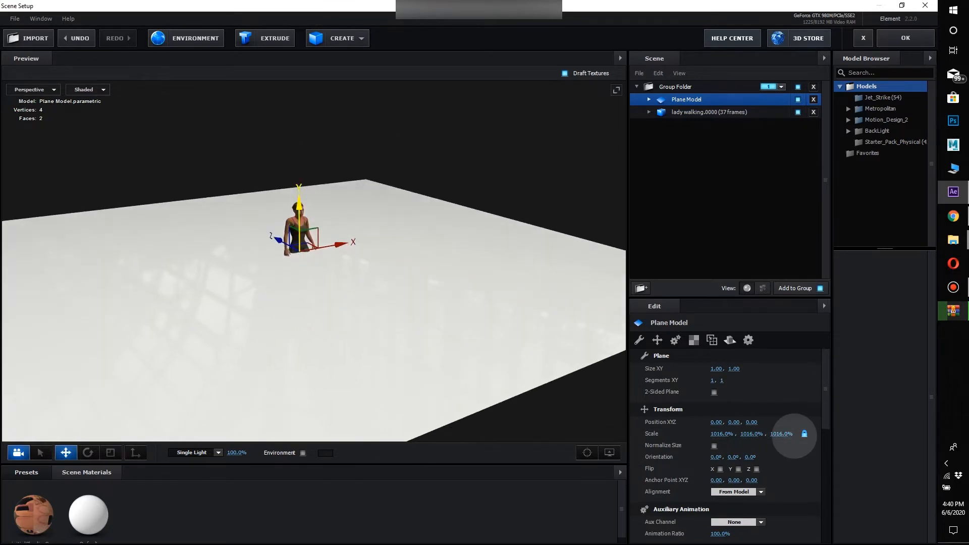
pyautogui.moveTo(299, 204); pyautogui.dragTo(469, 233)
pyautogui.scroll(3, 302, 253)
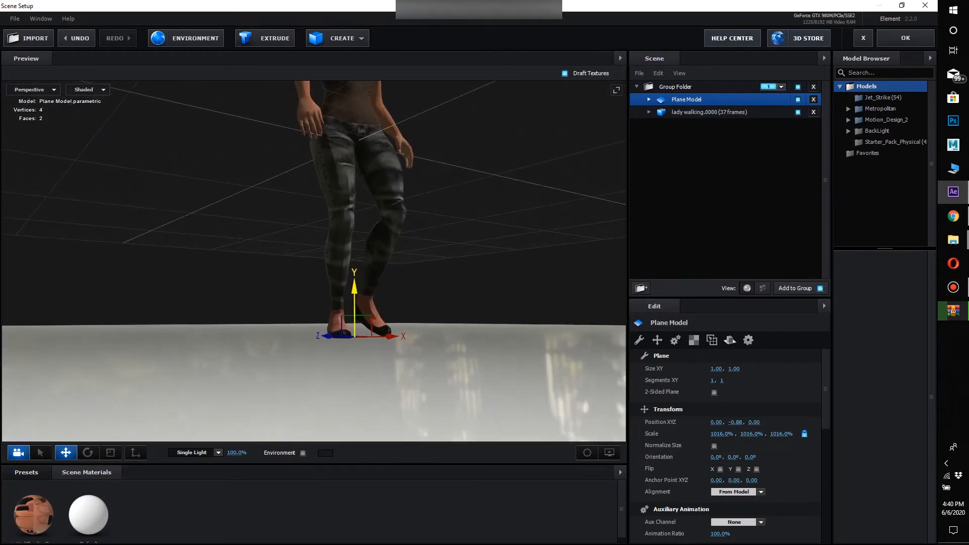
pyautogui.moveTo(354, 298); pyautogui.dragTo(420, 263)
pyautogui.moveTo(372, 297)
pyautogui.mouseDown()
pyautogui.moveTo(475, 315)
pyautogui.moveTo(356, 291)
pyautogui.mouseUp()
# Step: Enlarge the ground plane uniformly to a scale of about 1789%
pyautogui.press('r')
pyautogui.moveTo(285, 246); pyautogui.dragTo(284, 180)
pyautogui.scroll(-4, 314, 261)
# Step: Enable Matte Shadow in the plane's Default material and apply the scene setup
pyautogui.click(649, 99)
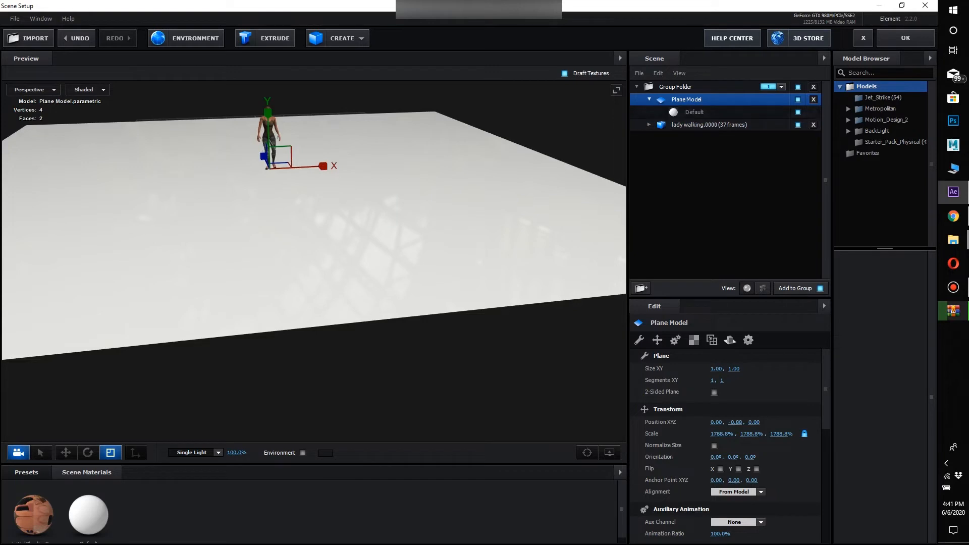
pyautogui.click(694, 112)
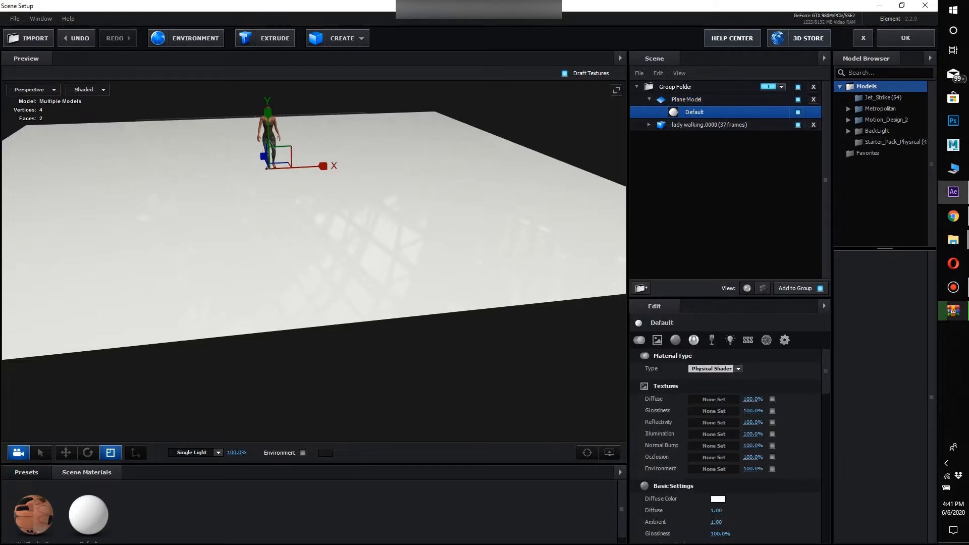
pyautogui.click(784, 339)
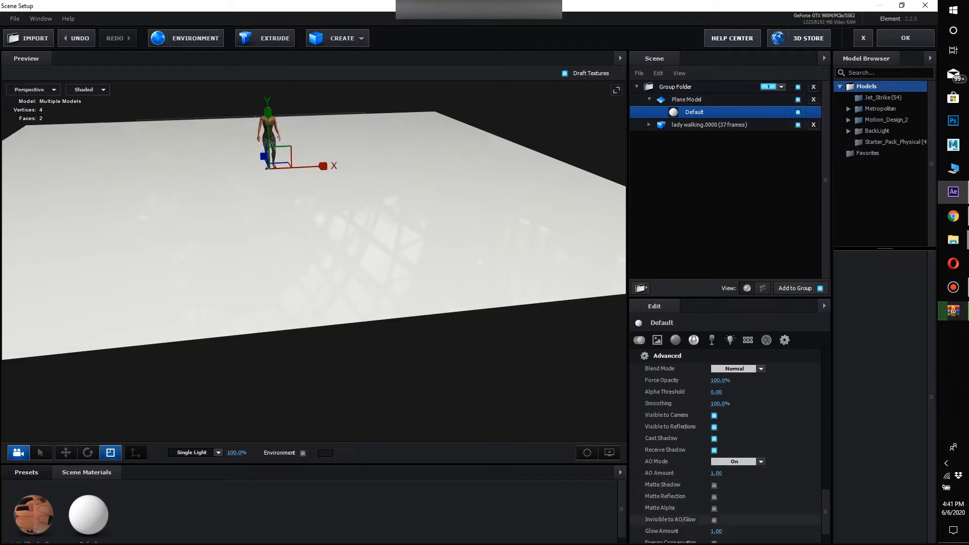
pyautogui.scroll(-2, 727, 519)
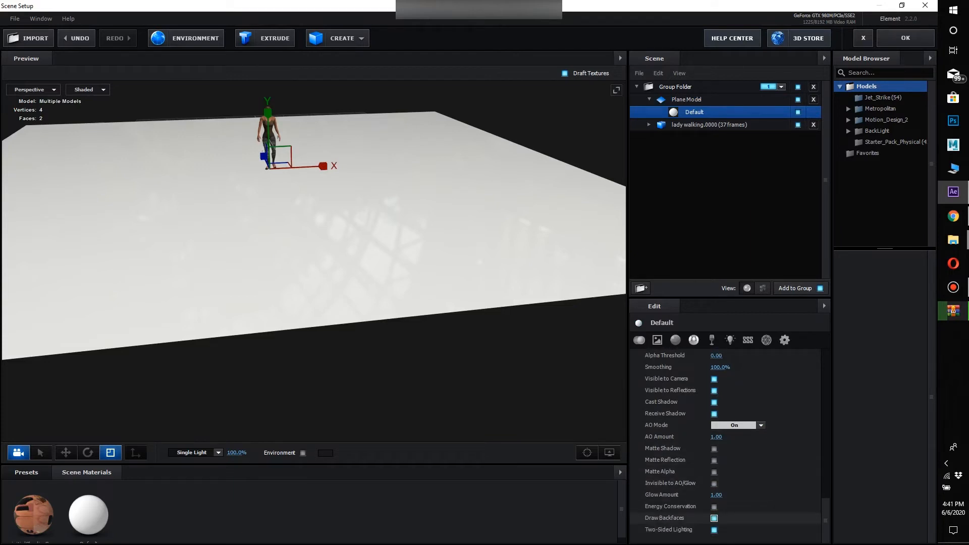
pyautogui.click(714, 448)
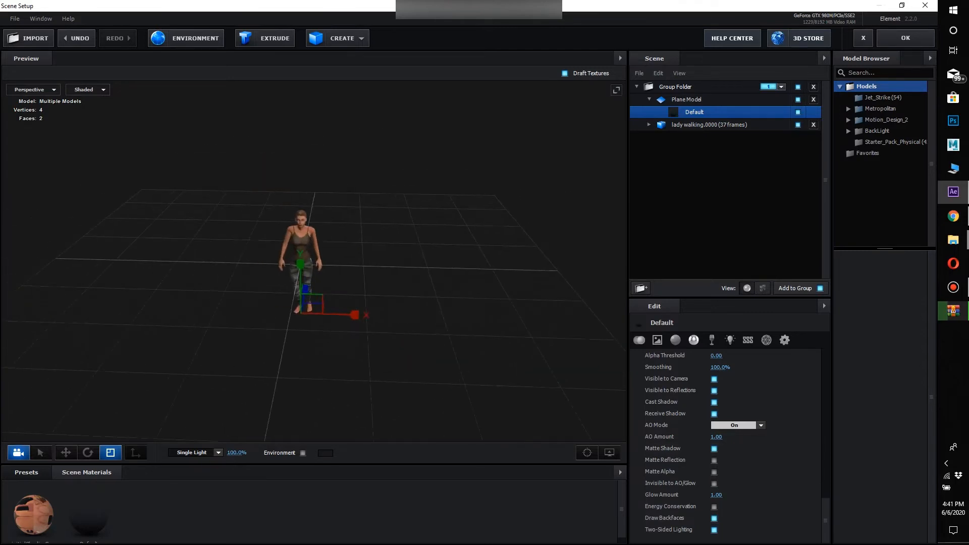
pyautogui.click(905, 38)
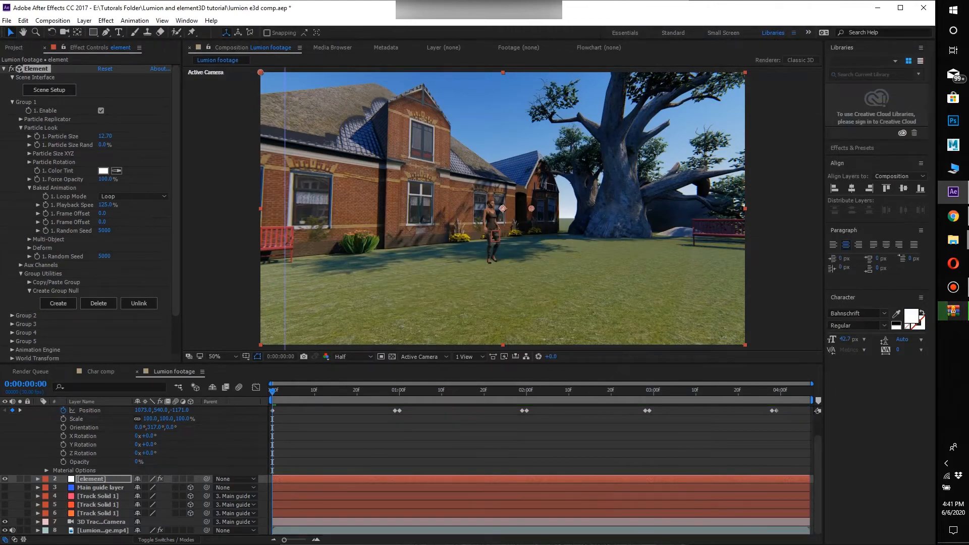
# Step: Enable ambient occlusion in the Element render settings and set its AO mode to Ray-Traced
pyautogui.scroll(-2, 88, 212)
pyautogui.scroll(2, 88, 212)
pyautogui.click(13, 102)
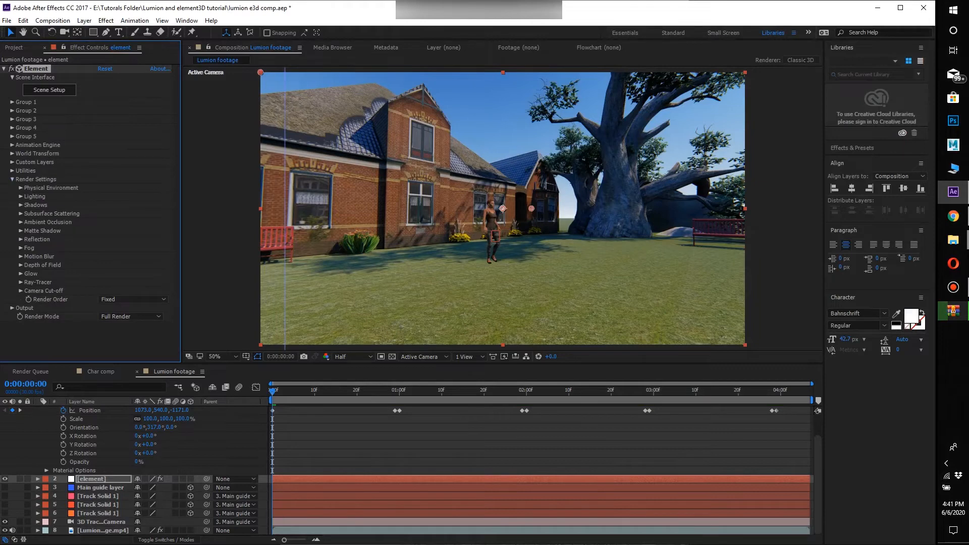
pyautogui.click(133, 222)
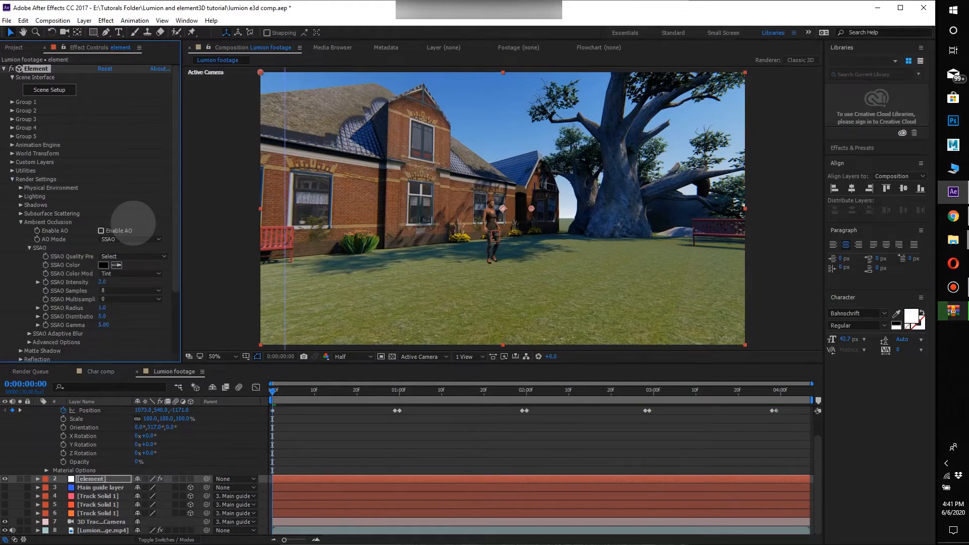
pyautogui.click(131, 240)
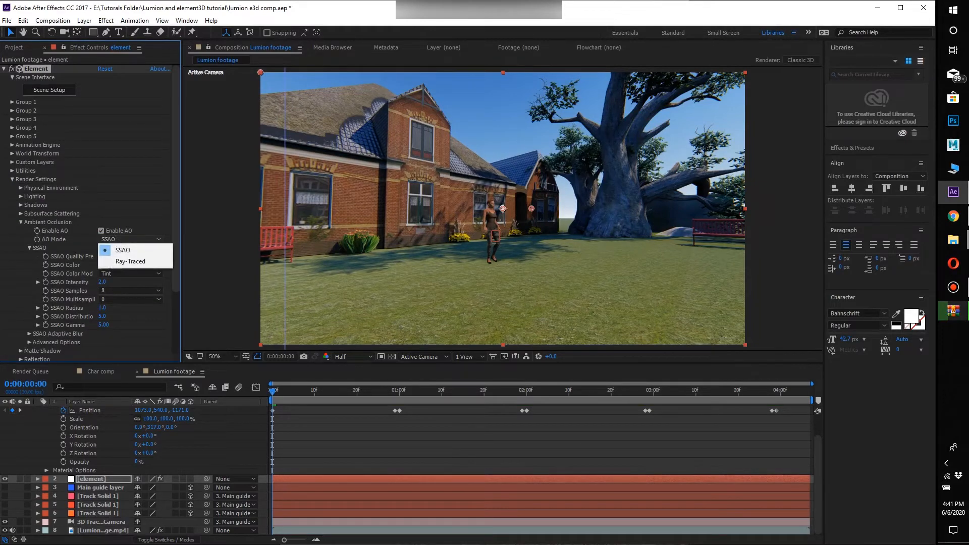
pyautogui.click(121, 260)
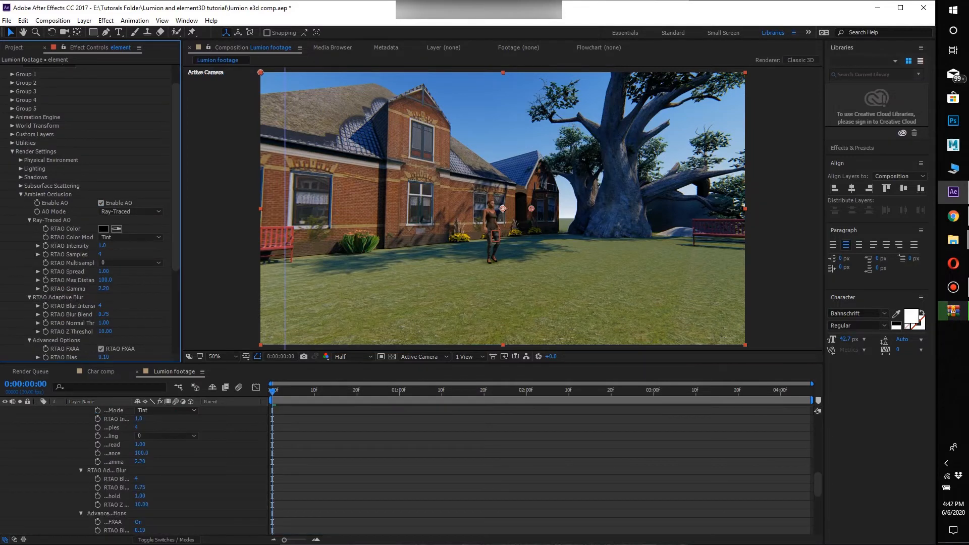
# Step: Preview the ambient occlusion on the walking character up close at 0:00:00:12 and set the preview resolution to Full
pyautogui.press('space')
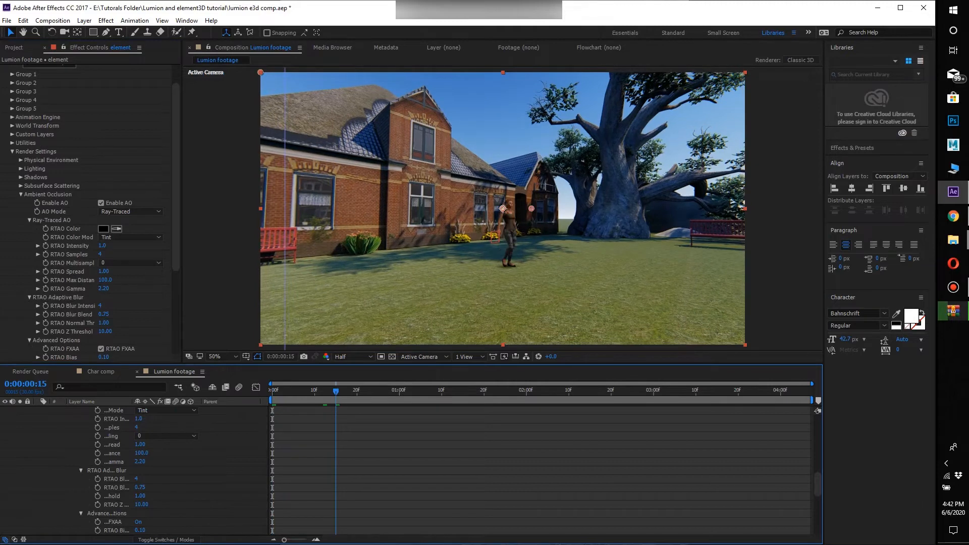
pyautogui.press('.')
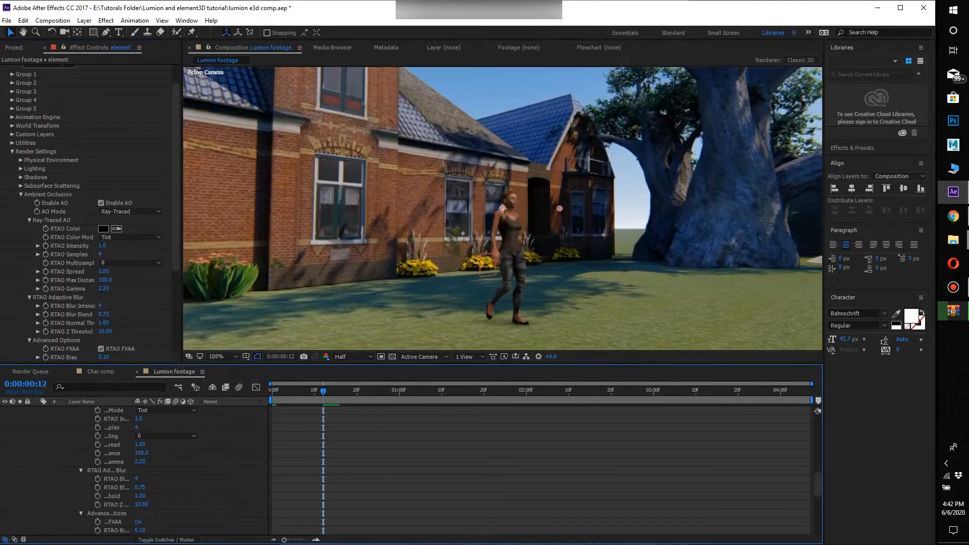
pyautogui.press(',')
pyautogui.press(',')
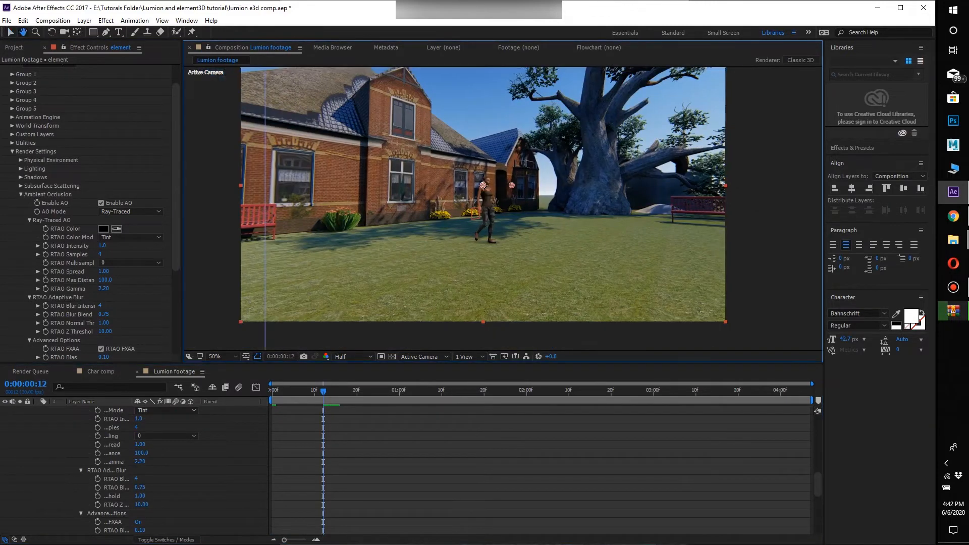
pyautogui.click(352, 356)
pyautogui.click(343, 380)
# Step: Set the RTAO color to dark teal 193D3E and the RTAO samples to 6
pyautogui.click(103, 229)
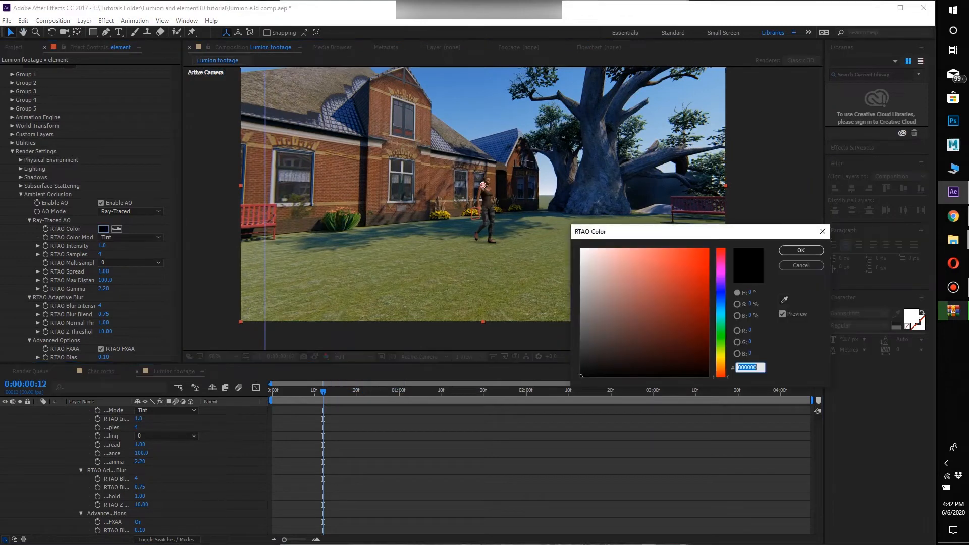
pyautogui.click(720, 313)
pyautogui.click(653, 349)
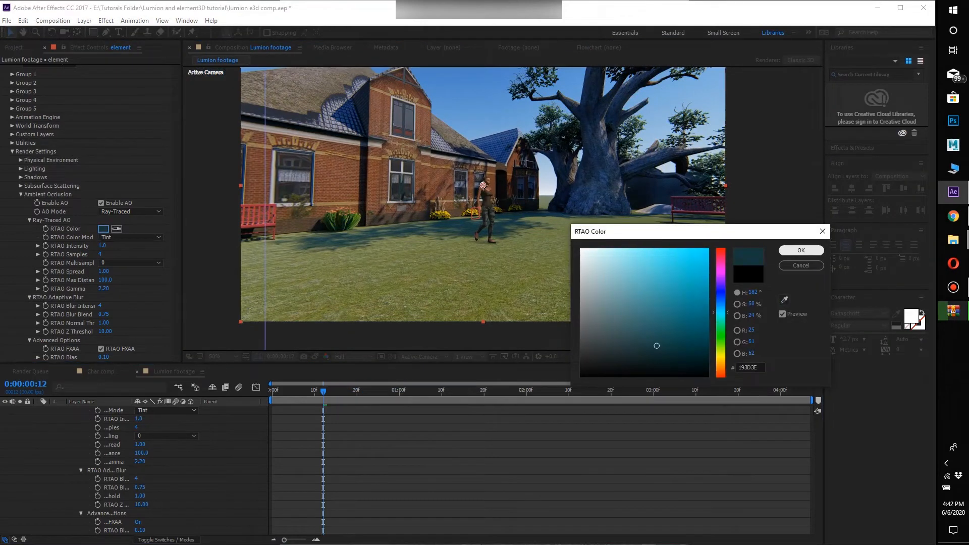
pyautogui.click(801, 250)
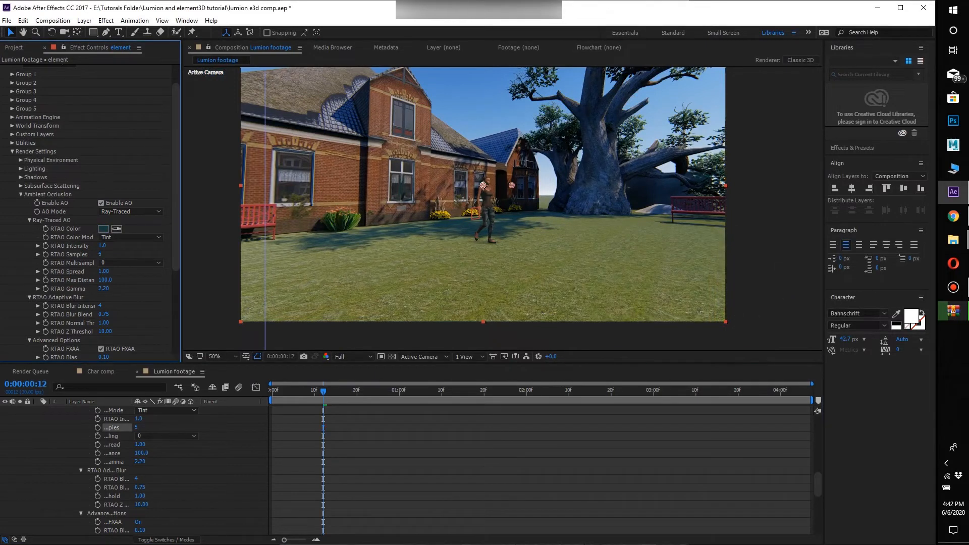
pyautogui.moveTo(100, 254); pyautogui.dragTo(104, 254)
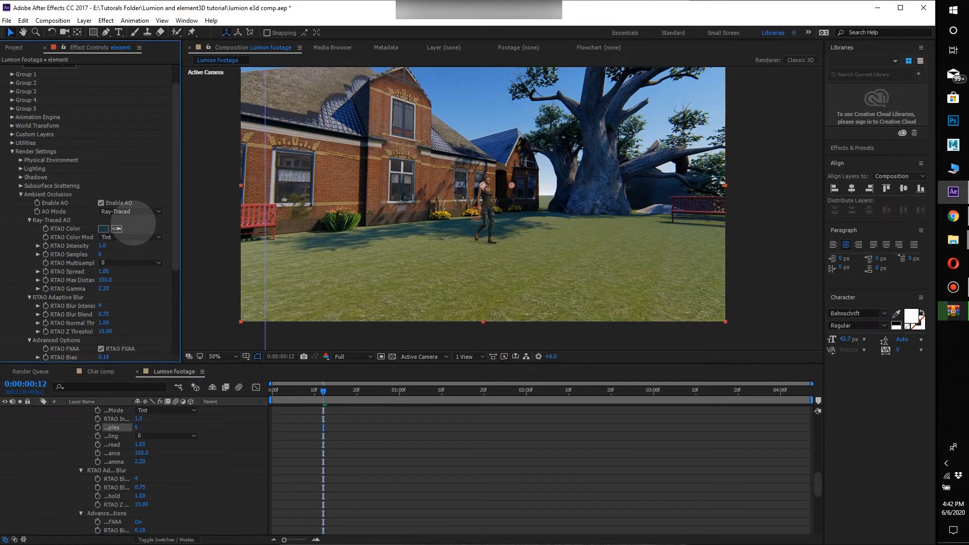
# Step: Set the RTAO max distance to 40, the RTAO gamma to 4.96 and the RTAO spread to 0.56
pyautogui.moveTo(105, 279); pyautogui.dragTo(428, 279)
pyautogui.moveTo(158, 280); pyautogui.dragTo(84, 280)
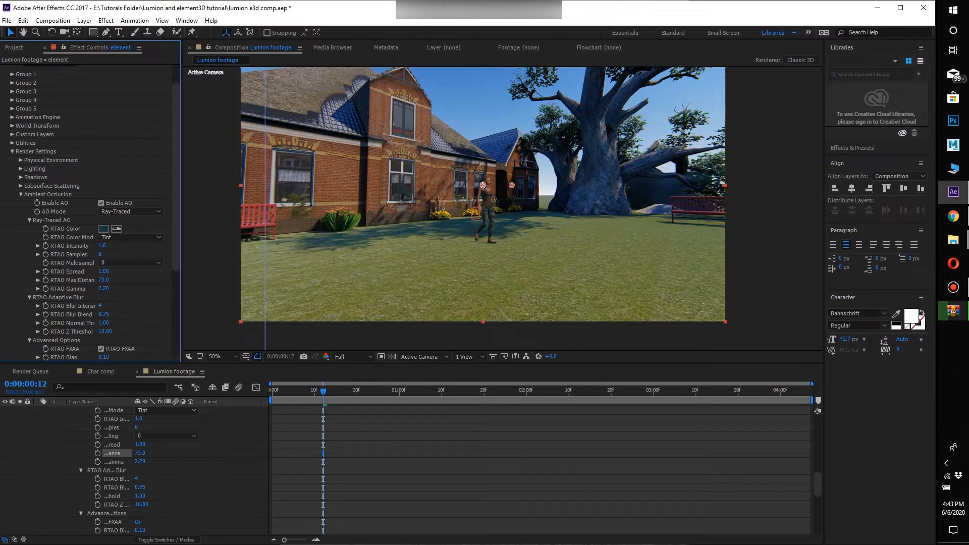
pyautogui.moveTo(104, 288)
pyautogui.mouseDown()
pyautogui.moveTo(134, 288)
pyautogui.moveTo(87, 280)
pyautogui.mouseUp()
pyautogui.scroll(-3, 91, 212)
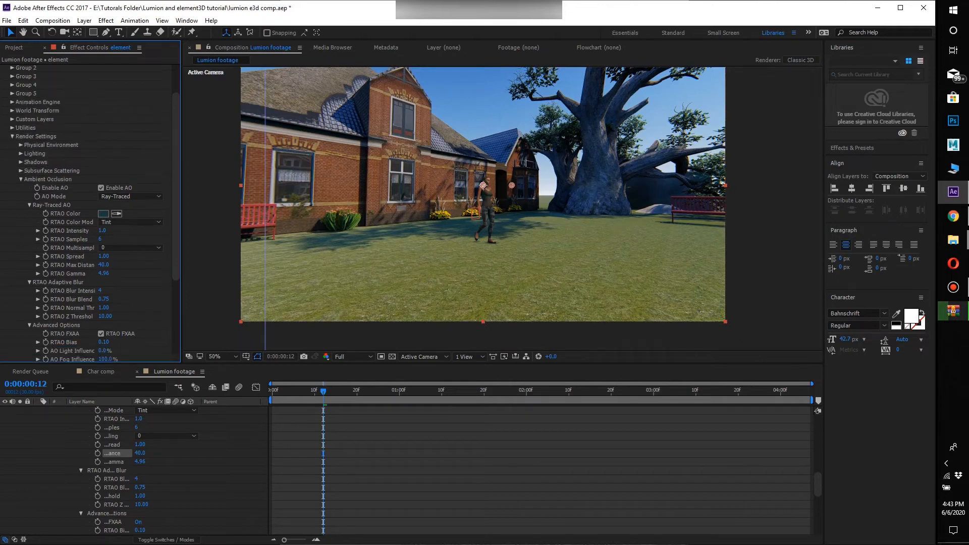
pyautogui.moveTo(103, 241); pyautogui.dragTo(91, 241)
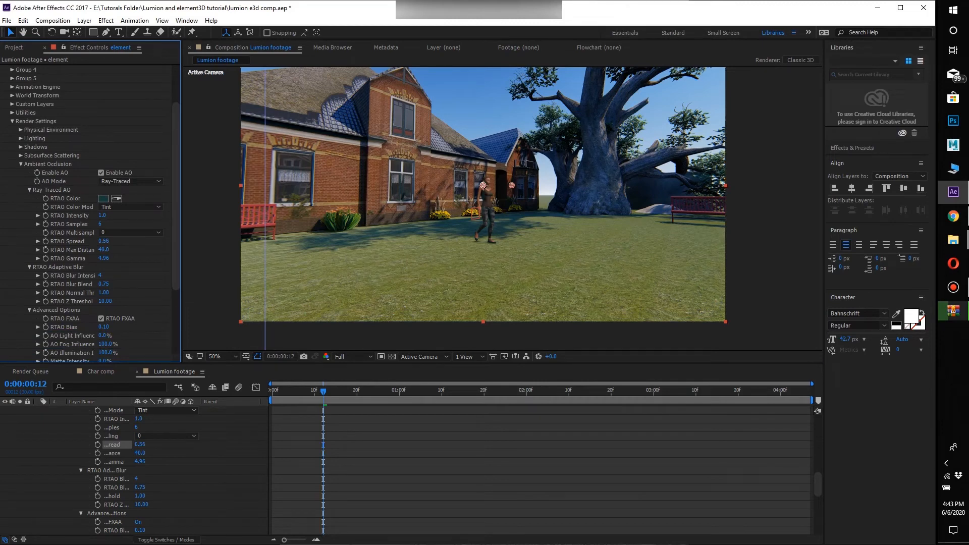
pyautogui.click(272, 391)
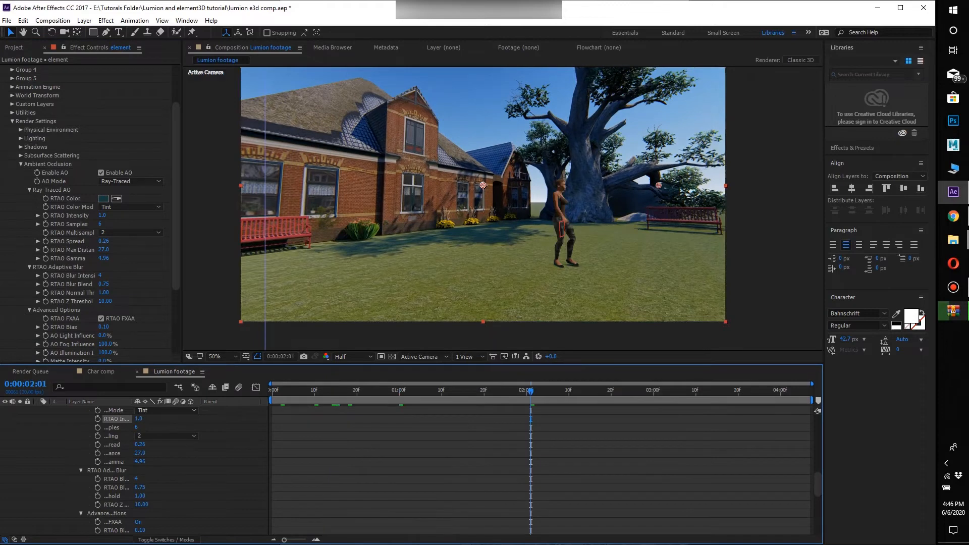
# Step: Try an RTAO intensity of 0.7 and check the character at several frames, playing the walk from 0:00:00:13
pyautogui.moveTo(102, 216); pyautogui.dragTo(100, 215)
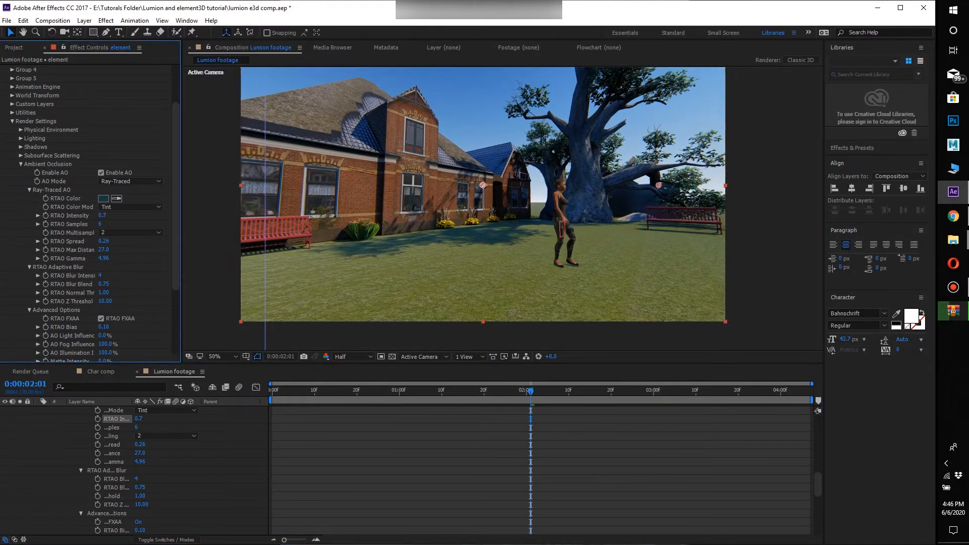
pyautogui.click(468, 391)
pyautogui.click(357, 391)
pyautogui.click(327, 391)
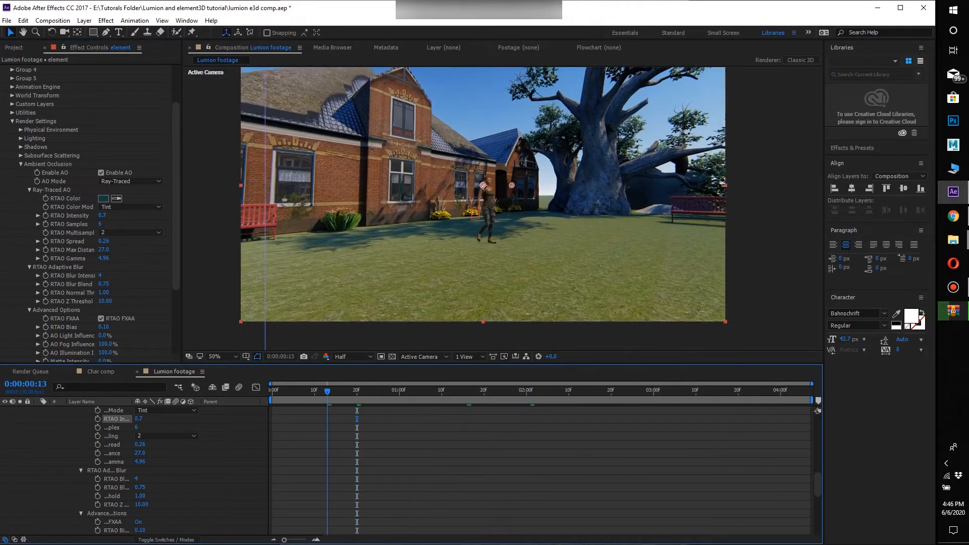
pyautogui.press('space')
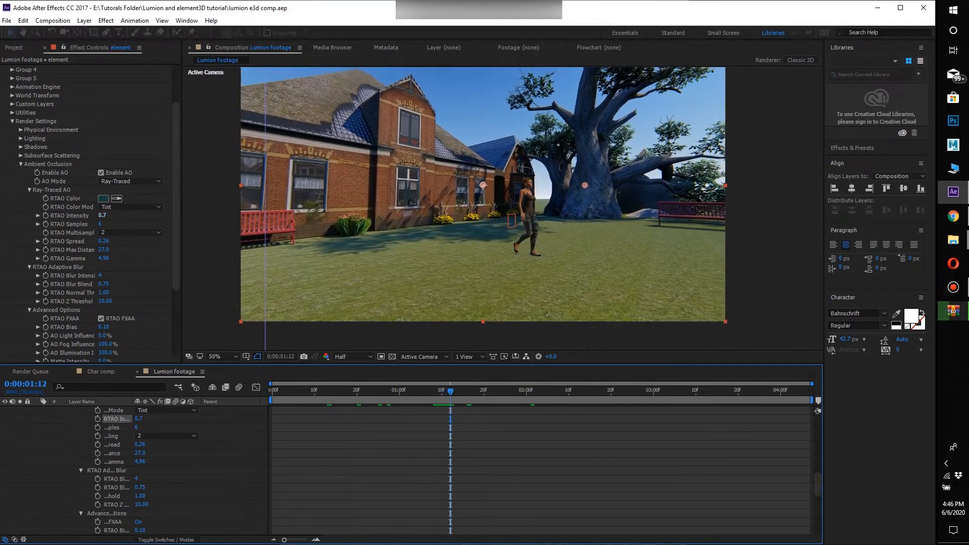
# Step: Set the RTAO intensity to 0.8, collapse the ambient occlusion settings and save the project
pyautogui.moveTo(102, 215); pyautogui.dragTo(107, 215)
pyautogui.click(20, 164)
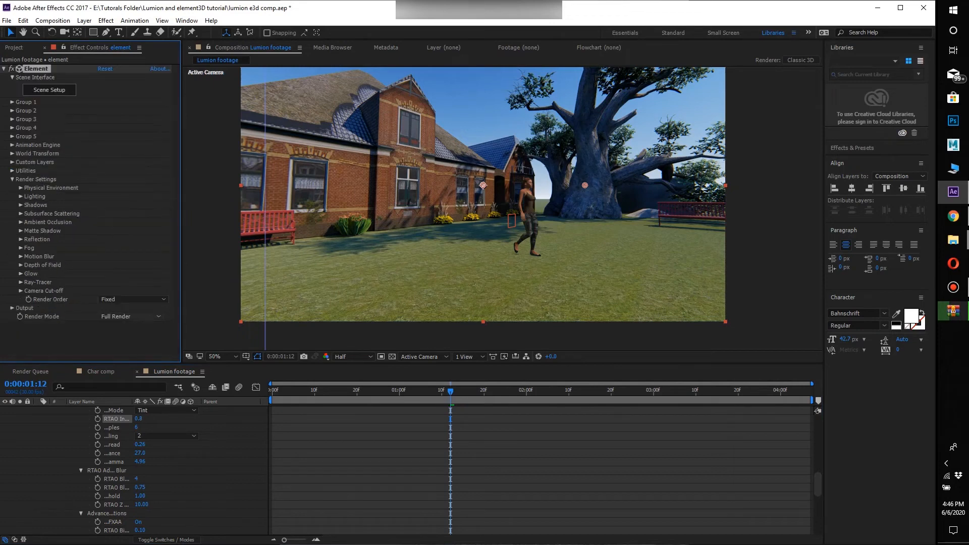
pyautogui.hotkey('ctrl', 's')
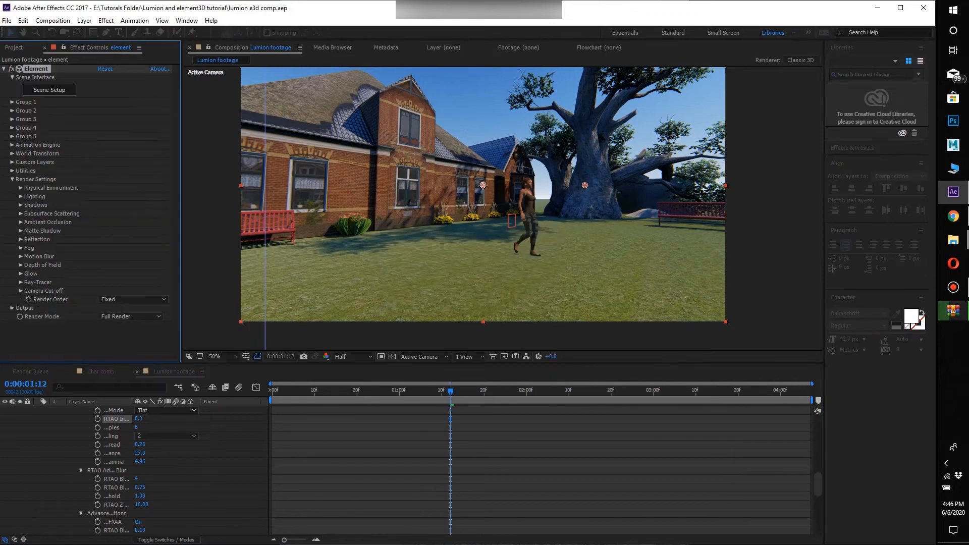
# Step: Create a parallel light with the warm color FFEFDA, 100% intensity and shadow casting enabled
pyautogui.press('space')
pyautogui.moveTo(483, 185); pyautogui.dragTo(515, 206)
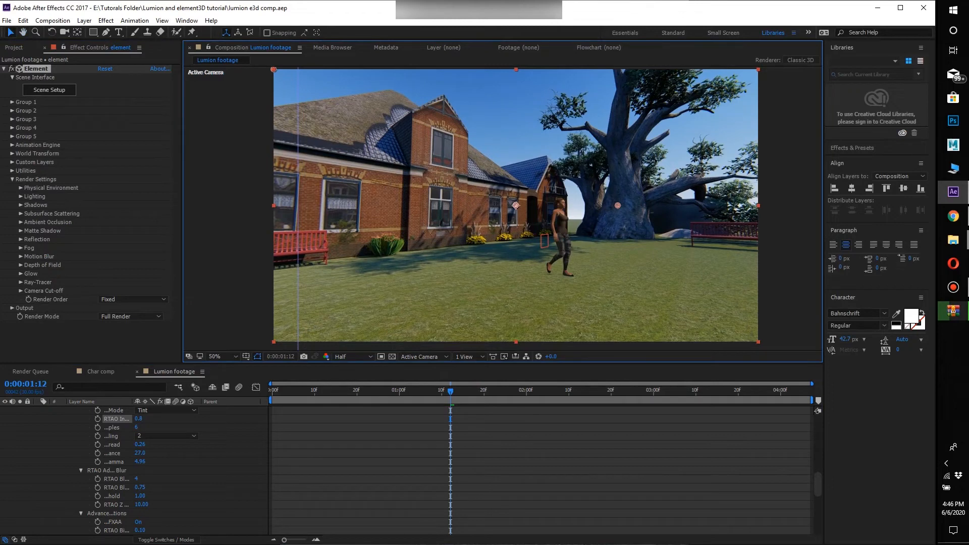
pyautogui.rightClick(209, 101)
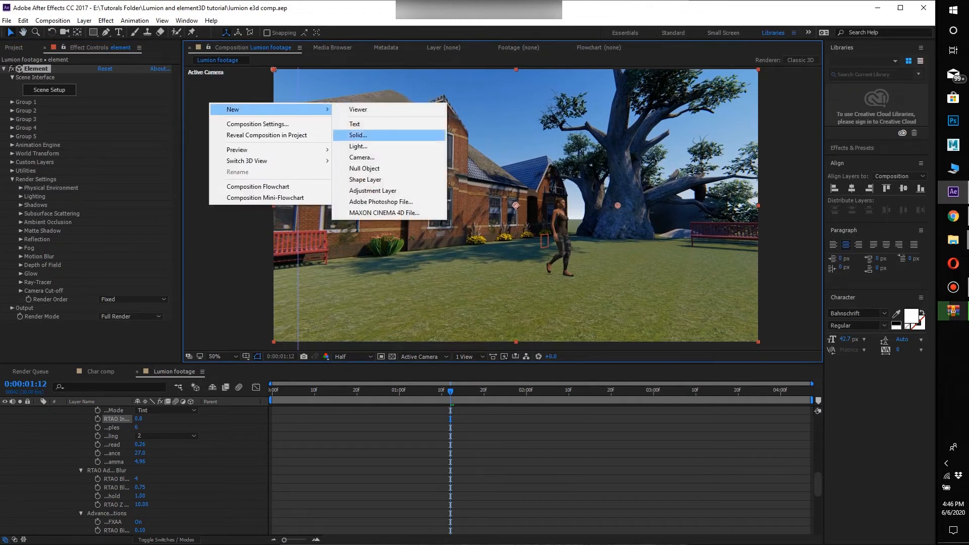
pyautogui.click(346, 142)
pyautogui.click(681, 155)
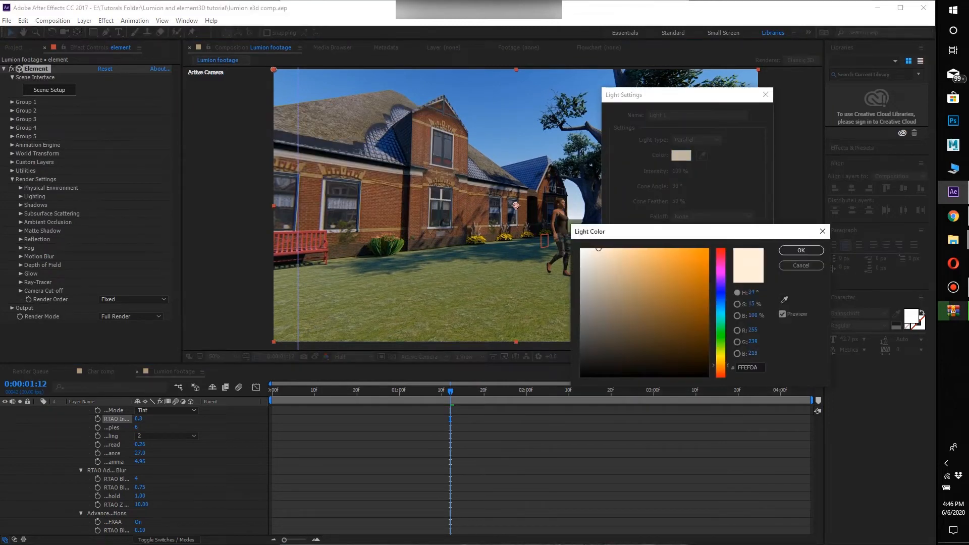
pyautogui.click(800, 250)
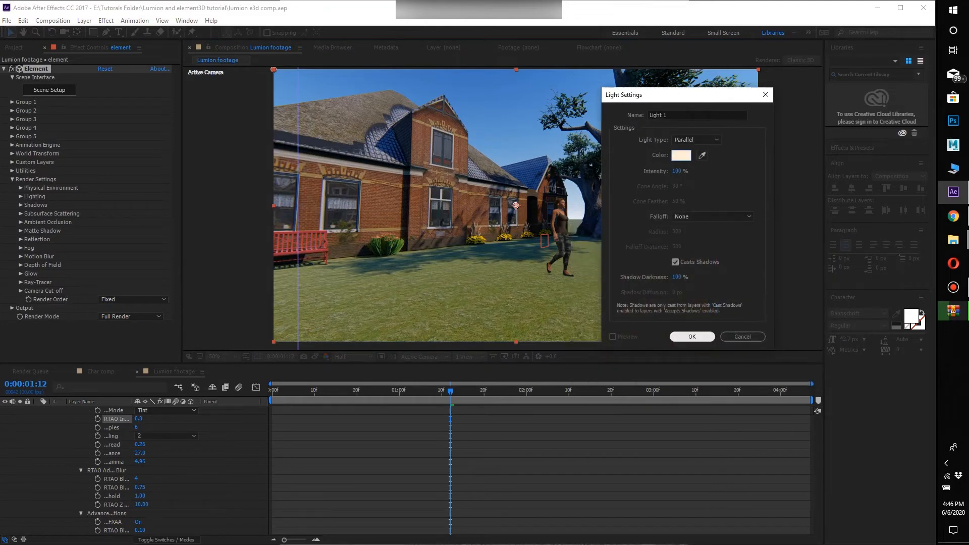
pyautogui.click(691, 336)
# Step: Collapse the expanded layer properties in the timeline and show the composition in four views at the first frame
pyautogui.scroll(4, 133, 469)
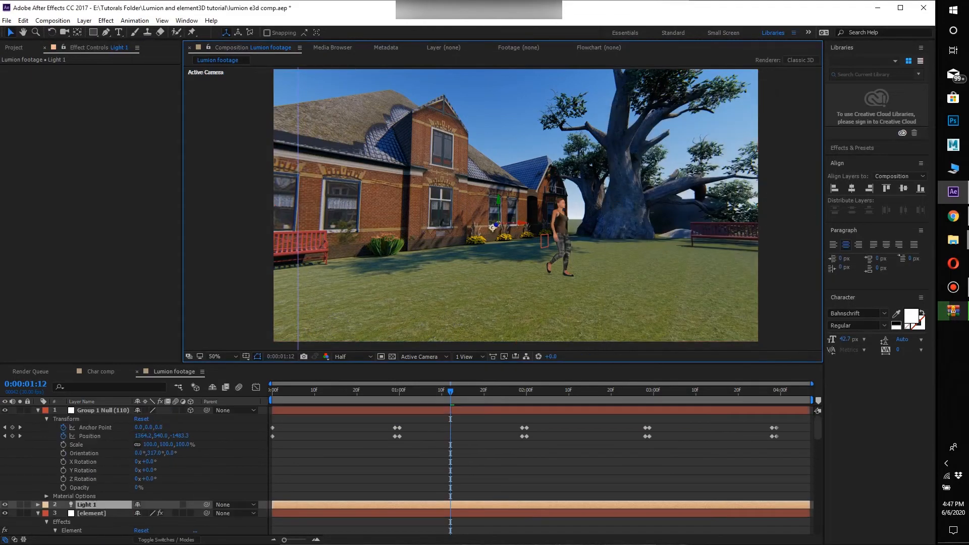
pyautogui.click(38, 411)
pyautogui.click(38, 428)
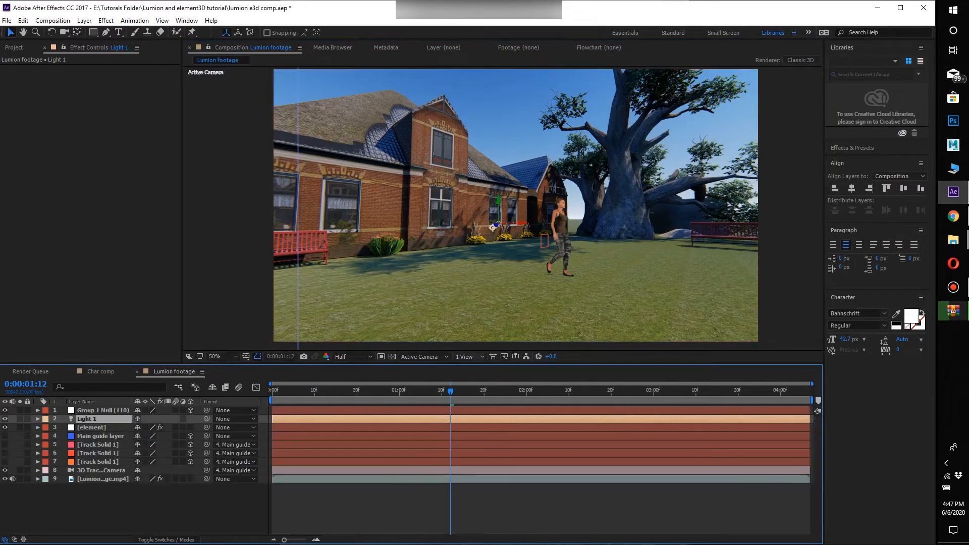
pyautogui.click(469, 357)
pyautogui.click(466, 401)
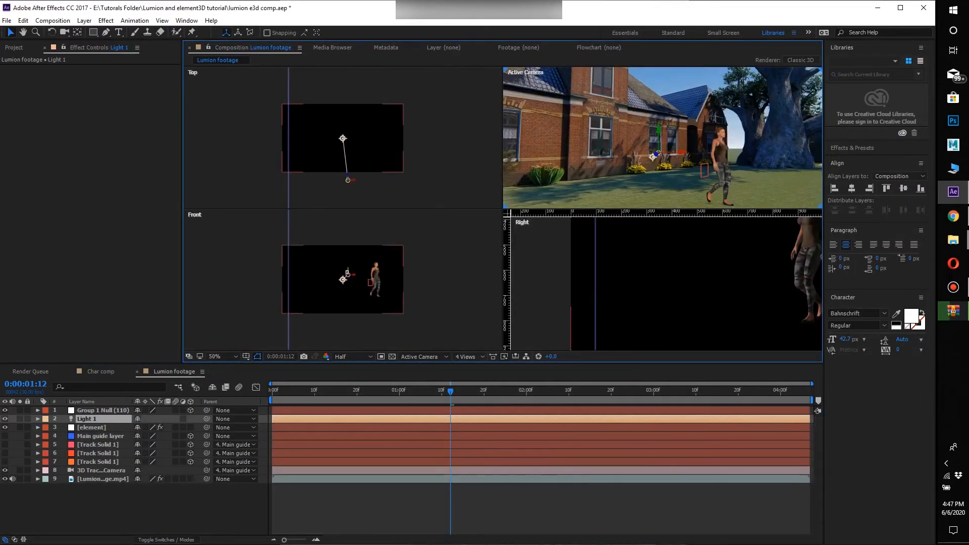
pyautogui.press('Home')
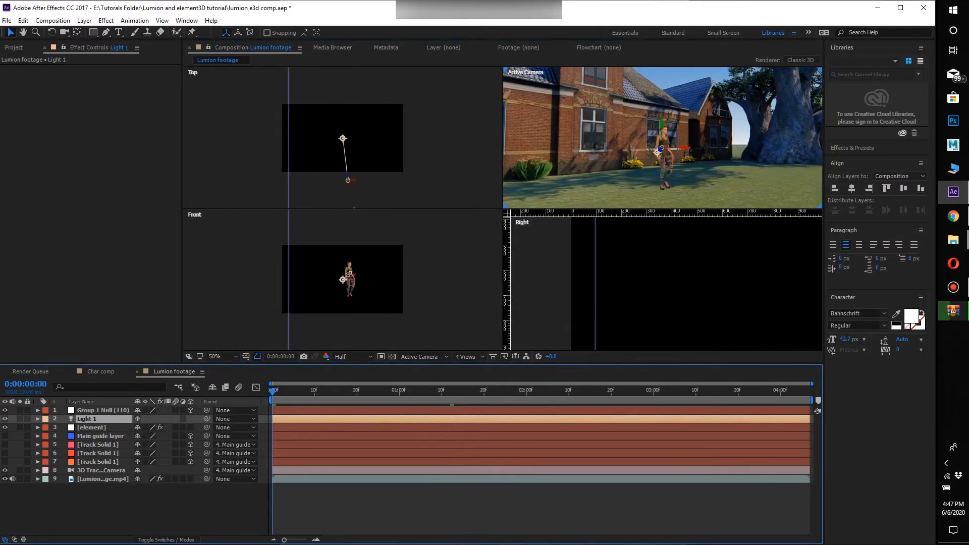
# Step: Place Light 1 high and off to one side using the Front and Top views, with its point of interest on the character
pyautogui.moveTo(354, 274)
pyautogui.mouseDown()
pyautogui.moveTo(407, 275)
pyautogui.moveTo(400, 243)
pyautogui.moveTo(359, 270)
pyautogui.moveTo(408, 243)
pyautogui.moveTo(352, 273)
pyautogui.mouseUp()
pyautogui.press('c')
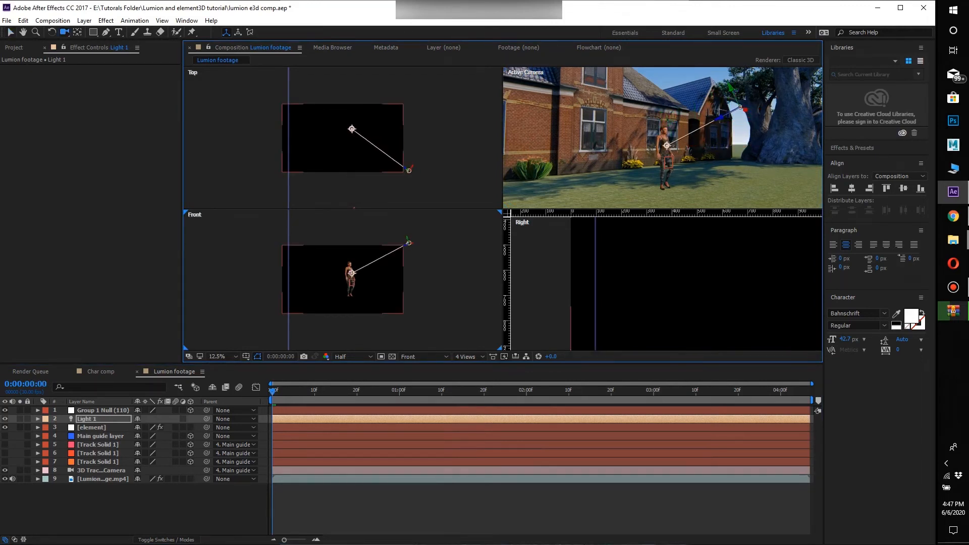
pyautogui.moveTo(347, 152)
pyautogui.mouseDown()
pyautogui.moveTo(347, 177)
pyautogui.moveTo(345, 152)
pyautogui.mouseUp()
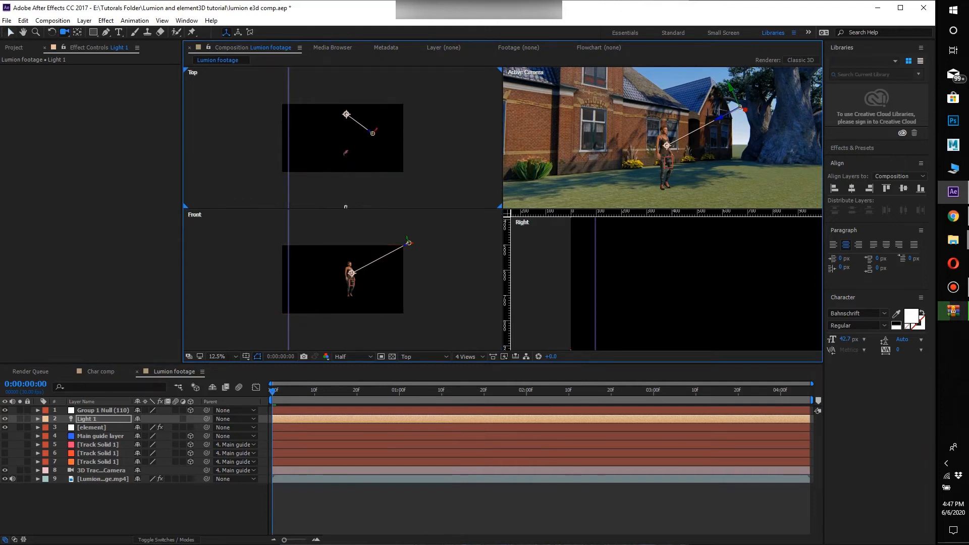
pyautogui.press('v')
pyautogui.moveTo(346, 114); pyautogui.dragTo(397, 118)
pyautogui.moveTo(406, 243); pyautogui.dragTo(350, 269)
pyautogui.moveTo(344, 134); pyautogui.dragTo(348, 151)
pyautogui.moveTo(397, 113); pyautogui.dragTo(407, 128)
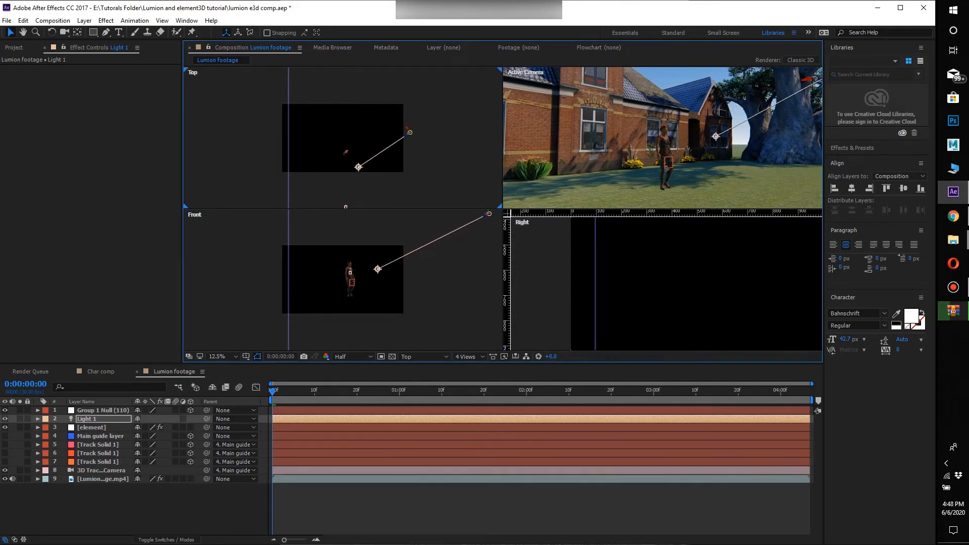
pyautogui.moveTo(359, 167); pyautogui.dragTo(348, 152)
pyautogui.moveTo(356, 269); pyautogui.dragTo(352, 273)
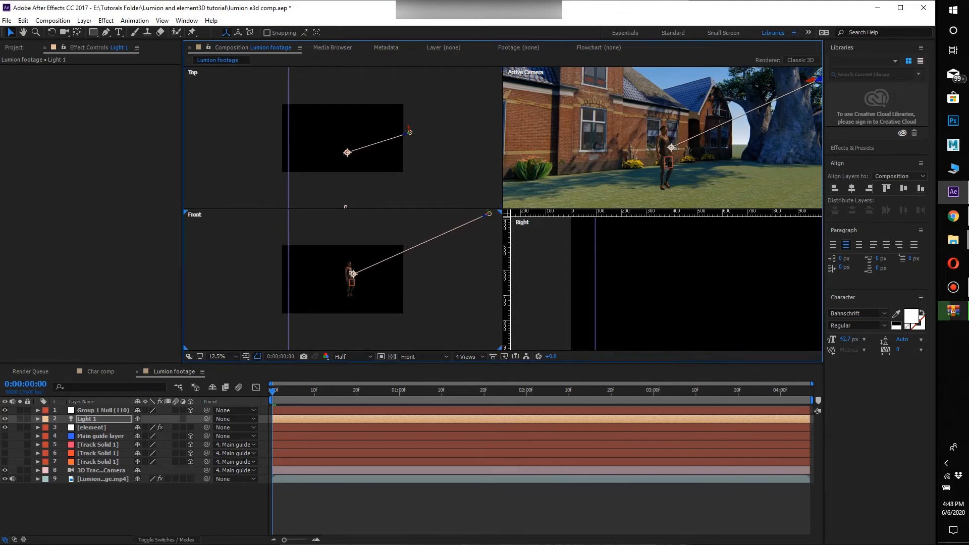
# Step: Enable shadows in the Element render settings of the element layer and fit the whole frame in the Active Camera view
pyautogui.click(91, 427)
pyautogui.click(21, 205)
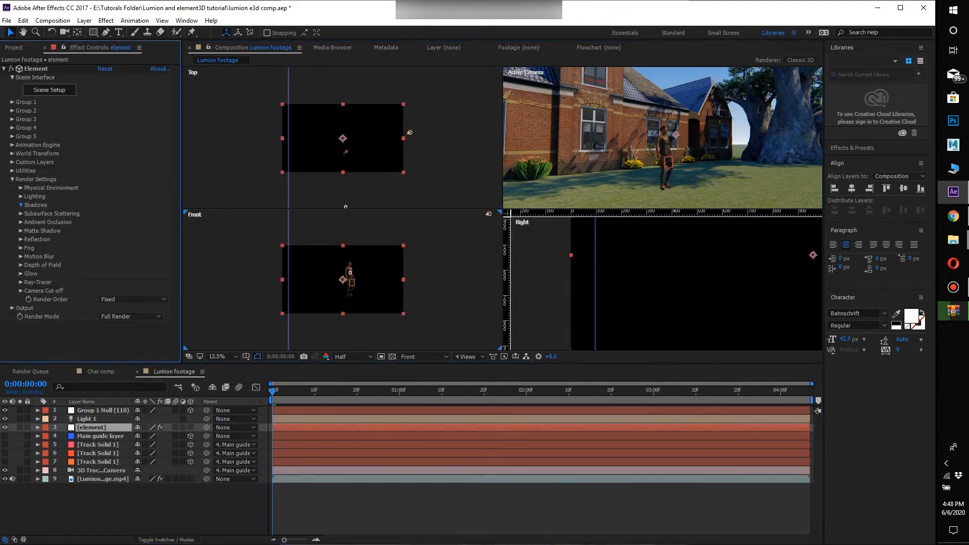
pyautogui.click(101, 213)
pyautogui.scroll(-1, 662, 137)
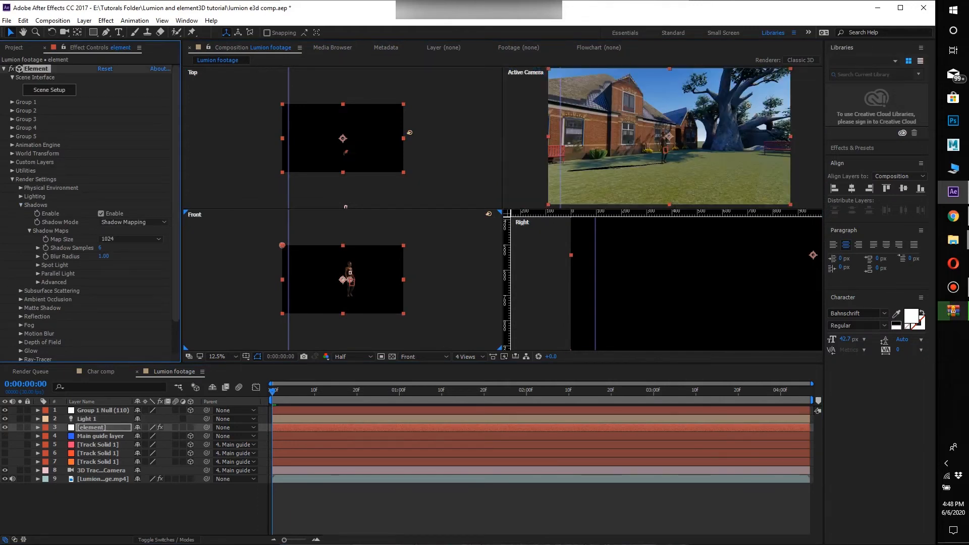
pyautogui.scroll(1, 662, 137)
pyautogui.scroll(-1, 662, 137)
# Step: Return to a single view and set the shadow samples to 17 and the shadow blur radius to 31.7
pyautogui.moveTo(100, 247); pyautogui.dragTo(173, 256)
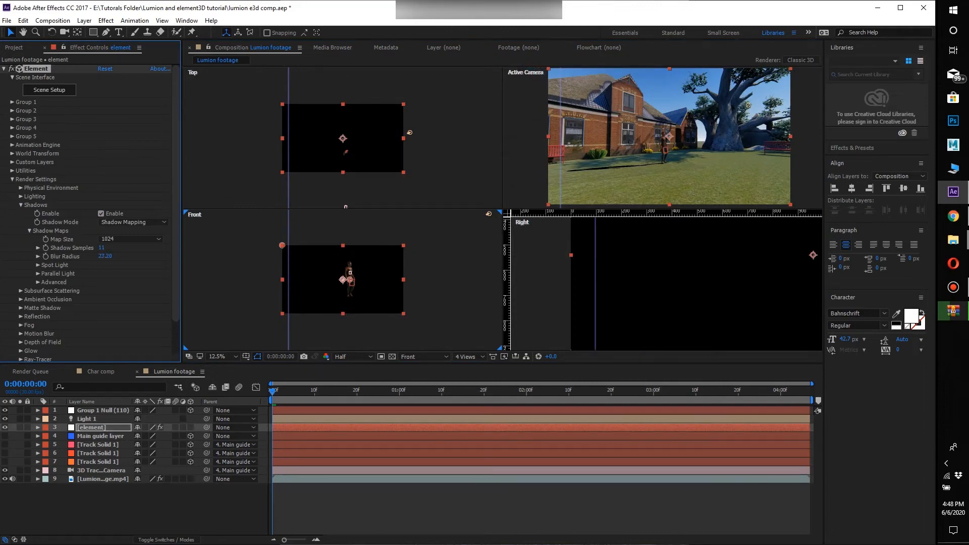
pyautogui.click(466, 357)
pyautogui.click(472, 369)
pyautogui.moveTo(105, 256); pyautogui.dragTo(133, 256)
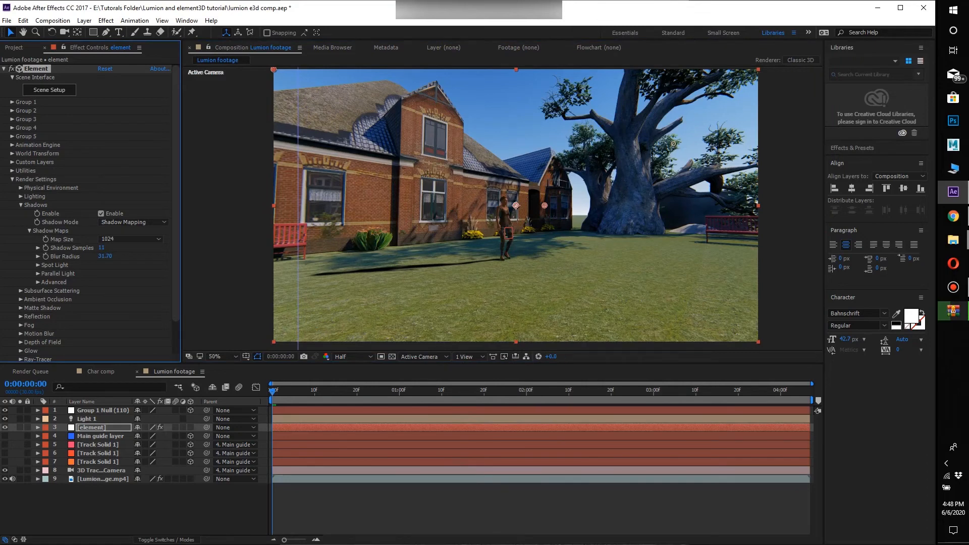
pyautogui.moveTo(101, 248); pyautogui.dragTo(149, 251)
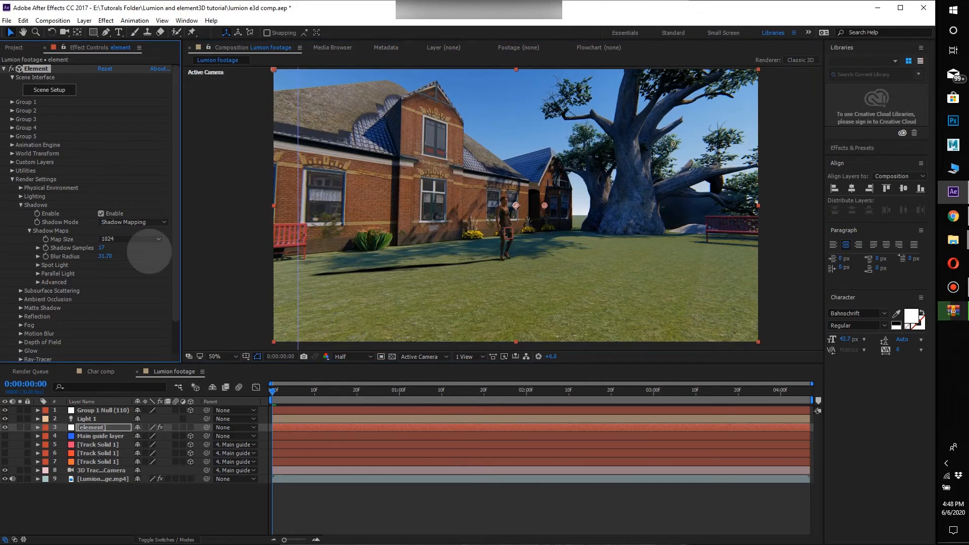
# Step: In the advanced shadow map settings, set the gamma to about 1, the blur scale to 130% and the blur bias to 3.3
pyautogui.click(38, 282)
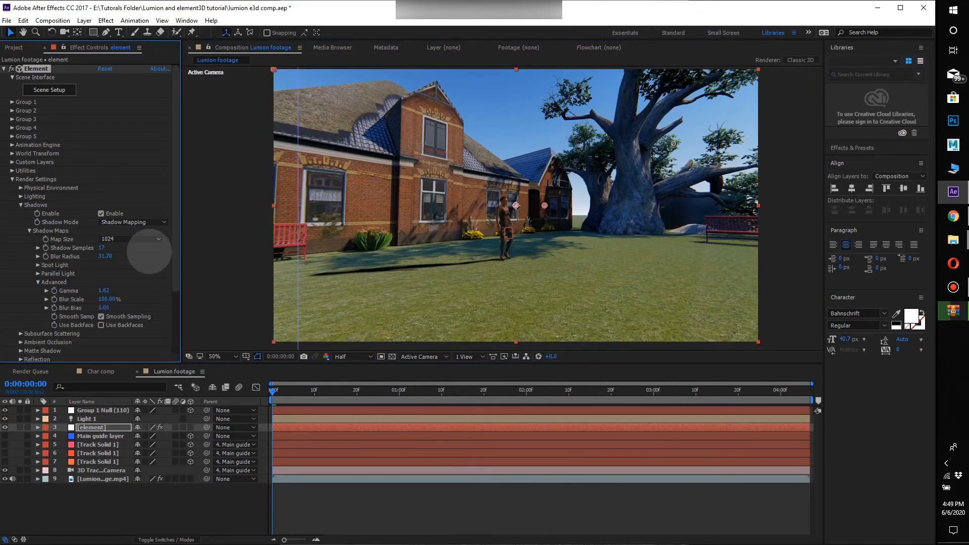
pyautogui.moveTo(103, 290); pyautogui.dragTo(25, 290)
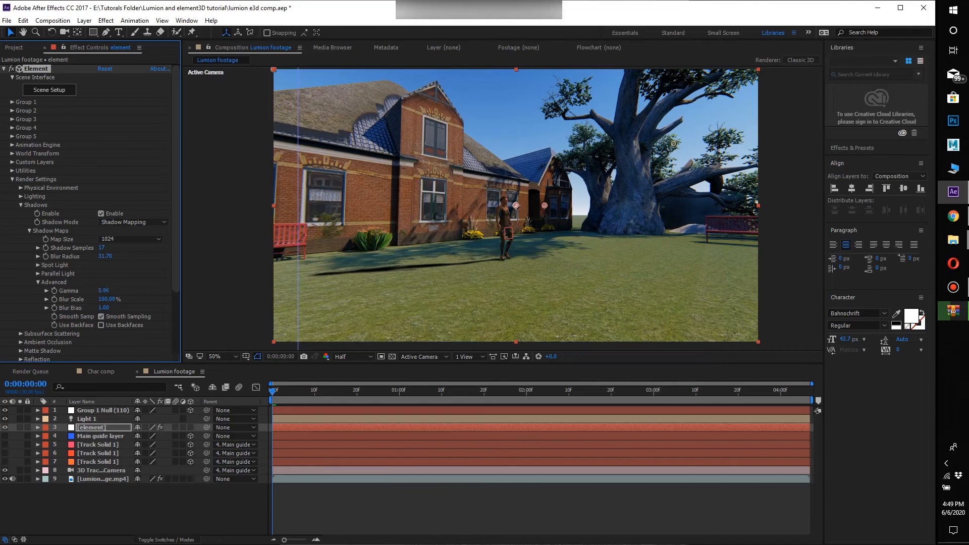
pyautogui.moveTo(107, 299)
pyautogui.mouseDown()
pyautogui.moveTo(147, 299)
pyautogui.moveTo(92, 299)
pyautogui.mouseUp()
pyautogui.moveTo(102, 290); pyautogui.dragTo(105, 290)
pyautogui.click(104, 290)
pyautogui.write('1.01')
pyautogui.press('Return')
pyautogui.moveTo(103, 308); pyautogui.dragTo(115, 307)
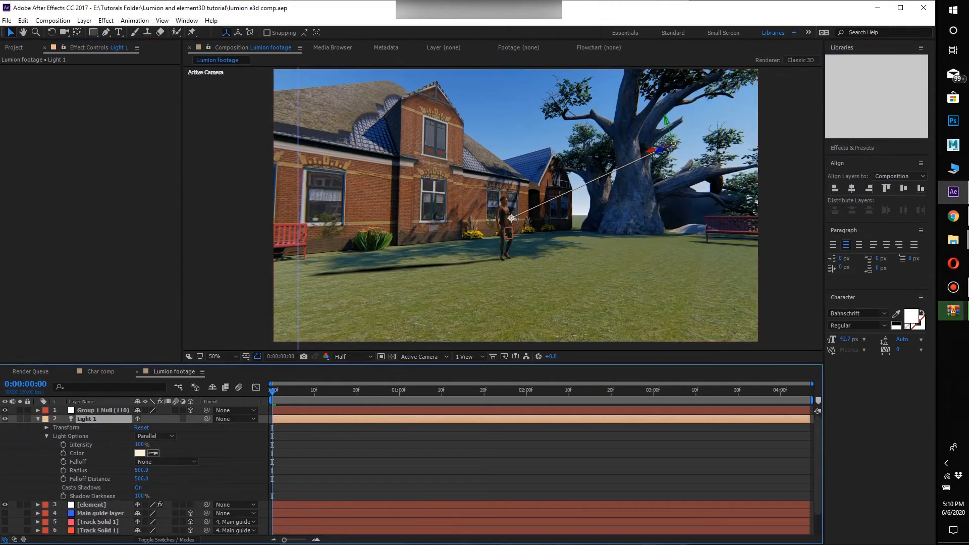
# Step: Set Light 1's shadow darkness to 68%, and on the element layer set the shadow samples to 20 and adjust the blur radius
pyautogui.moveTo(139, 495); pyautogui.dragTo(122, 495)
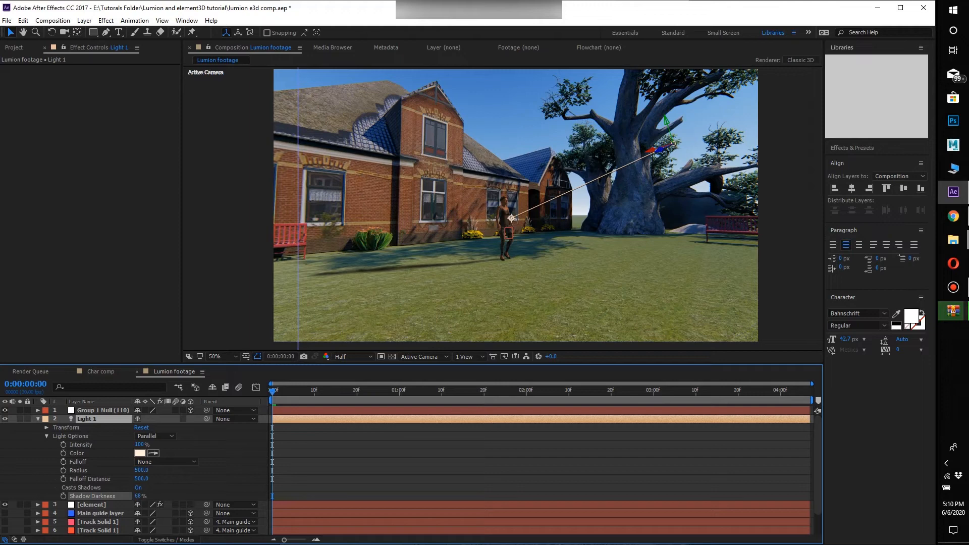
pyautogui.scroll(-1, 406, 467)
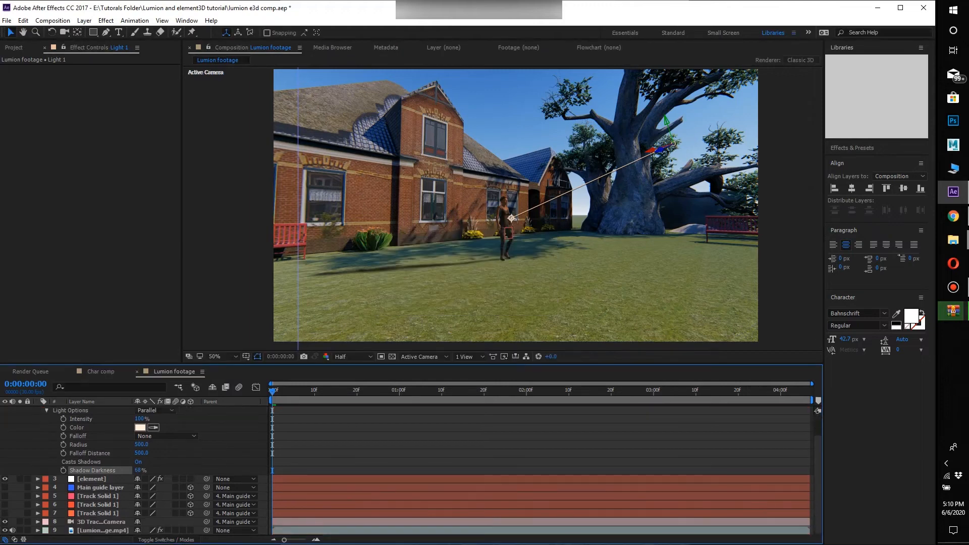
pyautogui.click(92, 478)
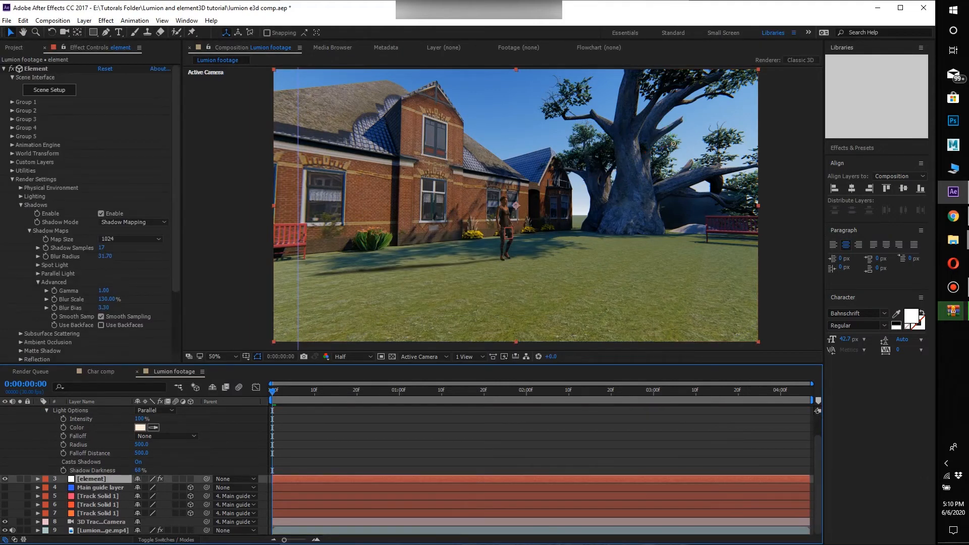
pyautogui.moveTo(102, 248); pyautogui.dragTo(97, 247)
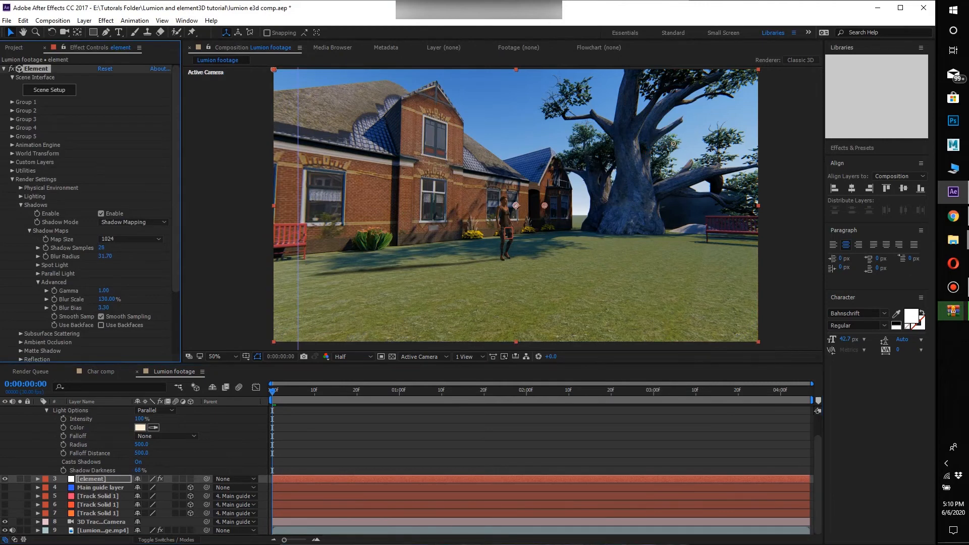
pyautogui.moveTo(105, 256); pyautogui.dragTo(70, 255)
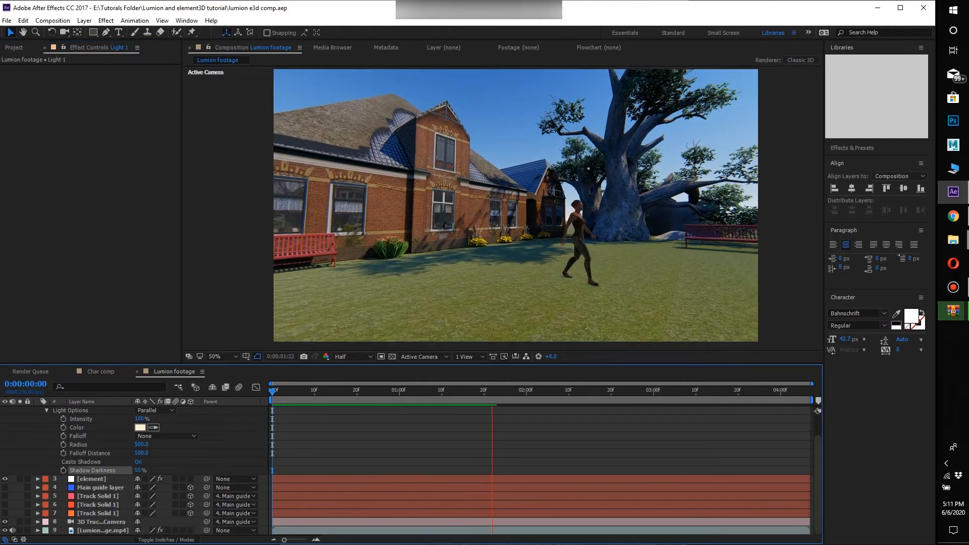
# Step: Play back the walk to check the character's ground shadow and return to the first frame
pyautogui.press('space')
pyautogui.press('space')
pyautogui.press('Home')
pyautogui.scroll(3, 411, 469)
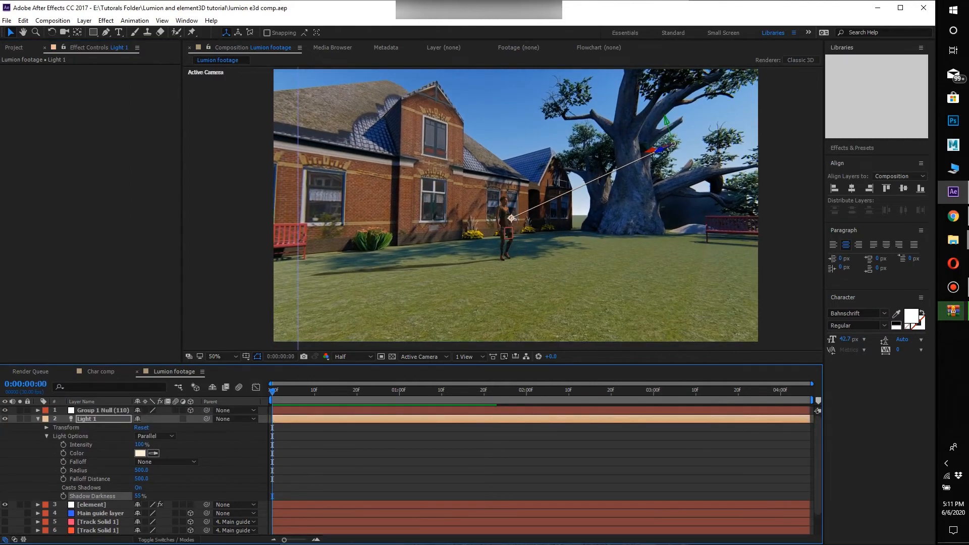
# Step: Start keyframing Light 1's Point of Interest and Position at the first frame and add holding keyframes at 0:00:01:03
pyautogui.click(47, 427)
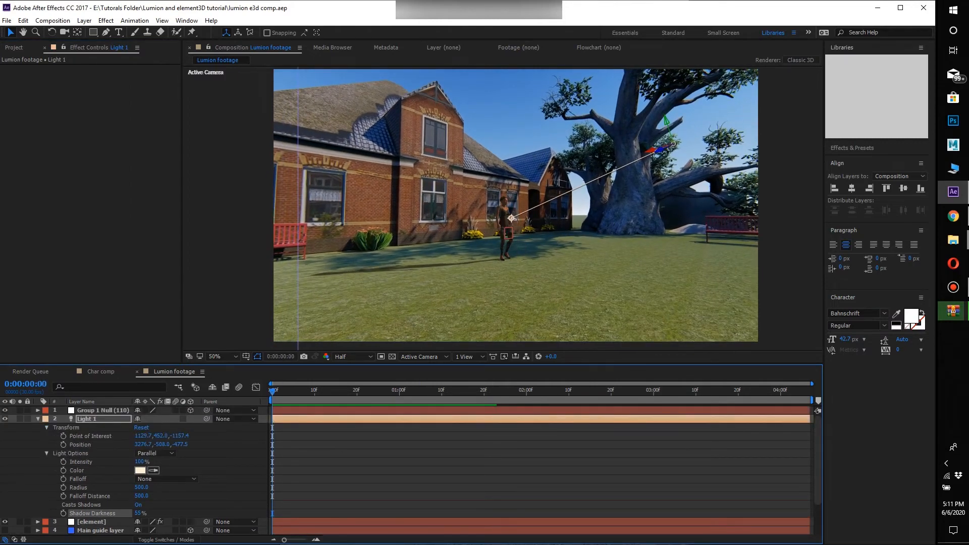
pyautogui.click(63, 436)
pyautogui.click(63, 444)
pyautogui.press('space')
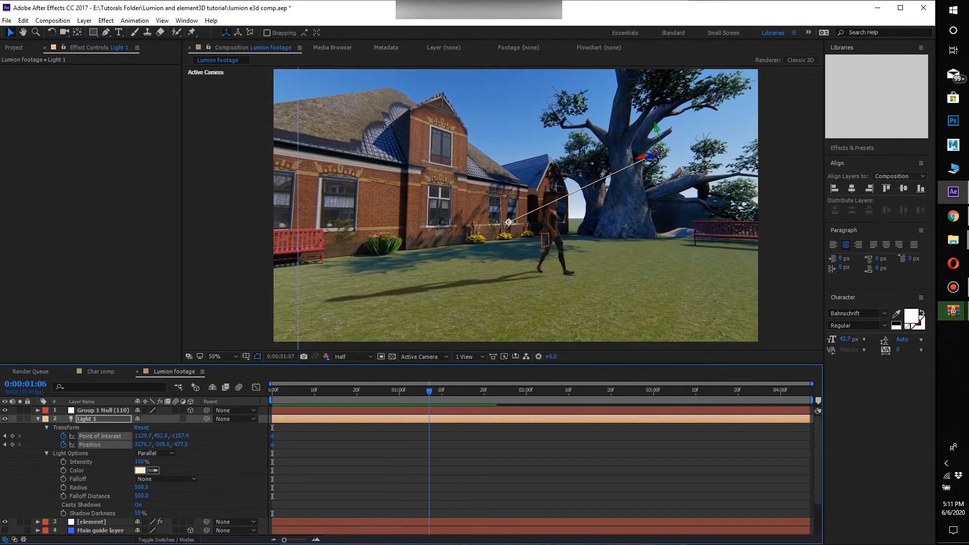
pyautogui.press('space')
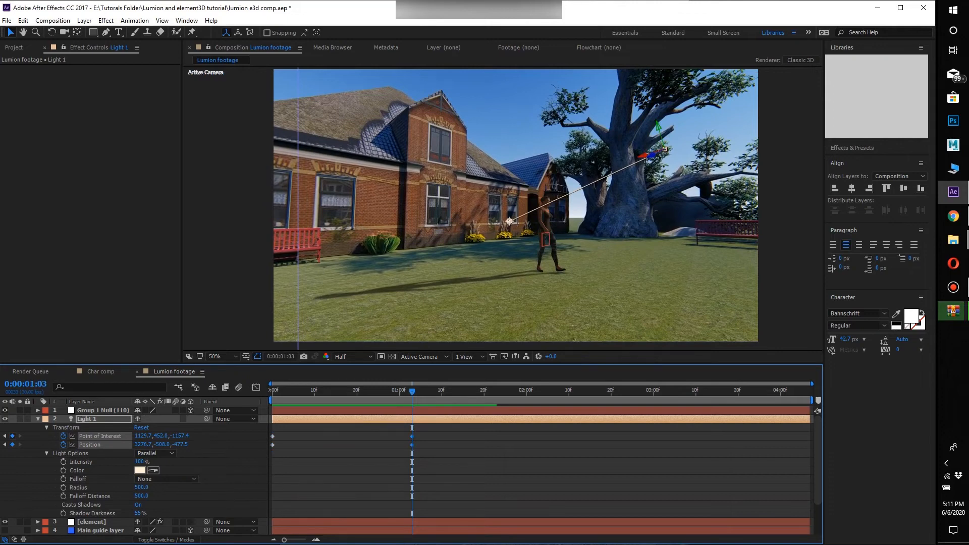
# Step: At 0:00:02:09, switch to four views and move Light 1 and its point of interest toward the walking character
pyautogui.press('space')
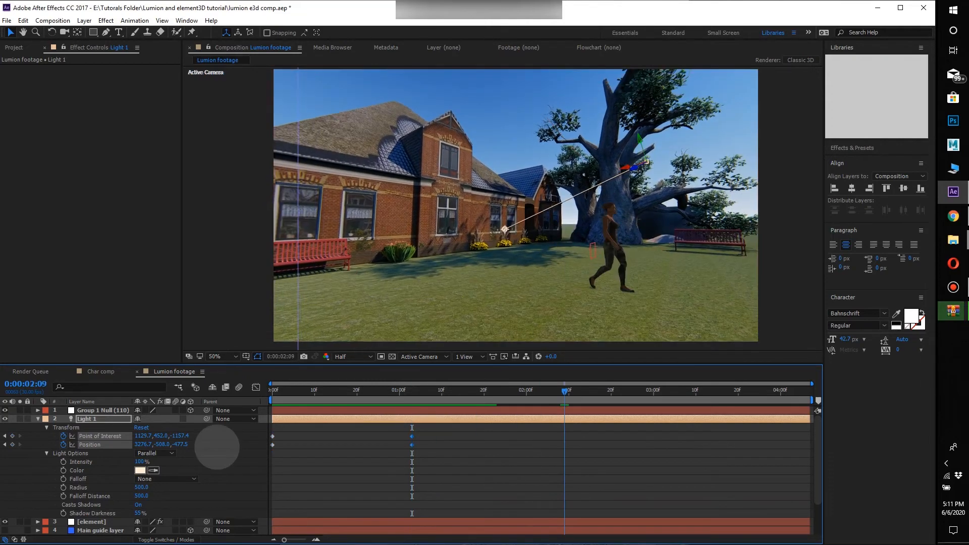
pyautogui.click(466, 356)
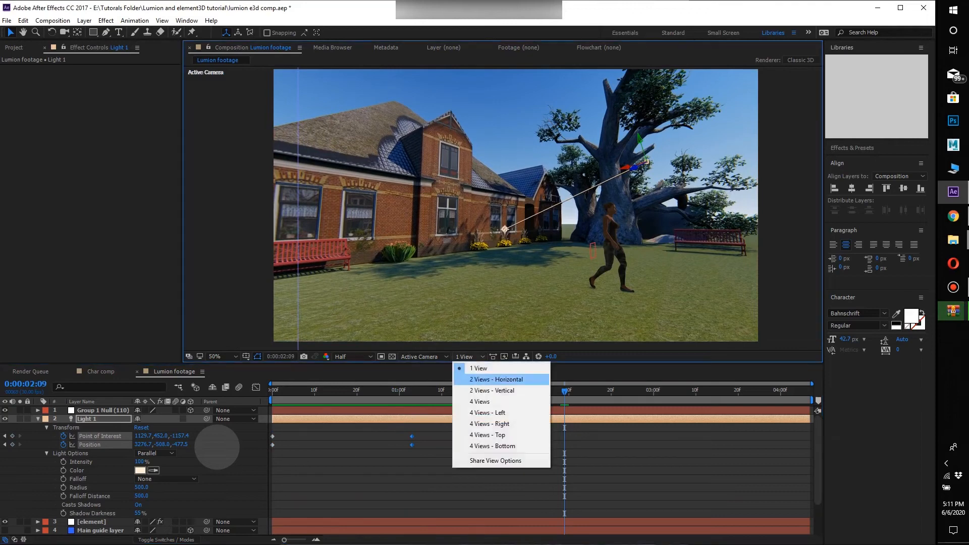
pyautogui.click(482, 401)
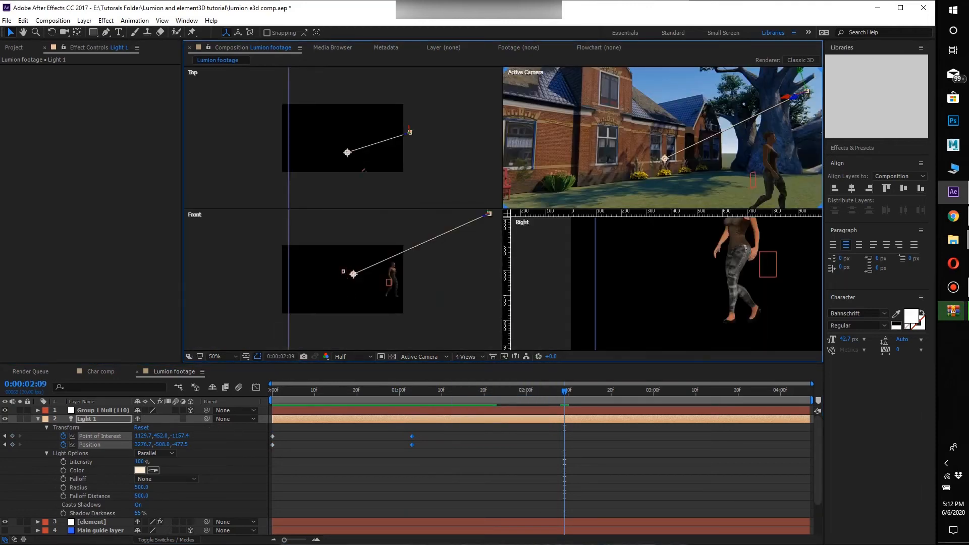
pyautogui.press('c')
pyautogui.moveTo(347, 153); pyautogui.dragTo(328, 134)
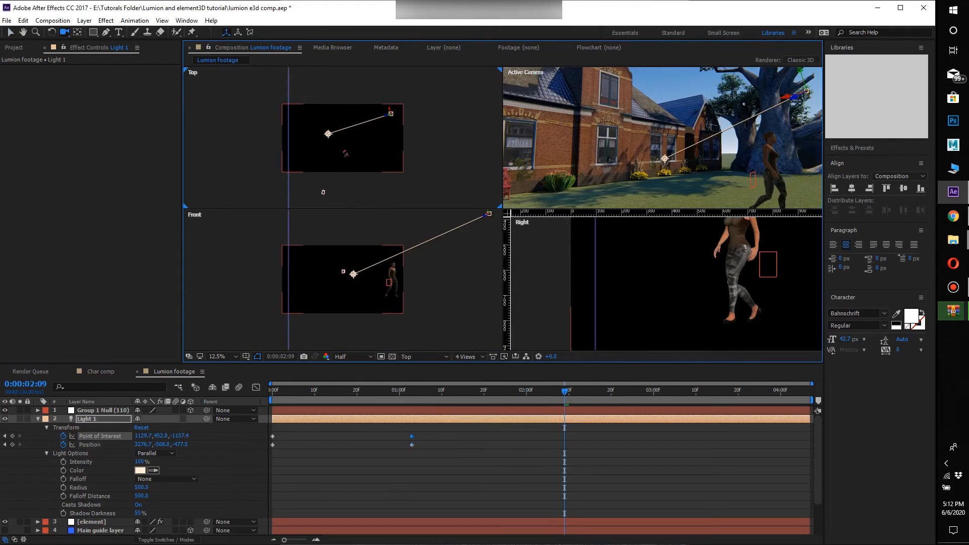
pyautogui.moveTo(353, 274); pyautogui.dragTo(305, 306)
pyautogui.press('v')
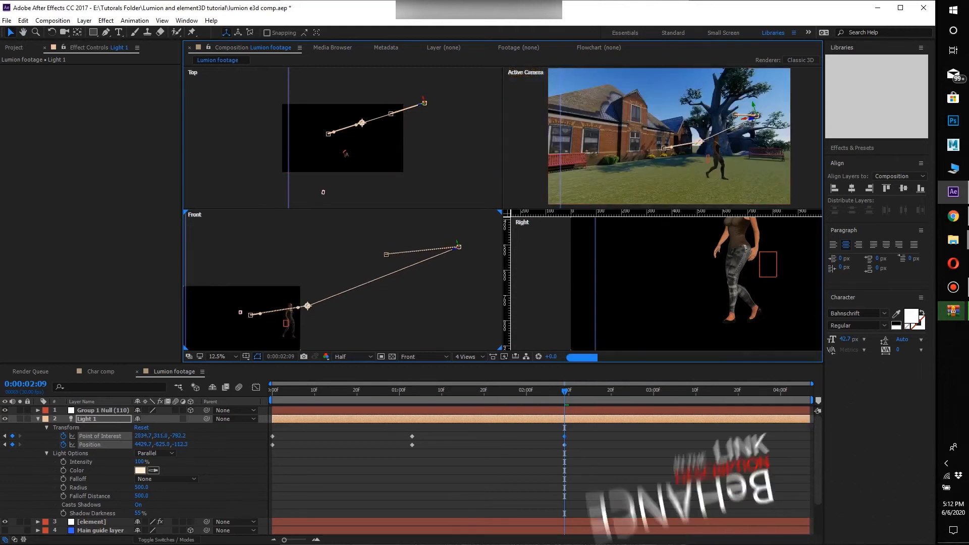
# Step: Refine Light 1 in the Top and Front views, centring its point of interest on the character and pulling the light closer
pyautogui.moveTo(353, 122); pyautogui.dragTo(346, 151)
pyautogui.scroll(1, 663, 138)
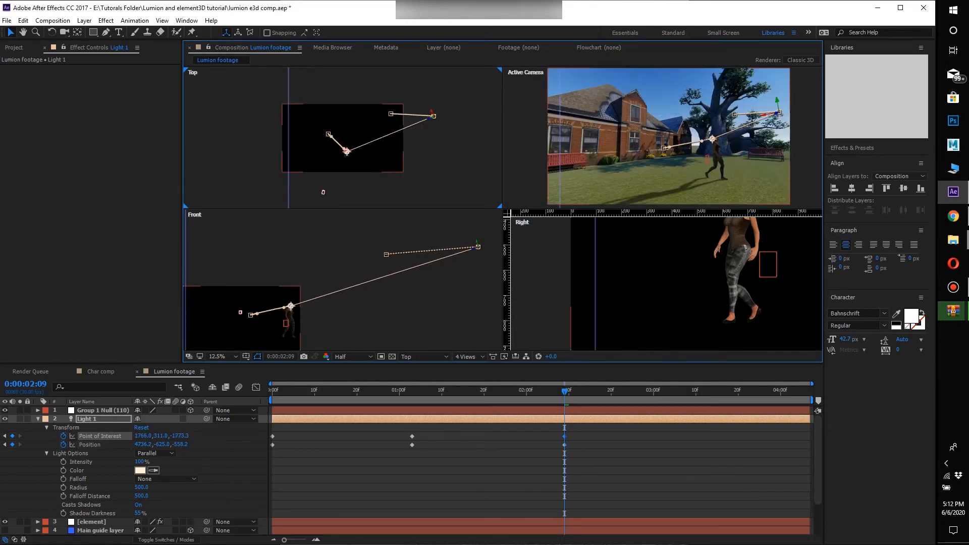
pyautogui.moveTo(428, 118); pyautogui.dragTo(419, 122)
pyautogui.moveTo(336, 155); pyautogui.dragTo(346, 152)
pyautogui.moveTo(288, 313); pyautogui.dragTo(290, 317)
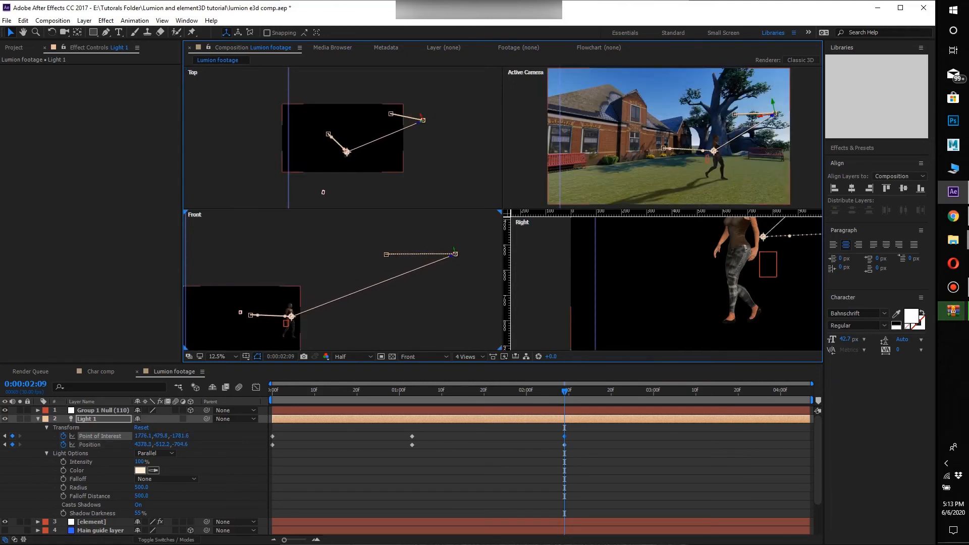
pyautogui.moveTo(452, 256); pyautogui.dragTo(430, 256)
pyautogui.moveTo(270, 325); pyautogui.dragTo(293, 325)
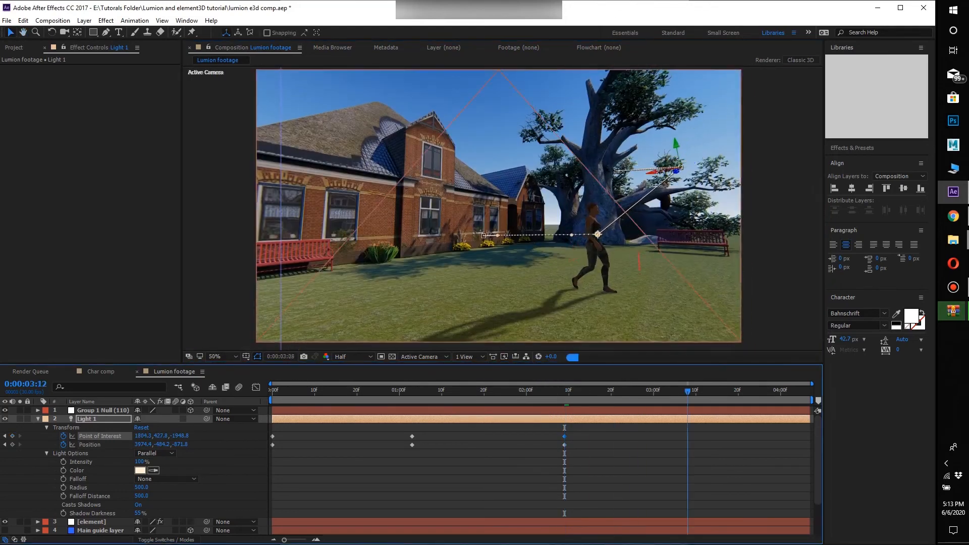
# Step: At 0:00:03:13, show the composition in four views, and collapse Light 1's properties
pyautogui.click(468, 357)
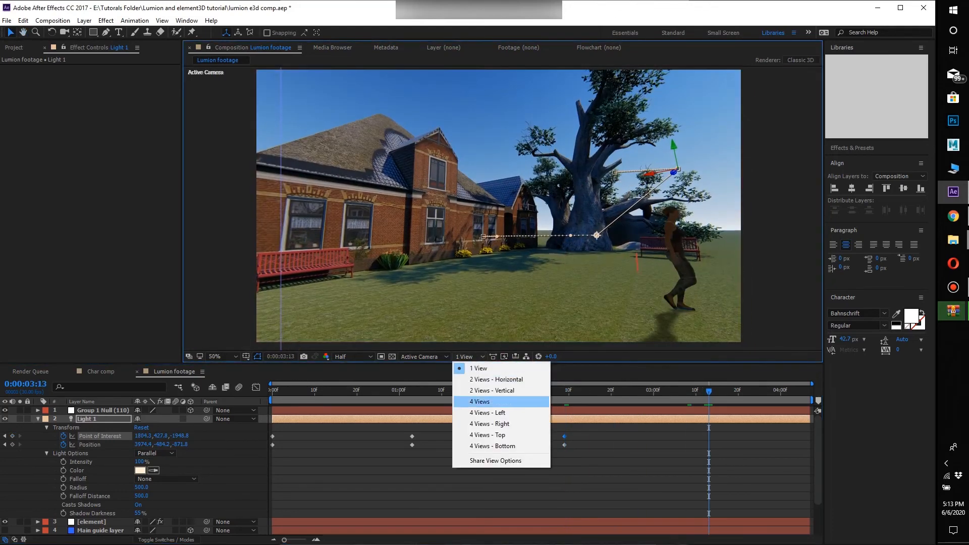
pyautogui.click(467, 401)
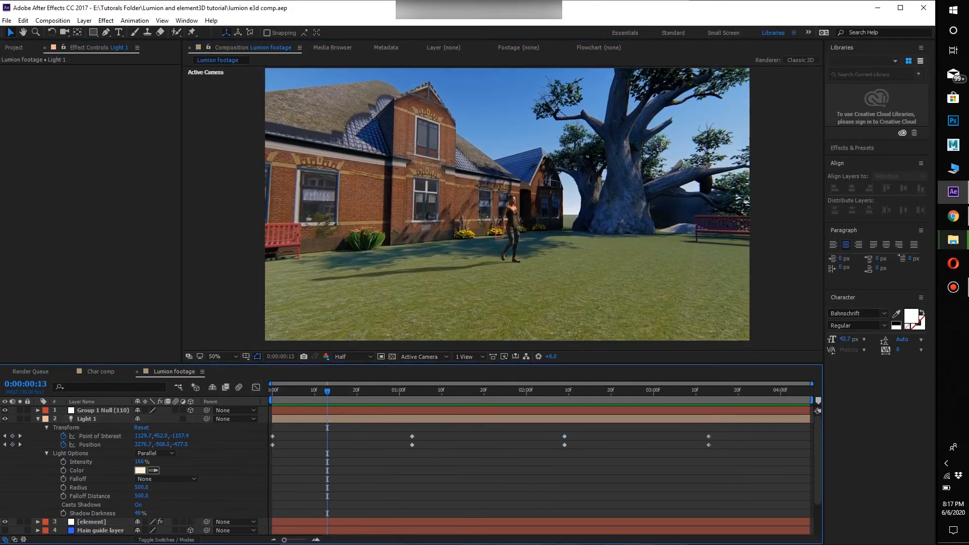
pyautogui.press('u')
# Step: Add an adjustment layer above the composite and apply the Unsharp Mask effect to it
pyautogui.rightClick(220, 236)
pyautogui.moveTo(281, 243)
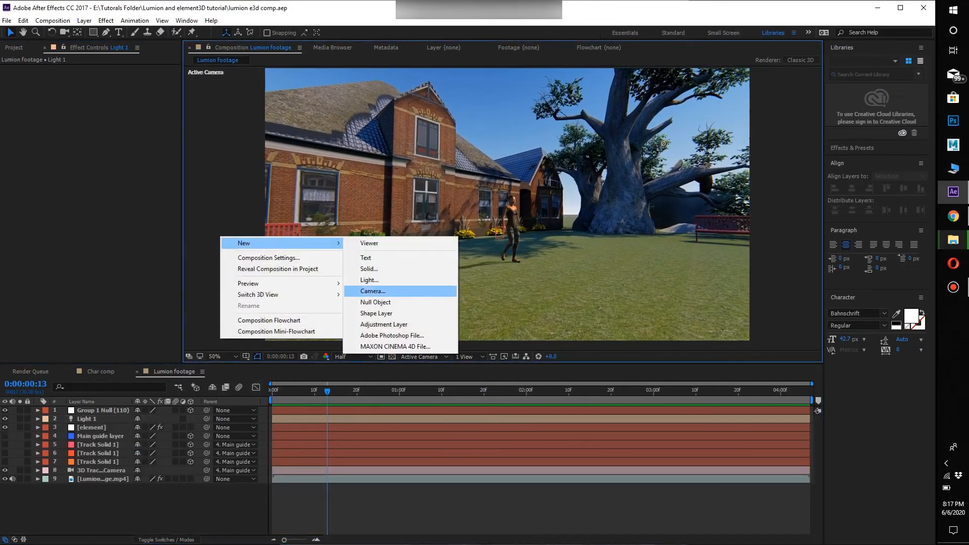
pyautogui.click(383, 324)
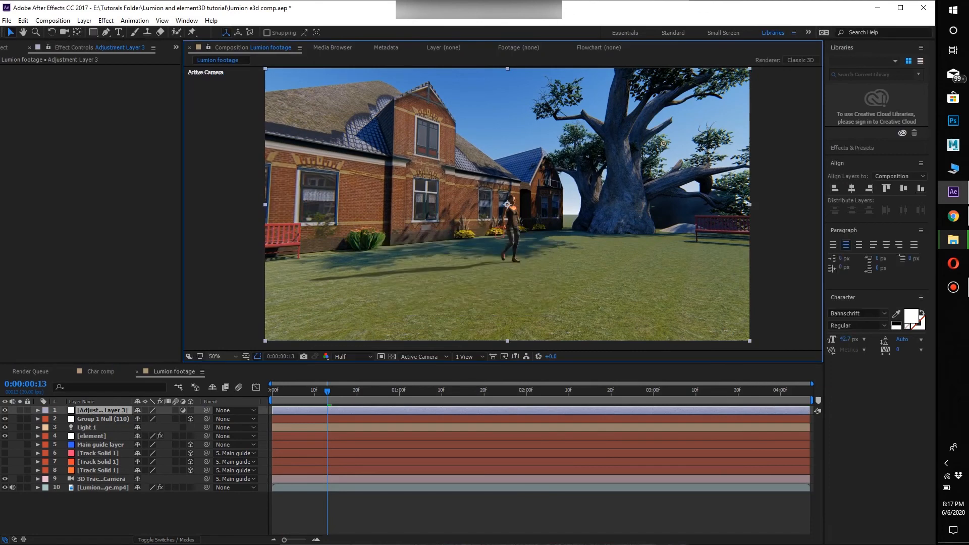
pyautogui.hotkey('ctrl', 'space')
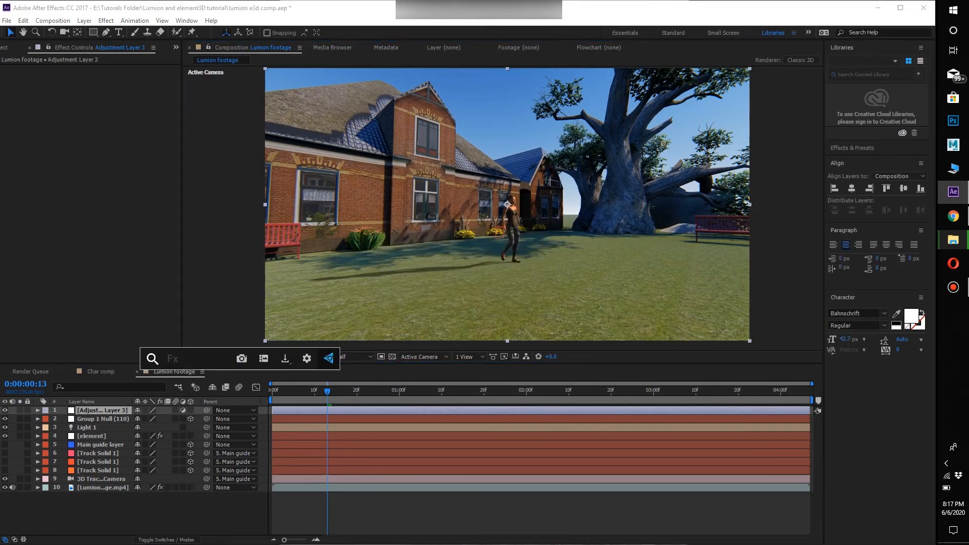
pyautogui.write('un')
pyautogui.press('Return')
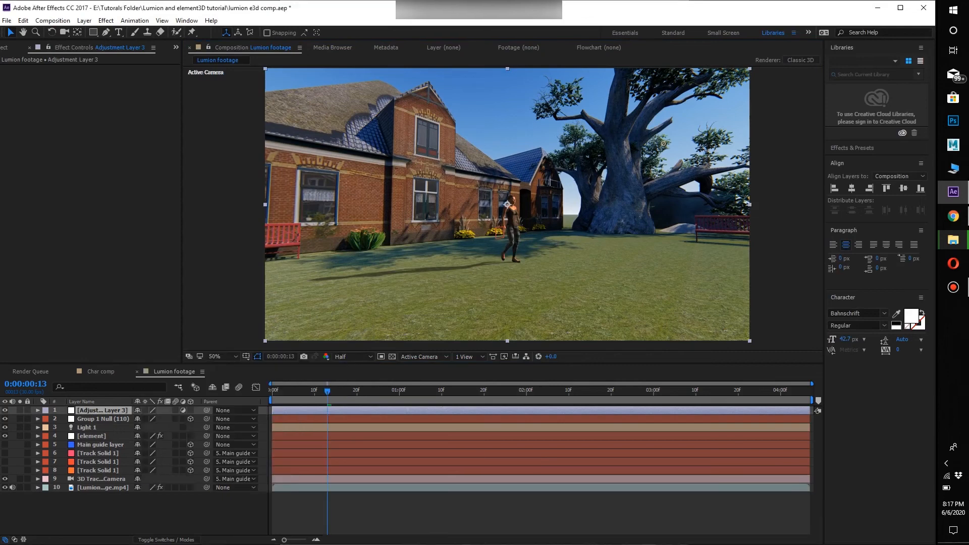
pyautogui.click(203, 216)
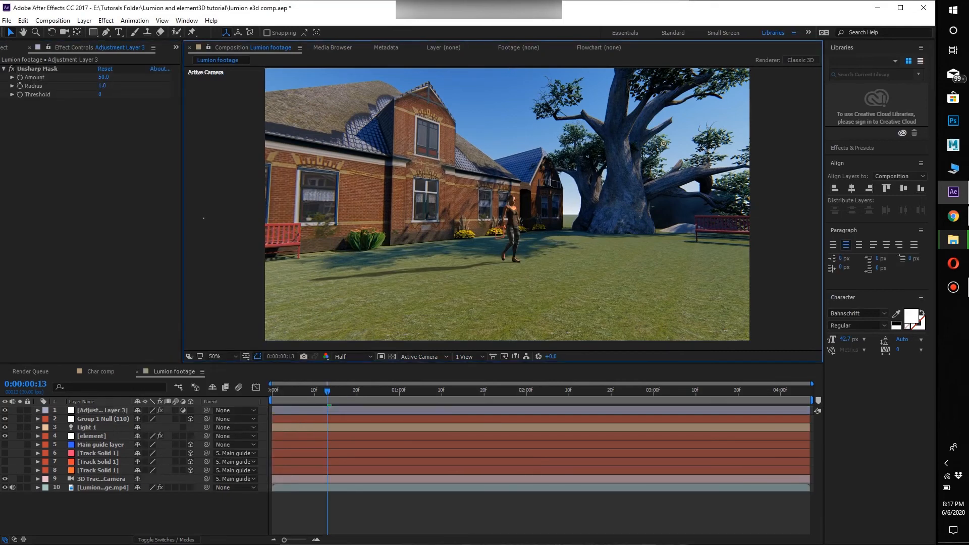
# Step: Compare the image with Unsharp Mask off and on, leave the effect enabled and save the project
pyautogui.click(11, 69)
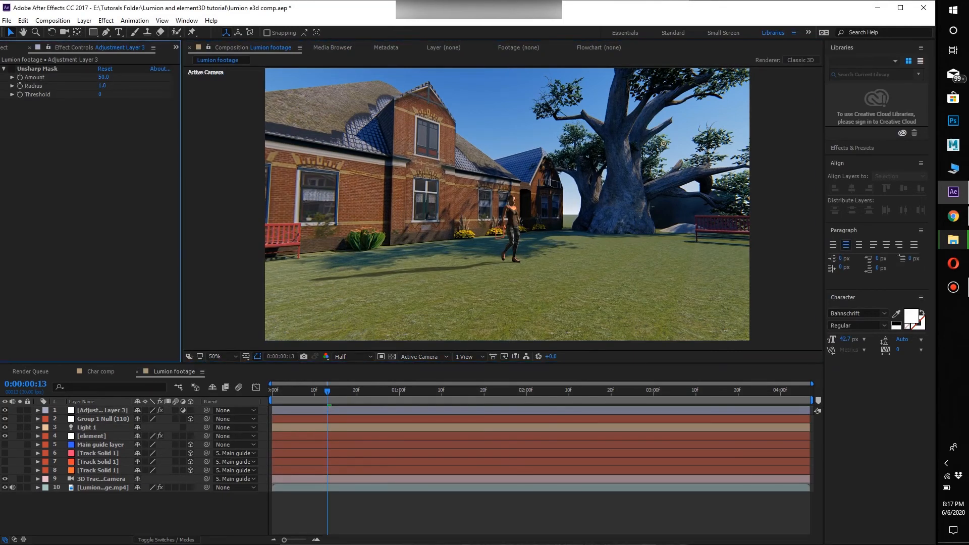
pyautogui.click(11, 68)
pyautogui.click(12, 68)
pyautogui.click(11, 69)
pyautogui.click(224, 212)
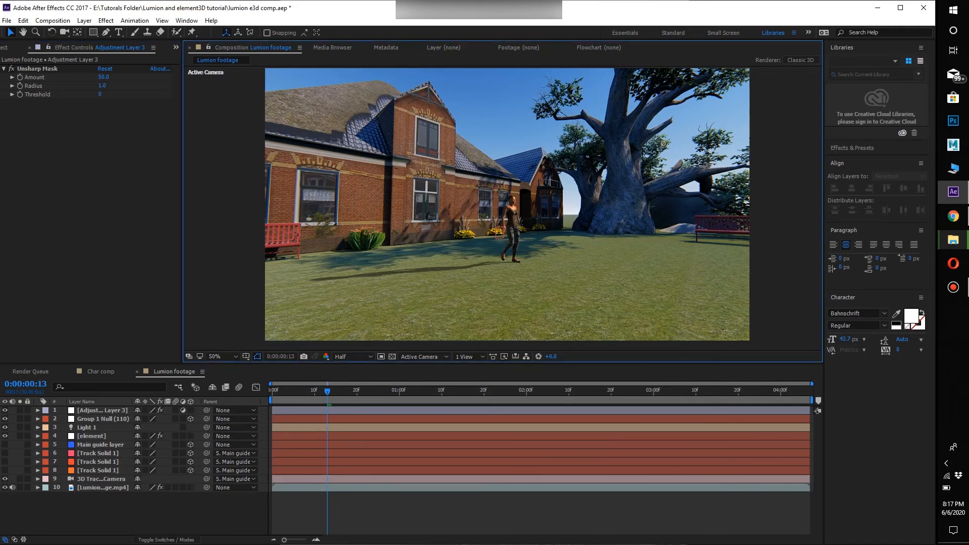
pyautogui.hotkey('ctrl', 's')
# Step: Add a second adjustment layer and apply the Selective Color effect to it
pyautogui.rightClick(202, 162)
pyautogui.moveTo(268, 167)
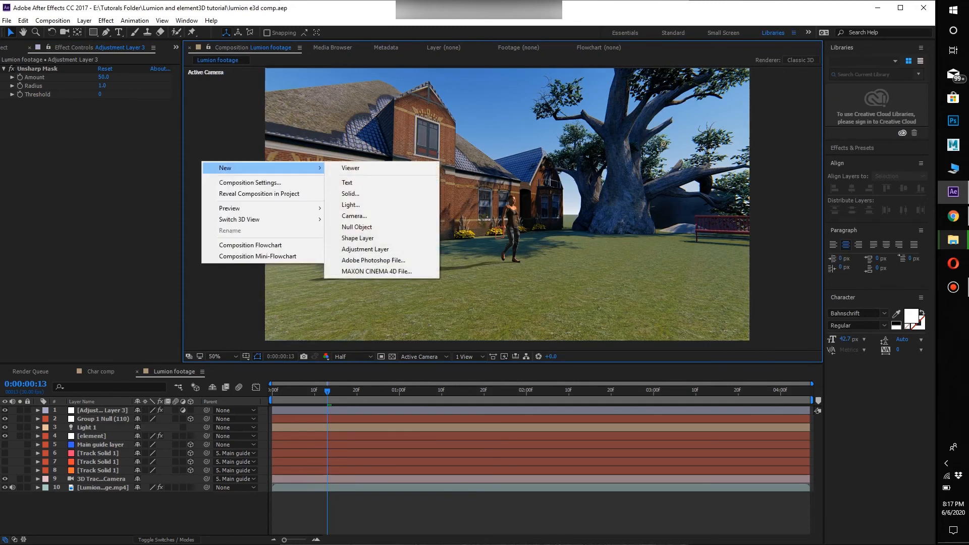
pyautogui.click(365, 249)
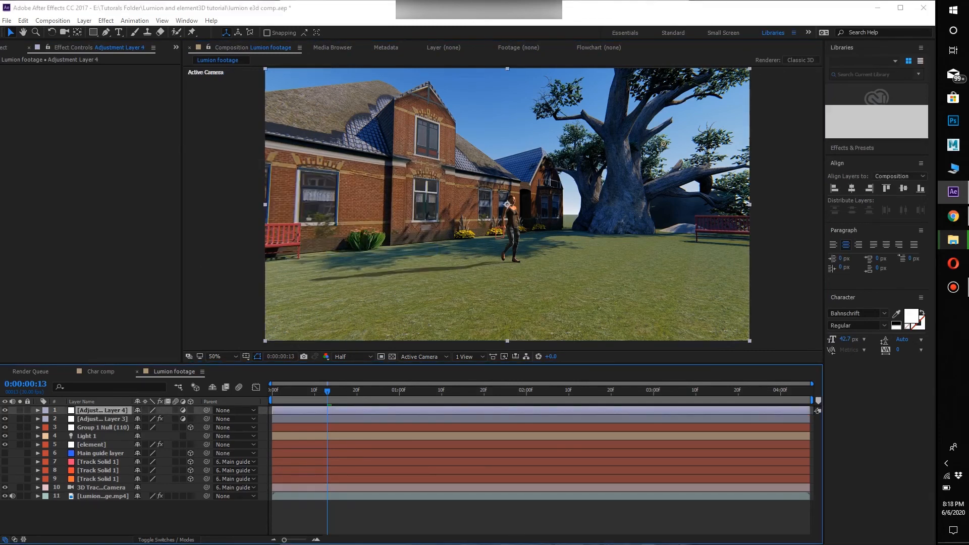
pyautogui.write('sele')
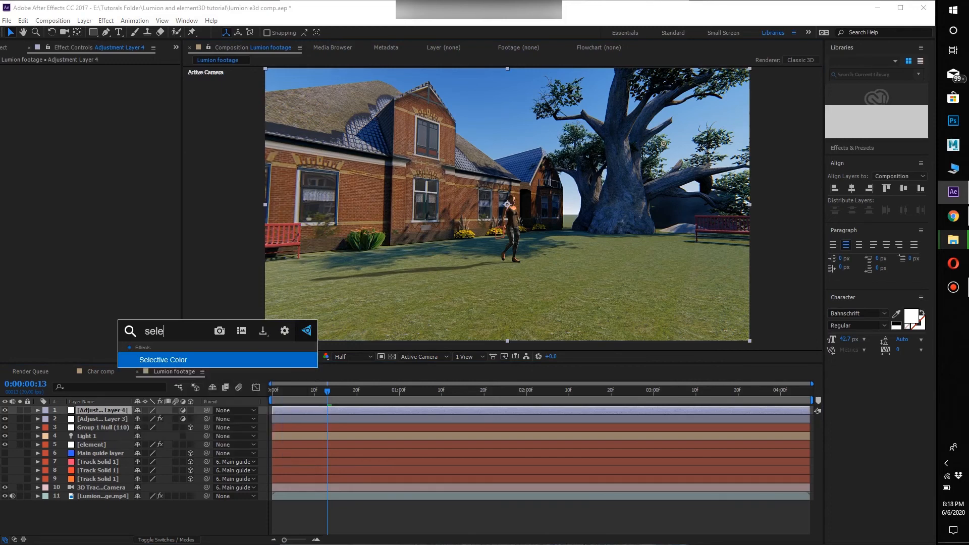
pyautogui.press('Return')
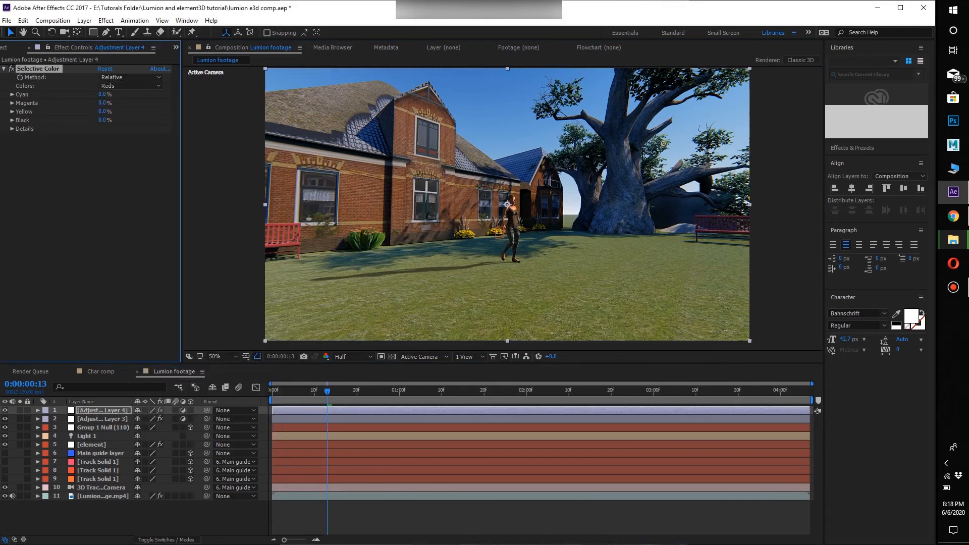
# Step: In Selective Color, target the Yellows and lower their yellow amount
pyautogui.click(130, 86)
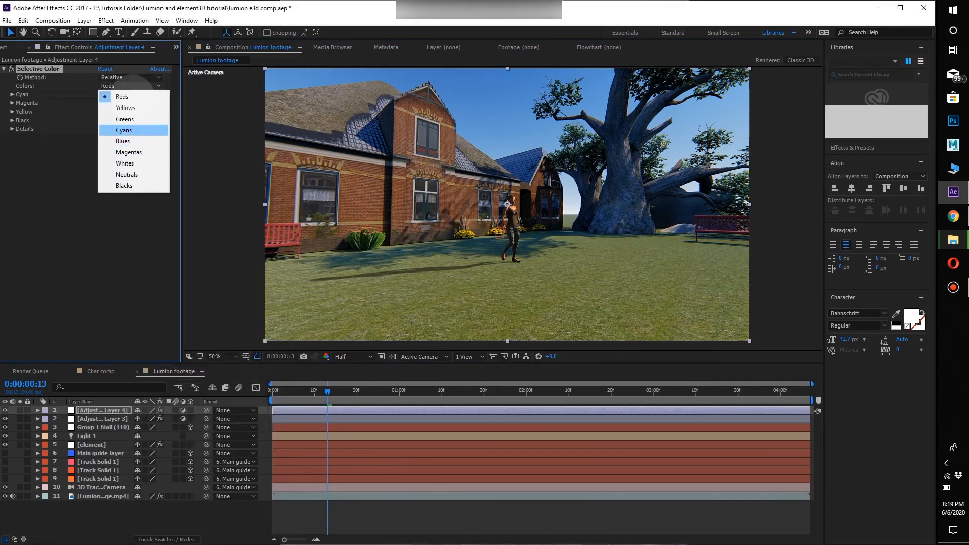
pyautogui.click(126, 107)
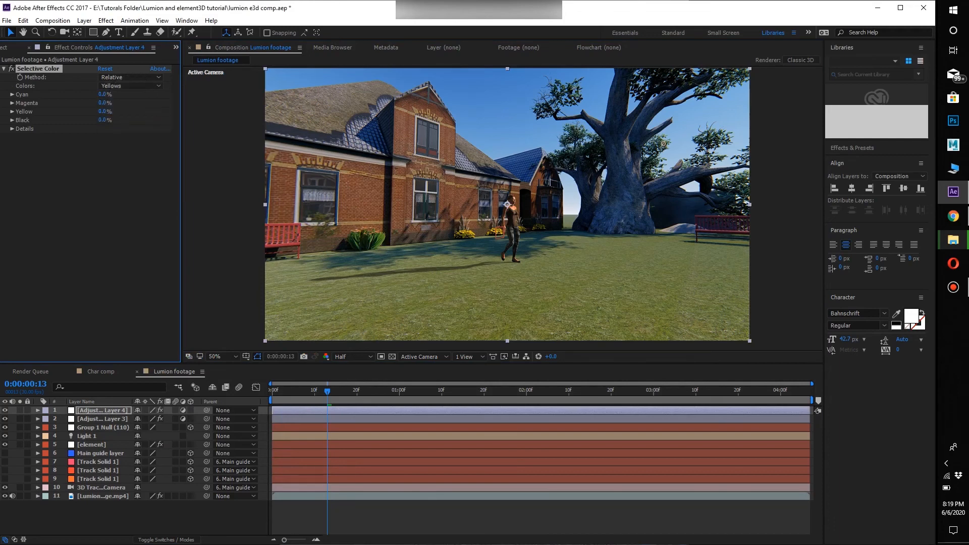
pyautogui.moveTo(102, 111); pyautogui.dragTo(95, 111)
# Step: Switch Selective Color to the Blues and set their cyan to -11%
pyautogui.click(130, 86)
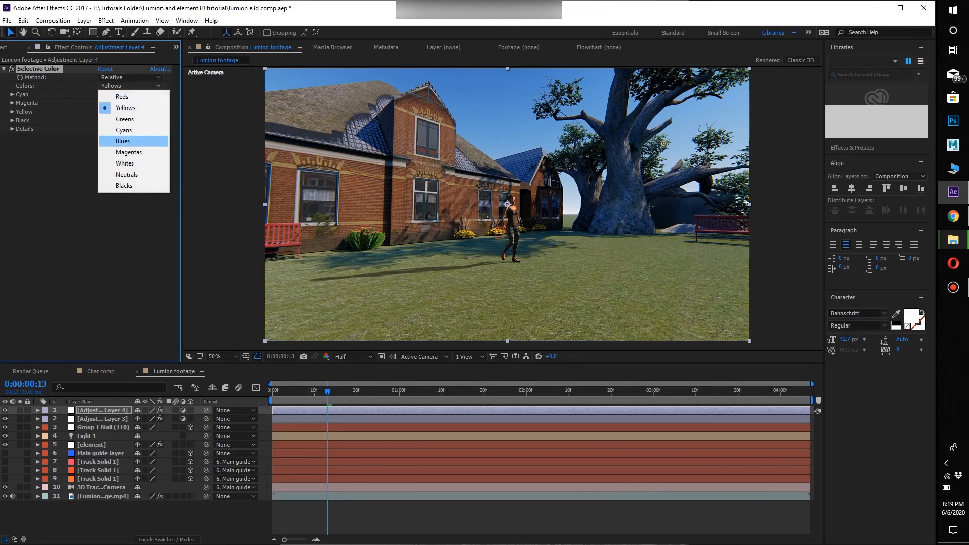
pyautogui.click(126, 141)
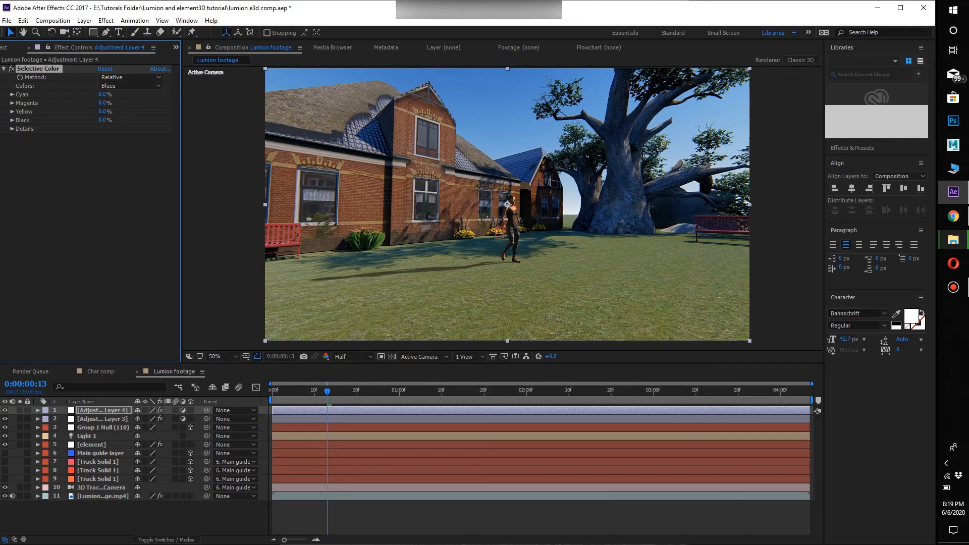
pyautogui.click(102, 93)
pyautogui.write('-15')
pyautogui.press('Return')
pyautogui.moveTo(104, 94); pyautogui.dragTo(109, 94)
# Step: For the Blues, set magenta to -19%, yellow to 47% and black to -50%
pyautogui.click(102, 103)
pyautogui.write('-20')
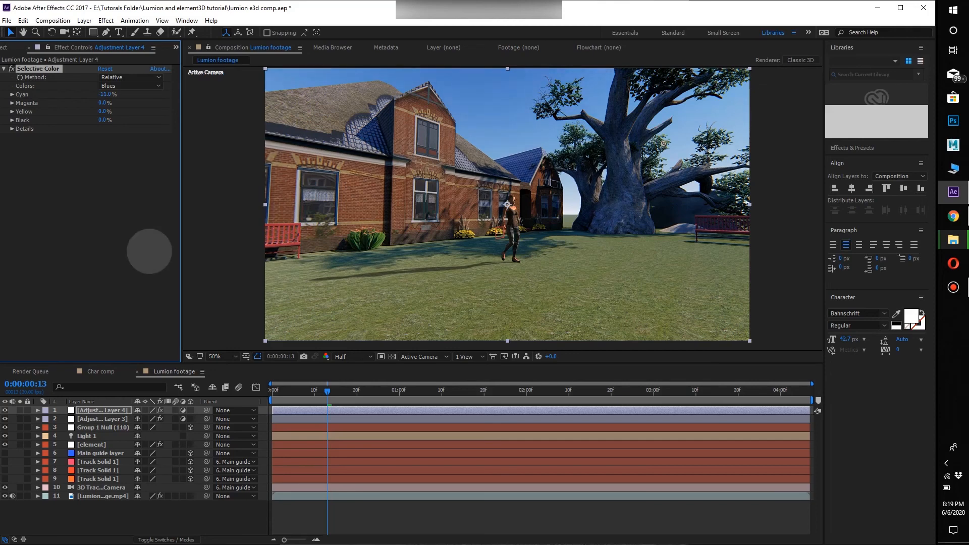
pyautogui.press('Return')
pyautogui.moveTo(103, 102); pyautogui.dragTo(128, 111)
pyautogui.moveTo(103, 120)
pyautogui.mouseDown()
pyautogui.moveTo(72, 120)
pyautogui.moveTo(85, 119)
pyautogui.mouseUp()
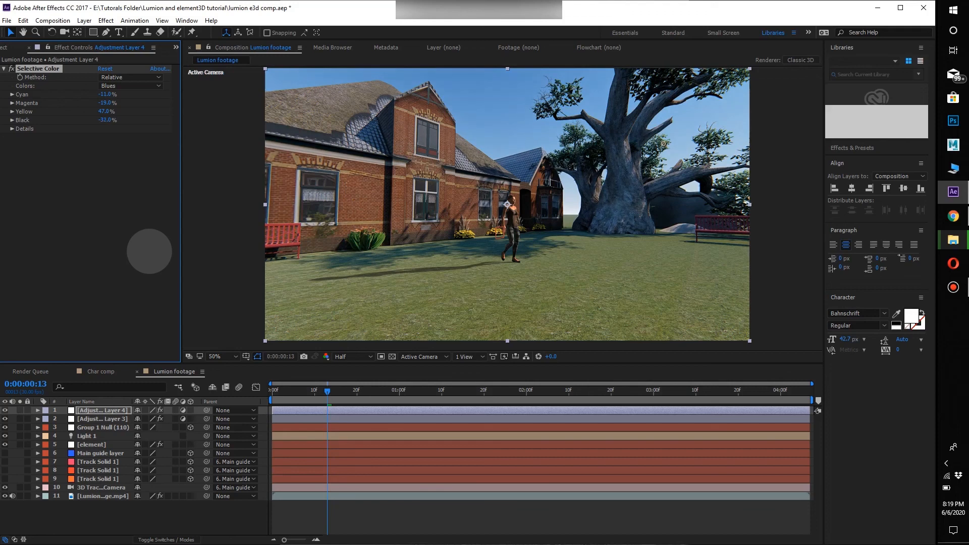
pyautogui.moveTo(76, 120)
pyautogui.mouseDown()
pyautogui.moveTo(52, 119)
pyautogui.moveTo(94, 119)
pyautogui.moveTo(84, 120)
pyautogui.mouseUp()
# Step: Return to the first frame and play back the color-graded composite
pyautogui.moveTo(327, 391); pyautogui.dragTo(272, 391)
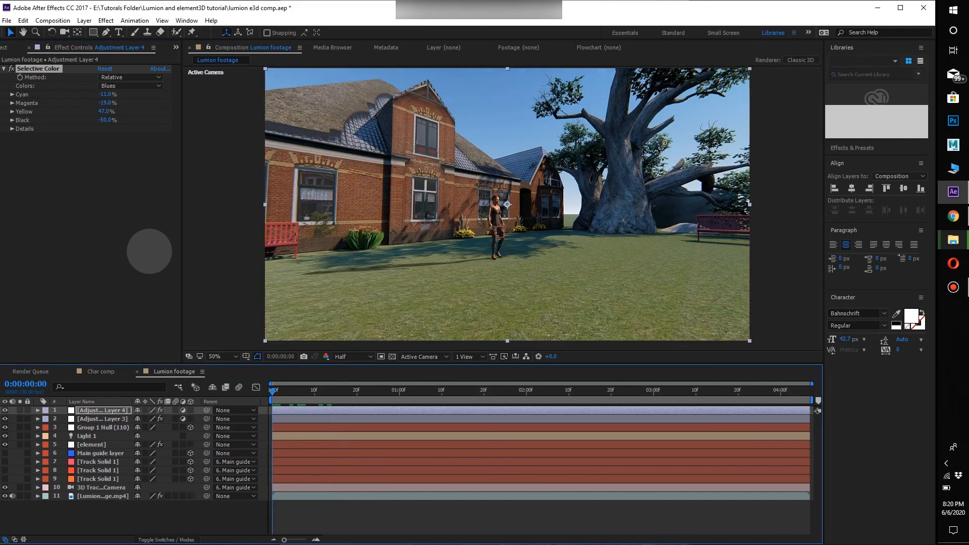
pyautogui.press('space')
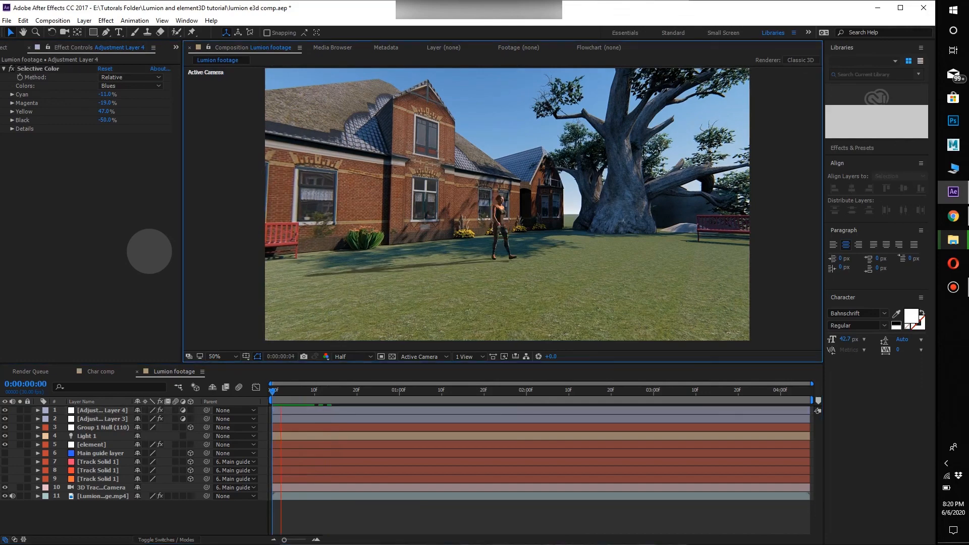